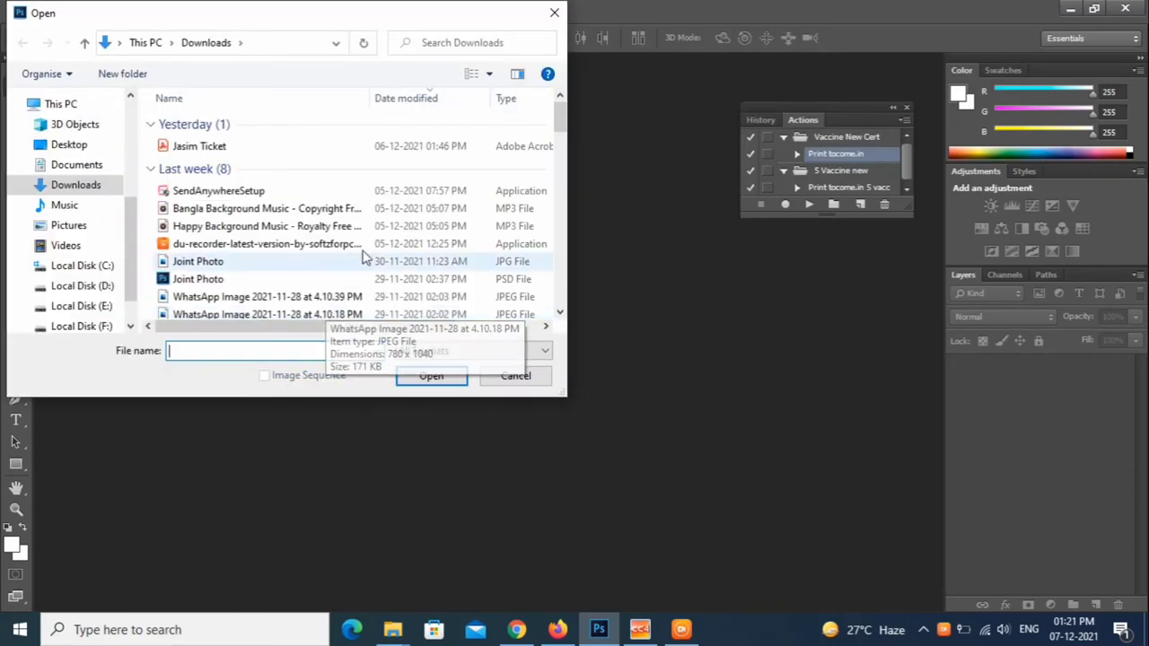
Step: Open grass.jpg and sky.jpg together from the Desktop, accepting both colour-profile prompts
{"action": "left_click", "coordinate": [77, 149]}
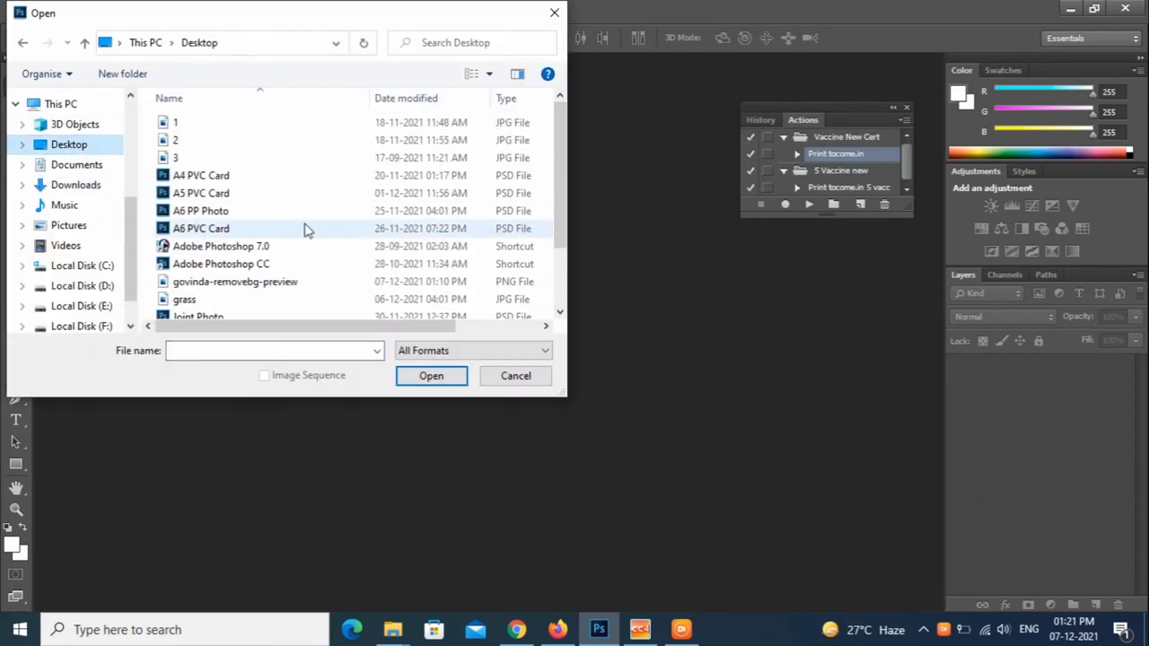
{"action": "scroll", "coordinate": [305, 228], "scroll_direction": "down", "scroll_amount": 2}
{"action": "left_click", "coordinate": [189, 222]}
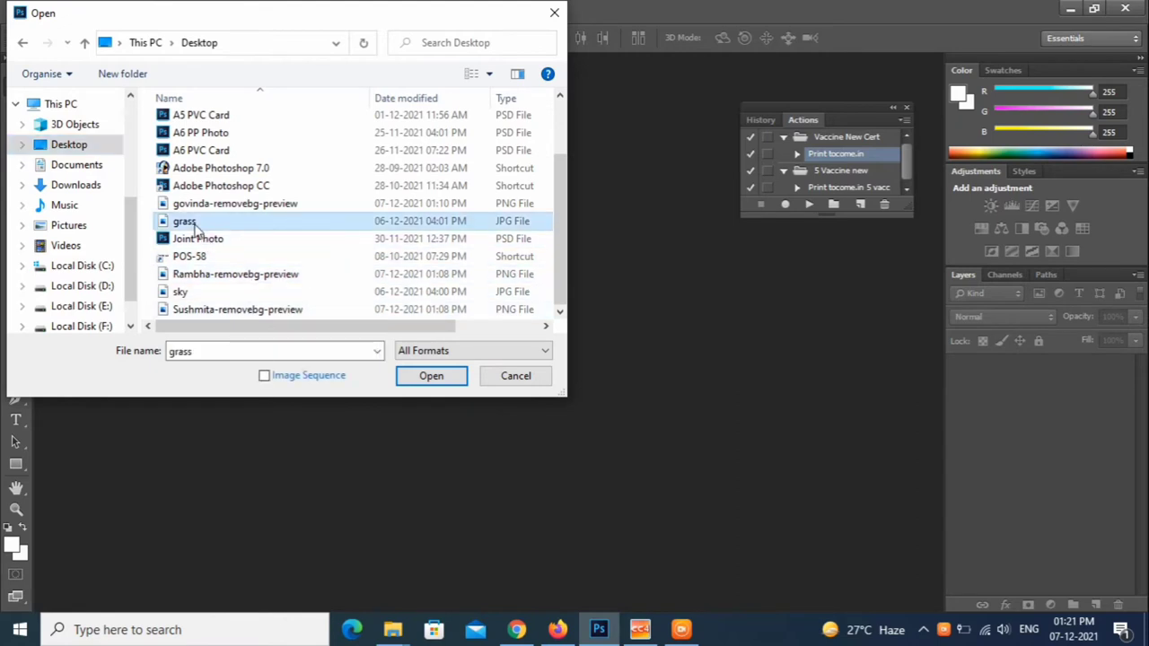
{"action": "left_click", "coordinate": [193, 293], "text": "ctrl"}
{"action": "left_click", "coordinate": [429, 375]}
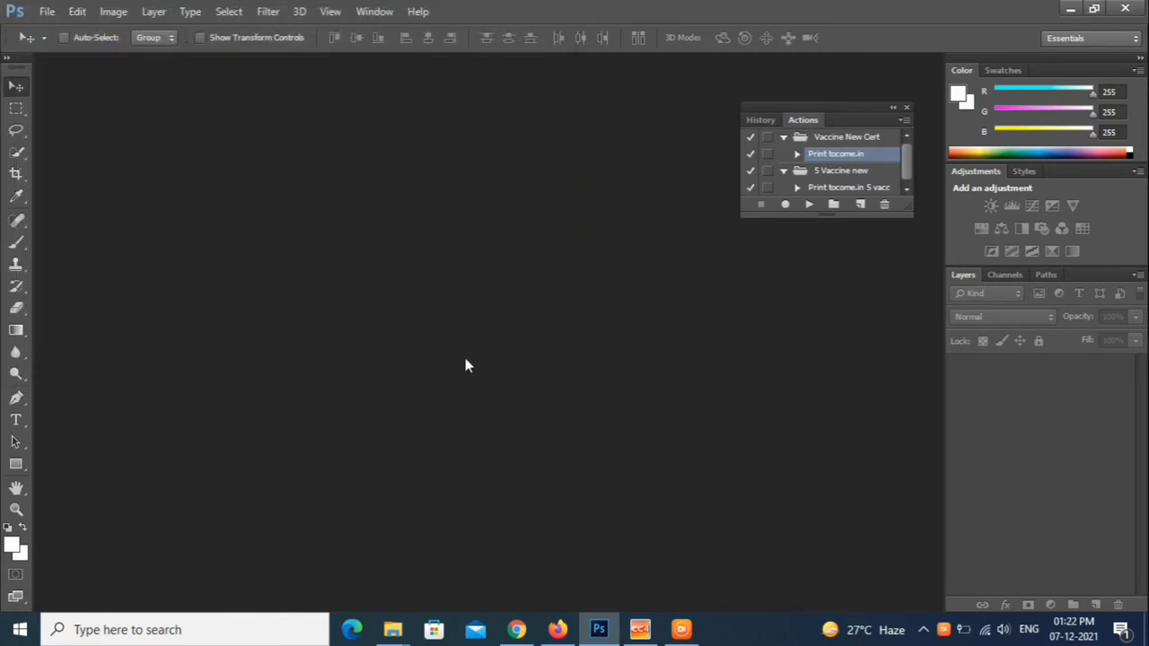
{"action": "left_click", "coordinate": [684, 377]}
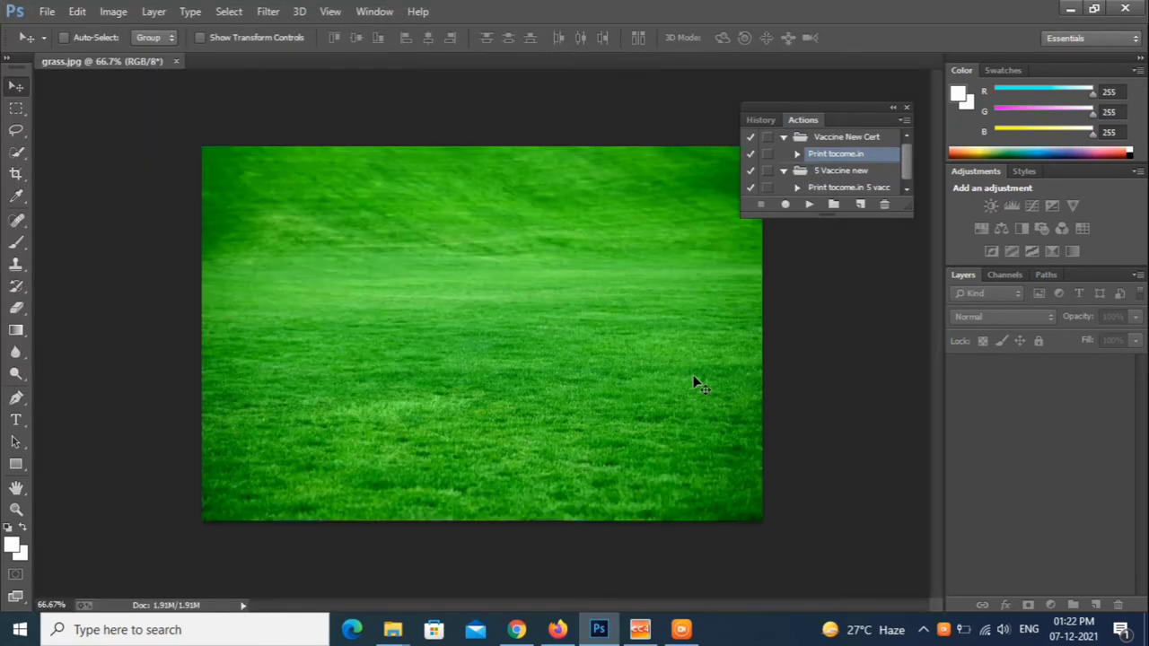
{"action": "left_click", "coordinate": [664, 320]}
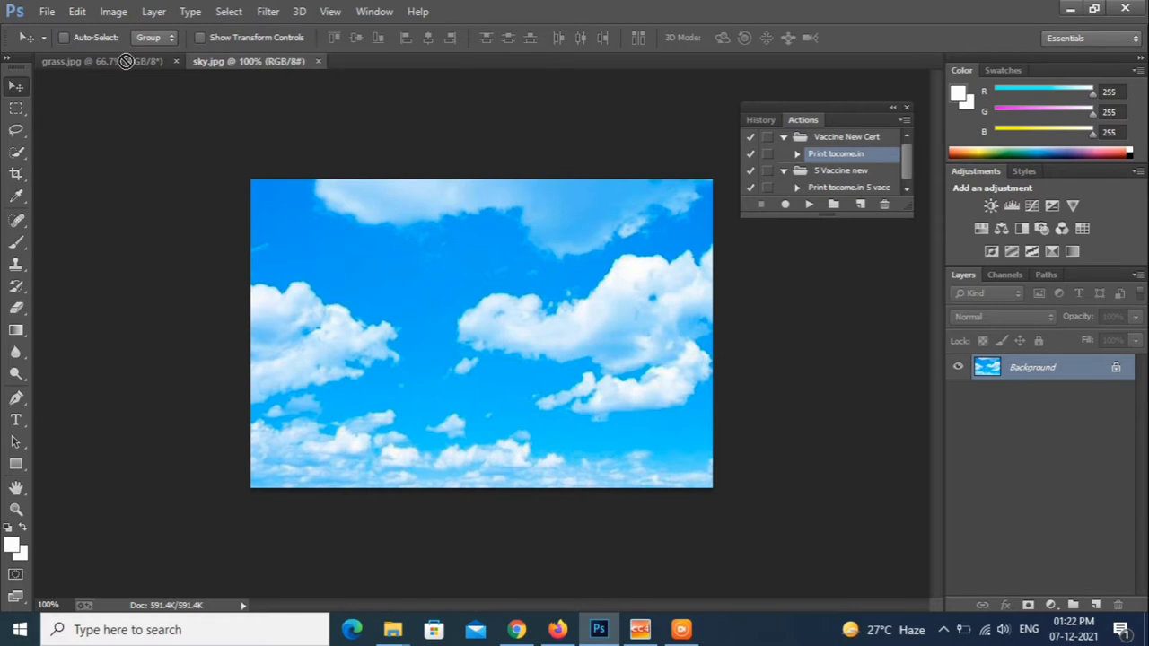
Step: Drag the sky into grass.jpg as Layer 1, scale it to fill the canvas, and close sky.jpg
{"action": "mouse_move", "coordinate": [125, 61]}
{"action": "left_mouse_down"}
{"action": "mouse_move", "coordinate": [458, 351]}
{"action": "mouse_move", "coordinate": [386, 311]}
{"action": "left_mouse_up"}
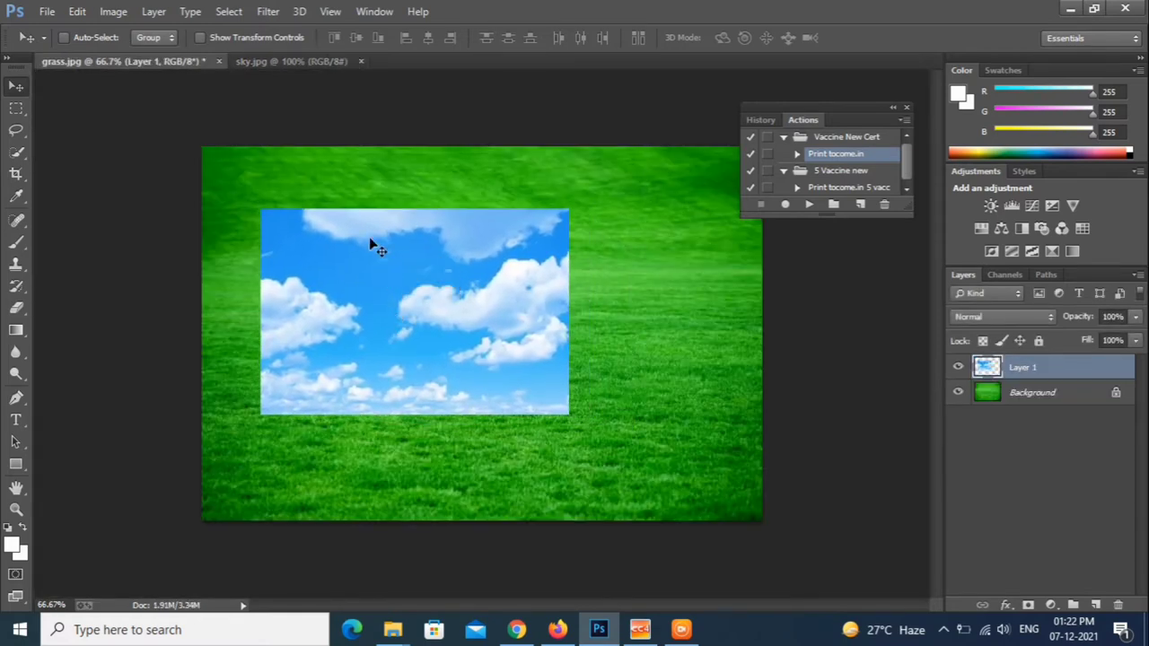
{"action": "key", "text": "ctrl+t"}
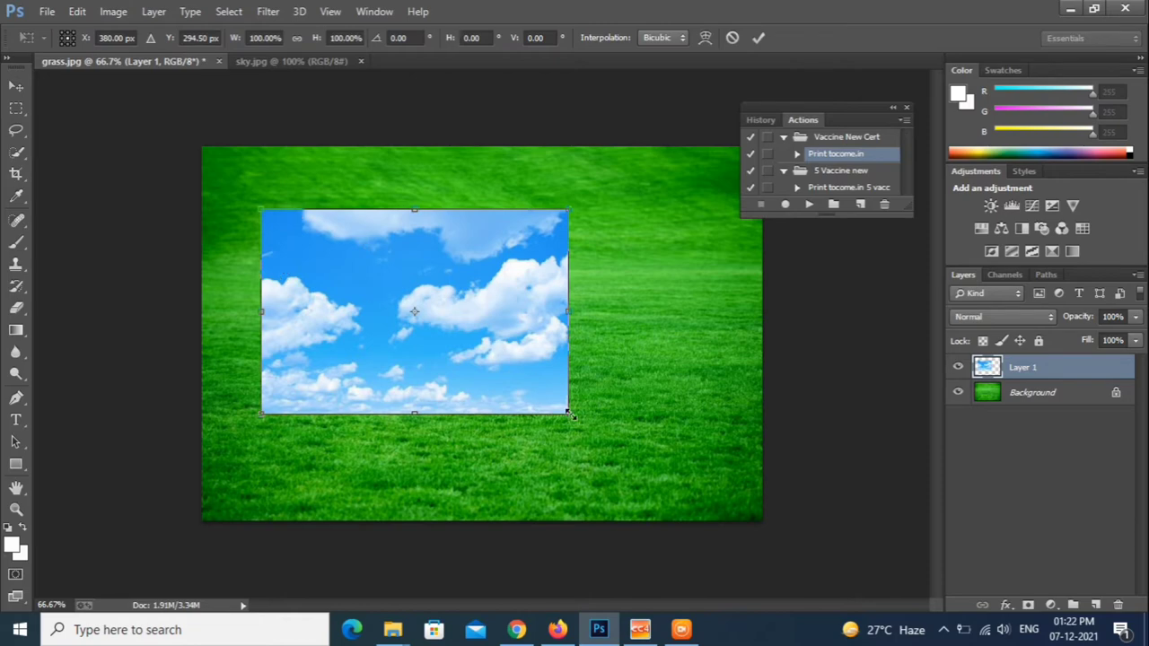
{"action": "left_click_drag", "start_coordinate": [571, 414], "coordinate": [697, 503]}
{"action": "left_click_drag", "start_coordinate": [452, 326], "coordinate": [510, 353]}
{"action": "key", "text": "Return"}
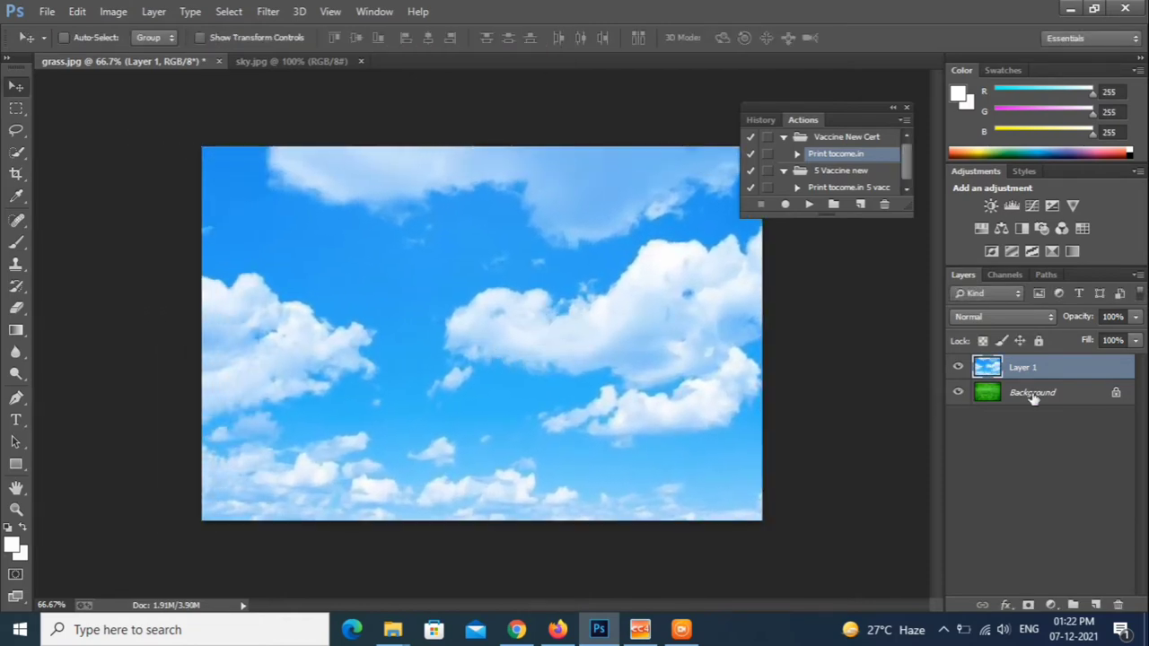
{"action": "left_click", "coordinate": [361, 61]}
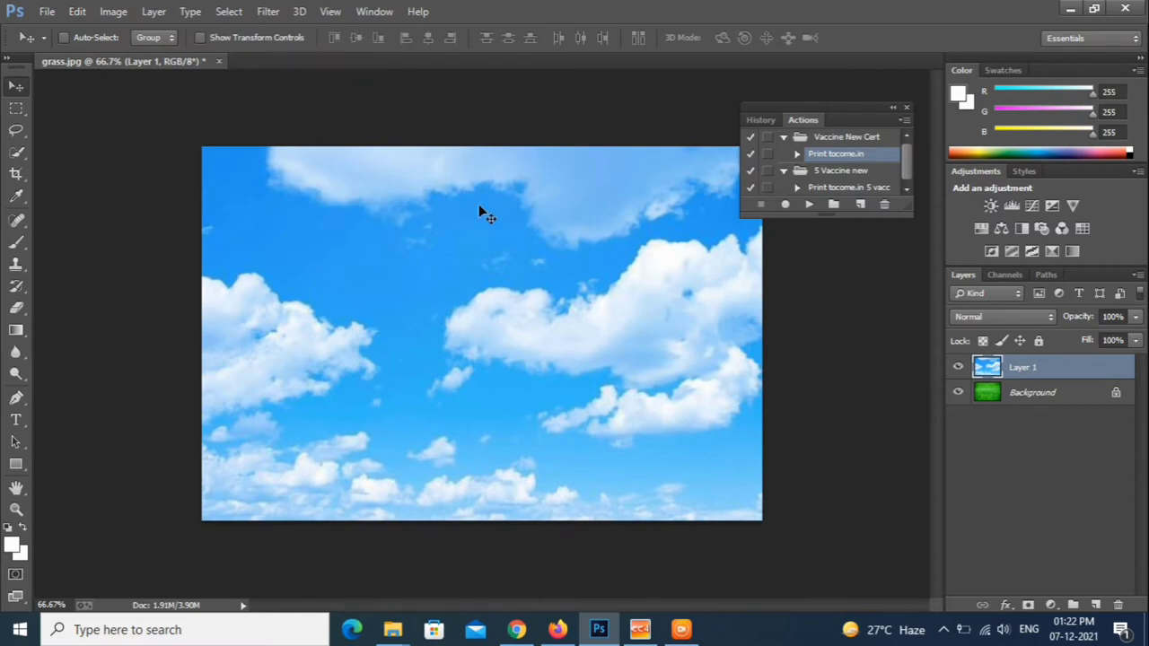
Step: Mask the sky layer and drag a black-to-transparent gradient upward so grass shows through its lower half
{"action": "left_click", "coordinate": [1027, 606]}
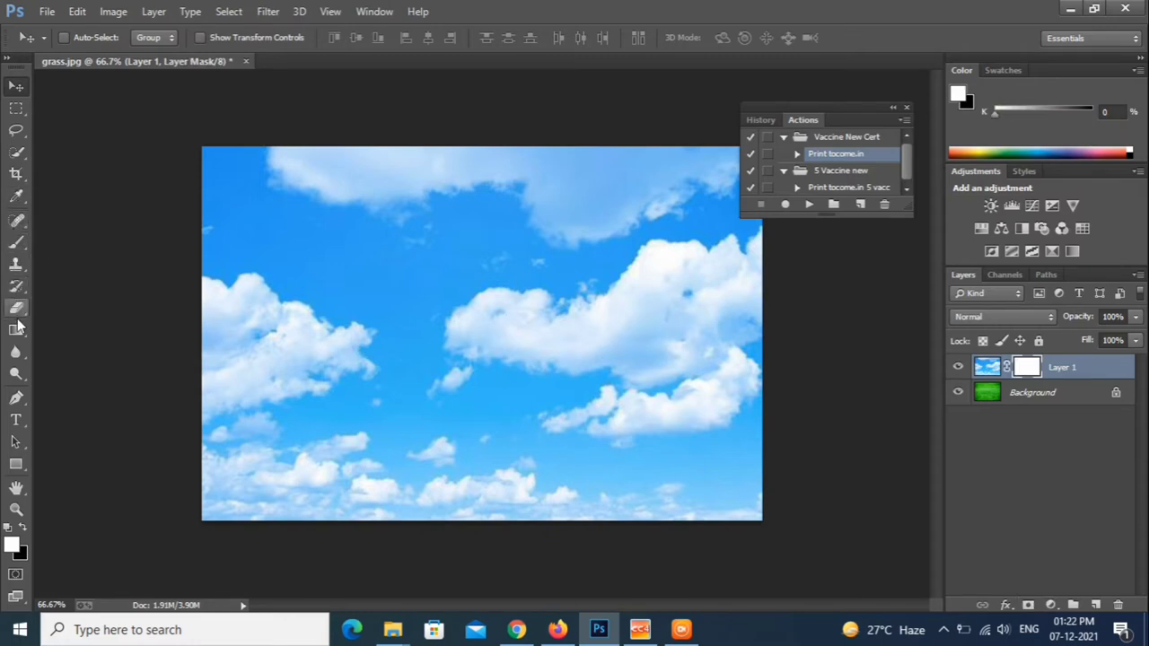
{"action": "left_click", "coordinate": [16, 330]}
{"action": "left_click", "coordinate": [119, 38]}
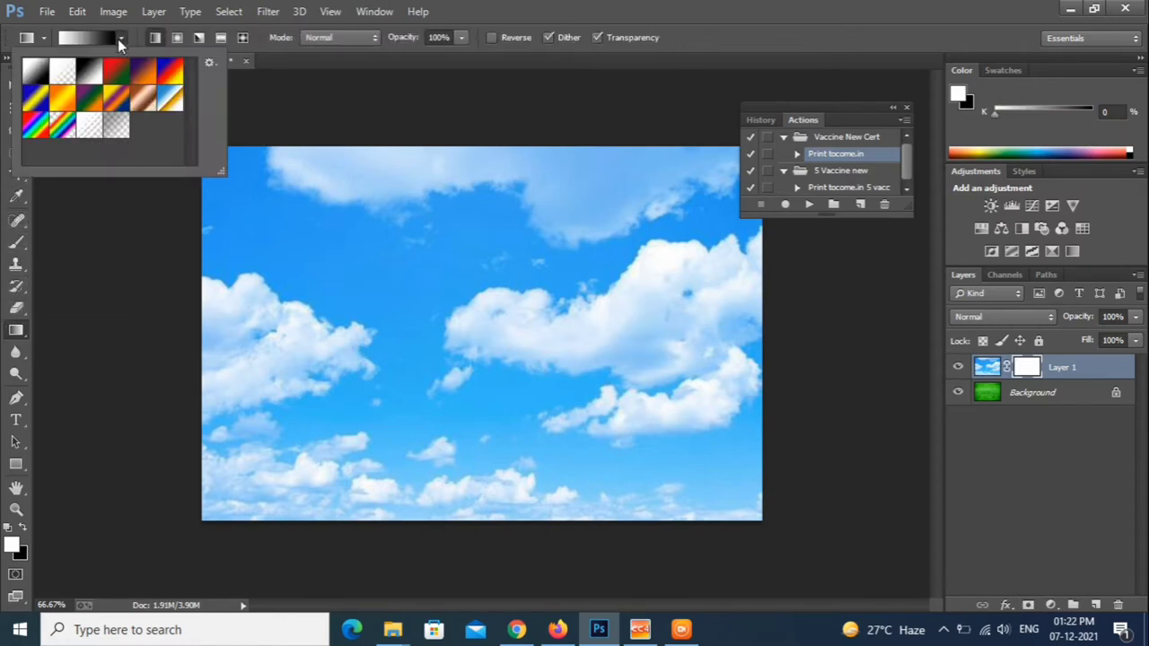
{"action": "left_click", "coordinate": [59, 75]}
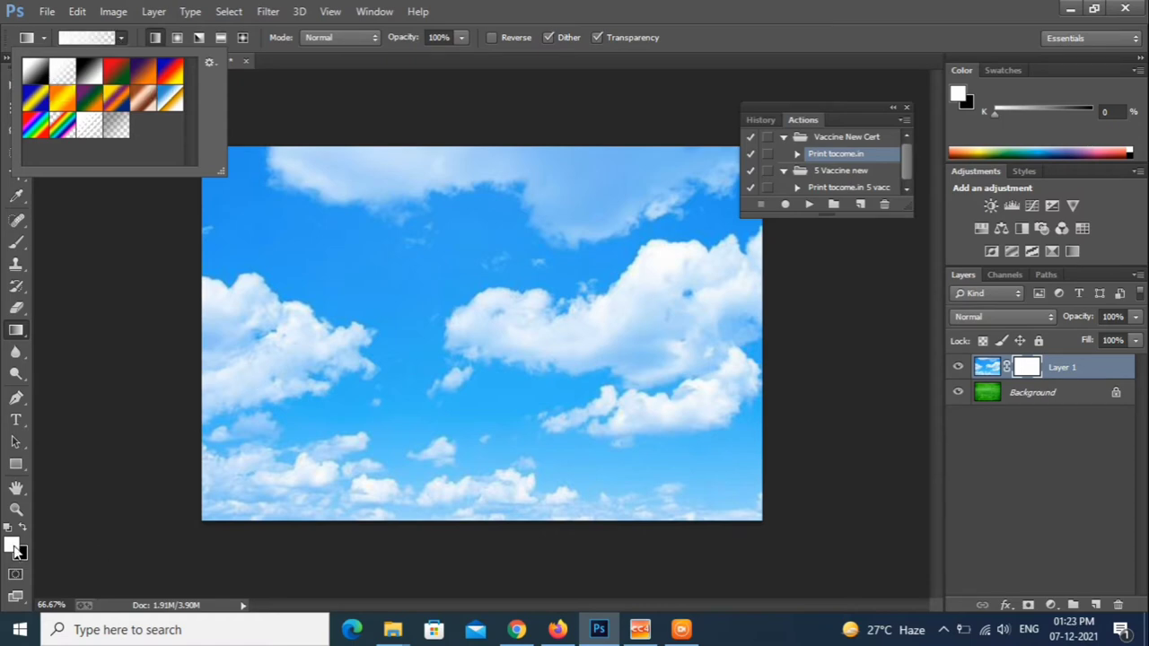
{"action": "left_click", "coordinate": [14, 548]}
{"action": "left_click", "coordinate": [14, 548]}
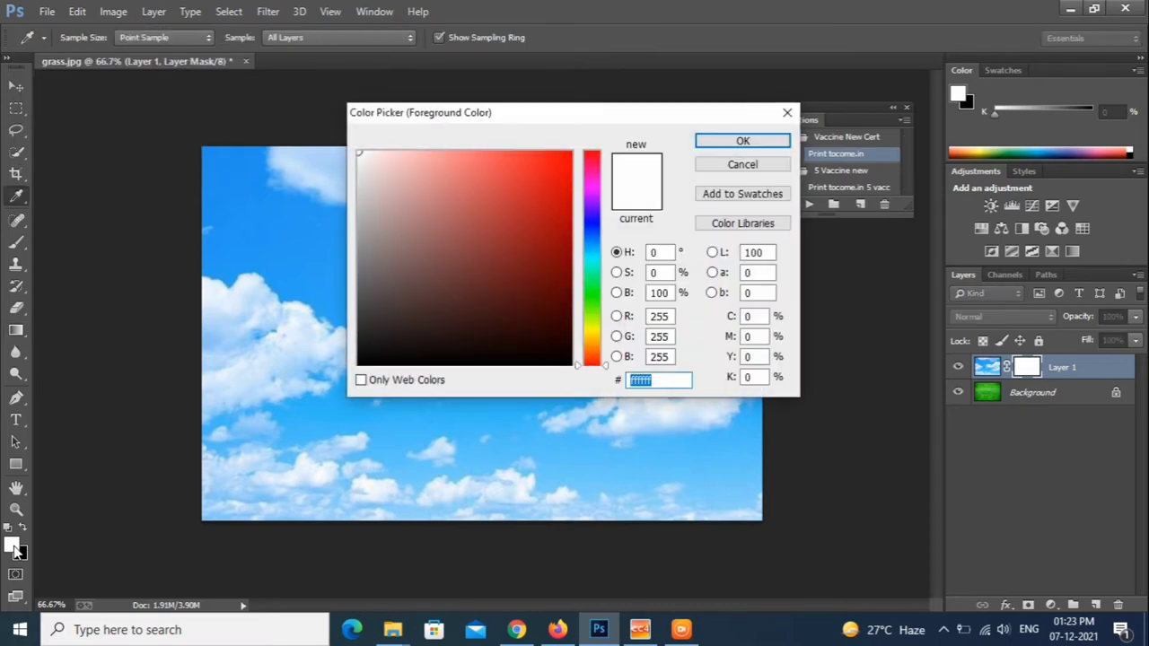
{"action": "left_click", "coordinate": [787, 112]}
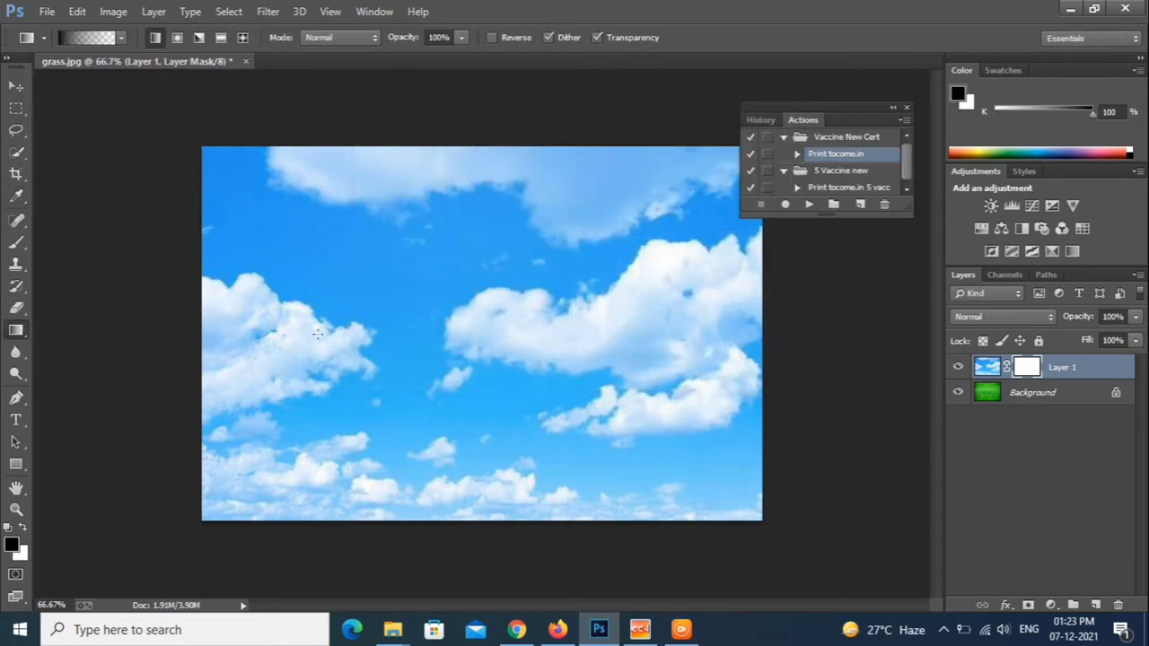
{"action": "left_click_drag", "start_coordinate": [251, 574], "coordinate": [256, 422]}
{"action": "left_click_drag", "start_coordinate": [476, 550], "coordinate": [476, 230]}
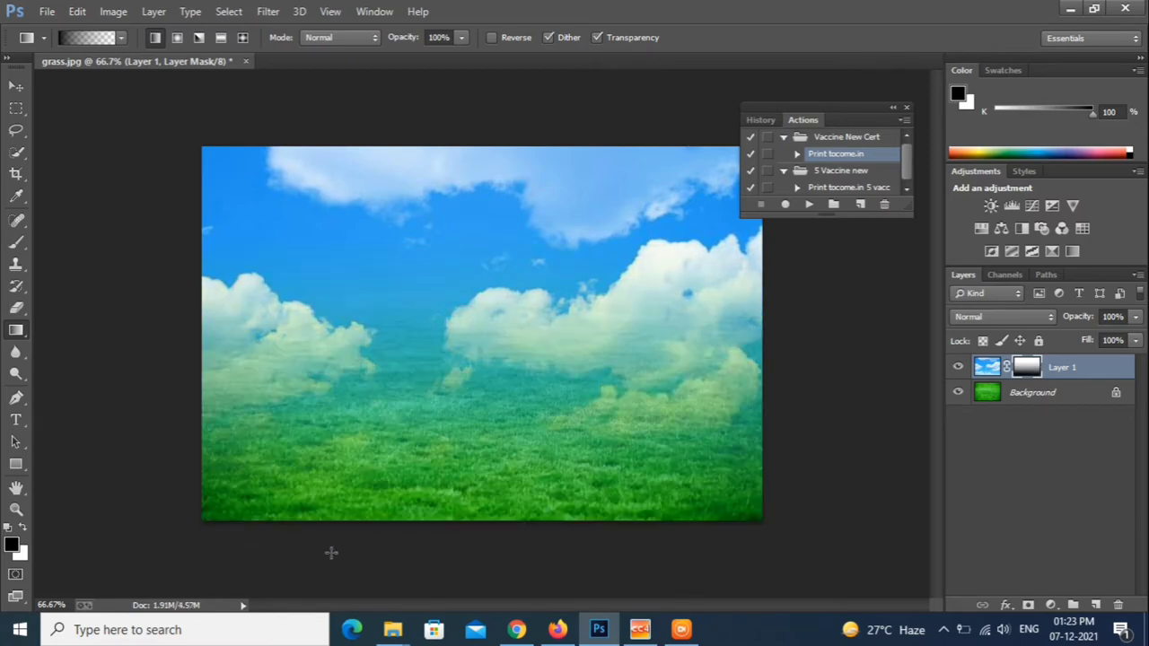
{"action": "left_click_drag", "start_coordinate": [303, 551], "coordinate": [300, 375]}
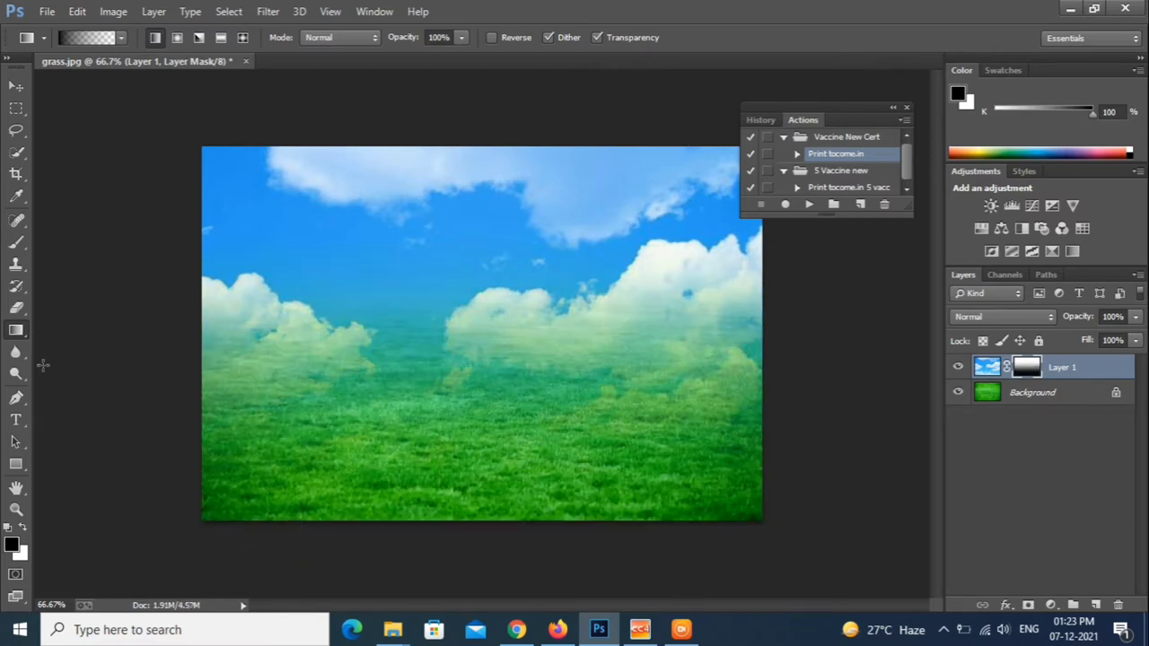
Step: Return to the Move tool and bring up the File > Open dialog
{"action": "left_click", "coordinate": [16, 86]}
{"action": "left_click", "coordinate": [47, 11]}
{"action": "left_click", "coordinate": [38, 44]}
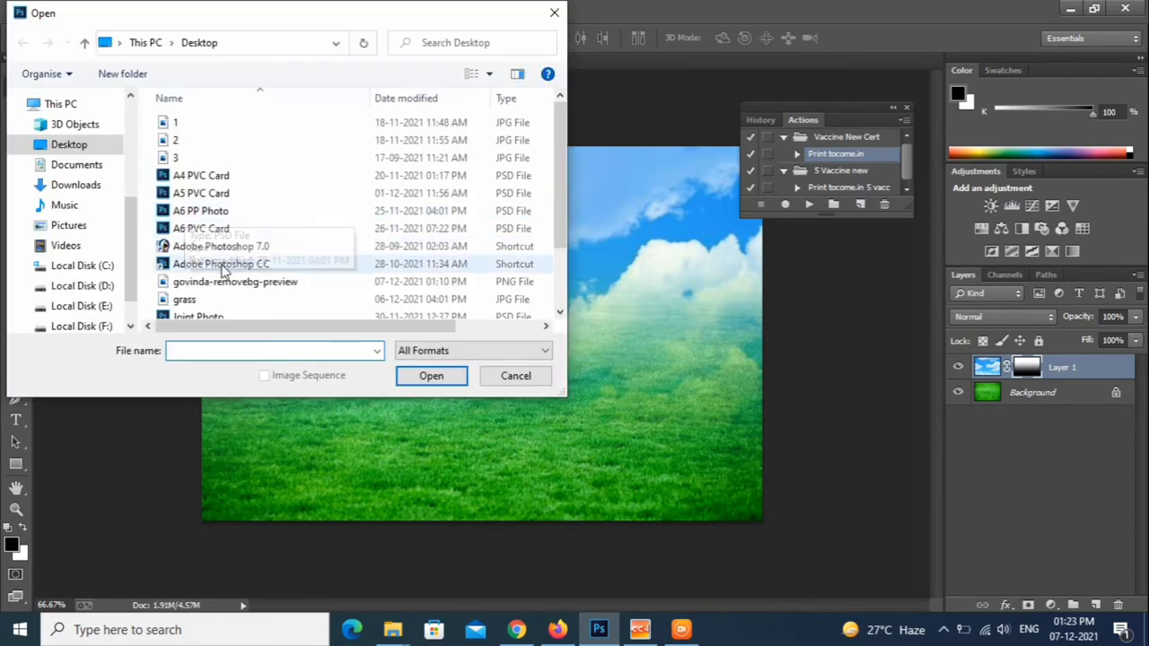
Step: Open the three removebg-preview cutout PNGs, accept each profile prompt, and view the sunglasses man's document
{"action": "left_click", "coordinate": [206, 282]}
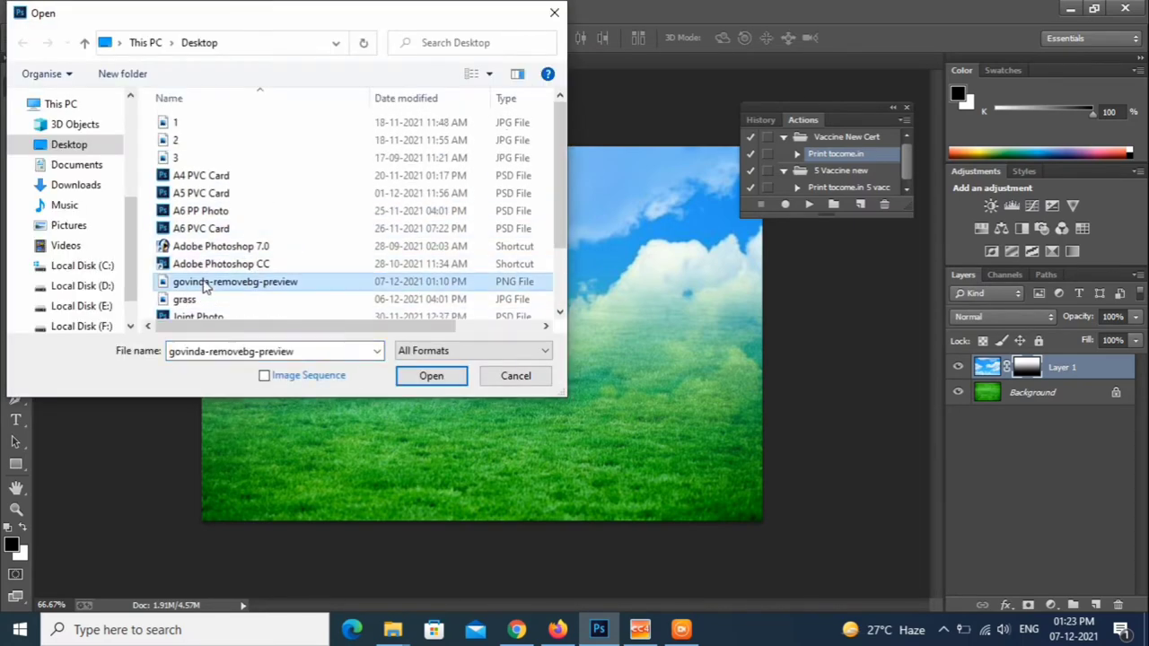
{"action": "scroll", "coordinate": [257, 269], "scroll_direction": "down", "scroll_amount": 2}
{"action": "left_click", "coordinate": [235, 274], "text": "ctrl"}
{"action": "left_click", "coordinate": [219, 309], "text": "ctrl"}
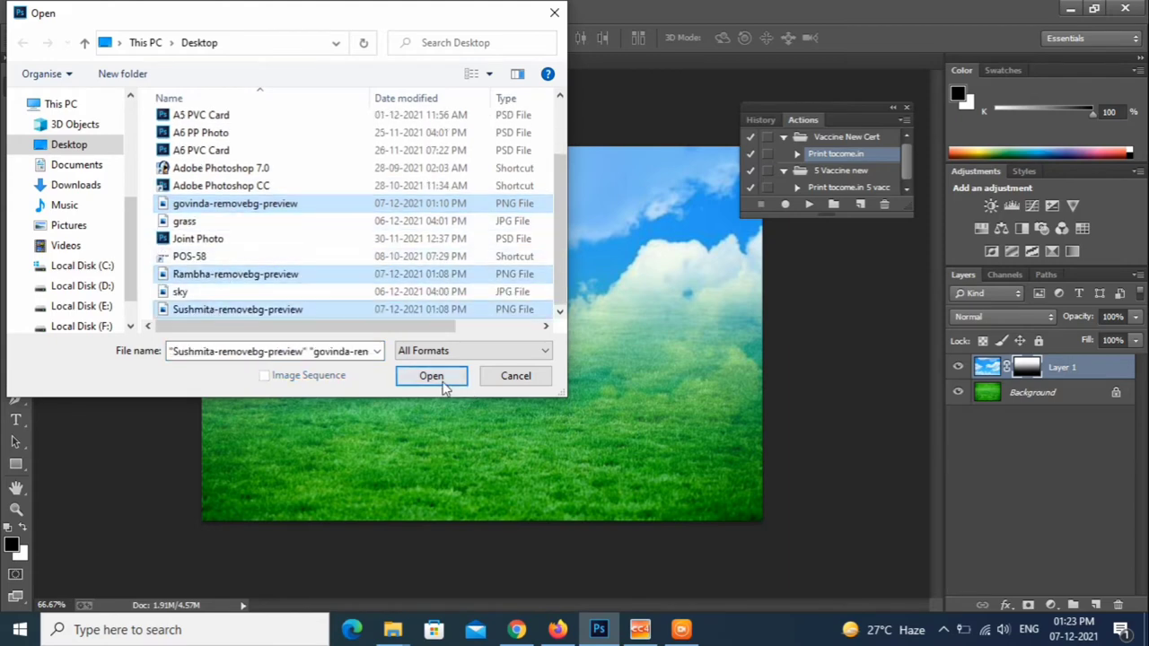
{"action": "left_click", "coordinate": [433, 376]}
{"action": "left_click", "coordinate": [693, 386]}
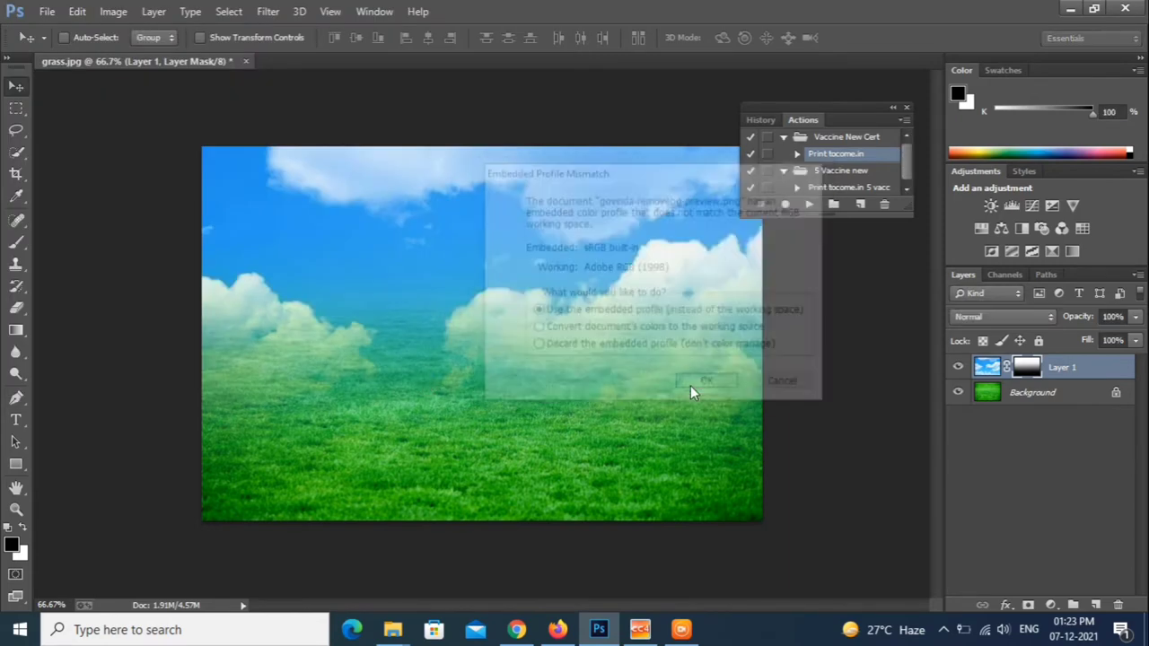
{"action": "left_click", "coordinate": [661, 329]}
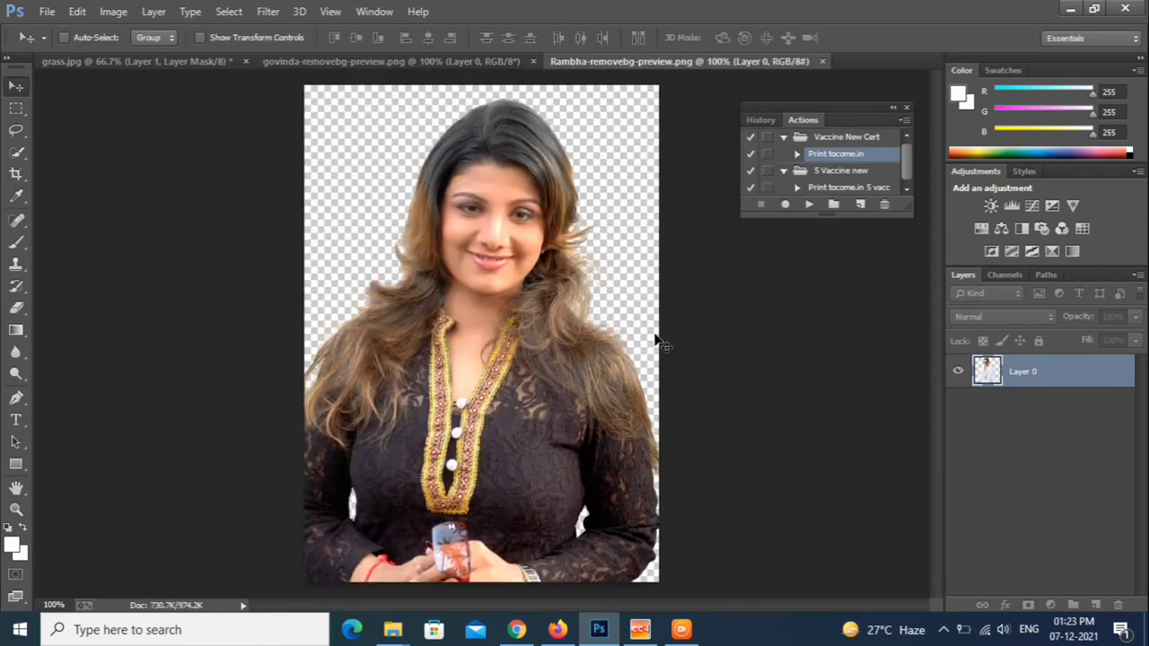
{"action": "left_click", "coordinate": [654, 336]}
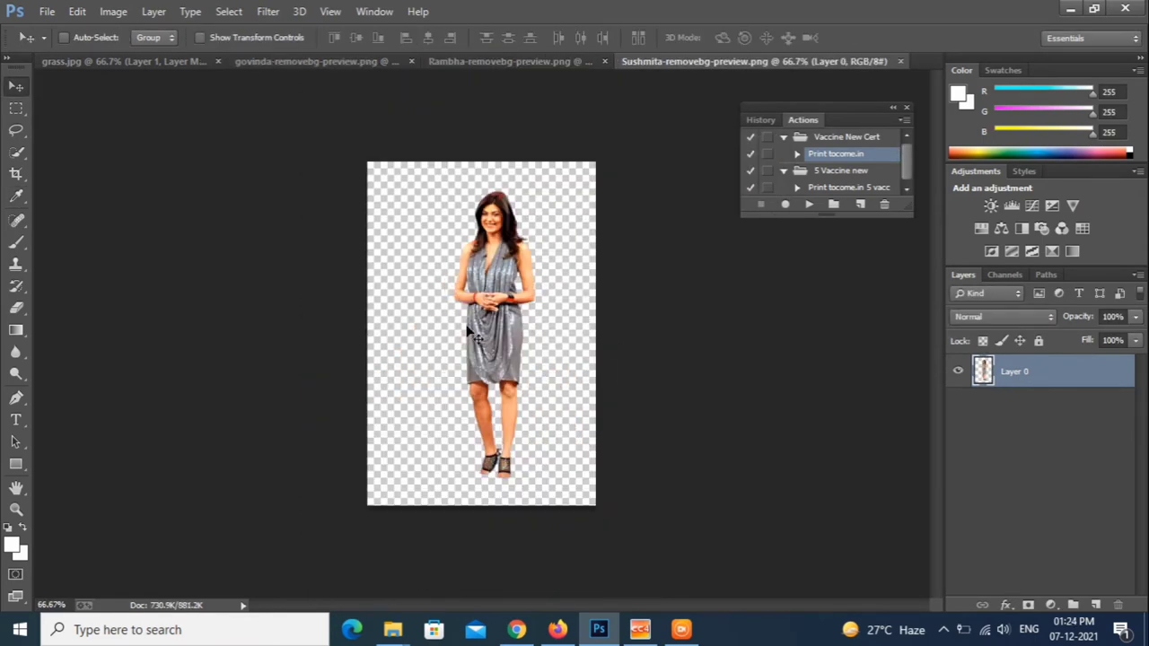
{"action": "left_click", "coordinate": [103, 61]}
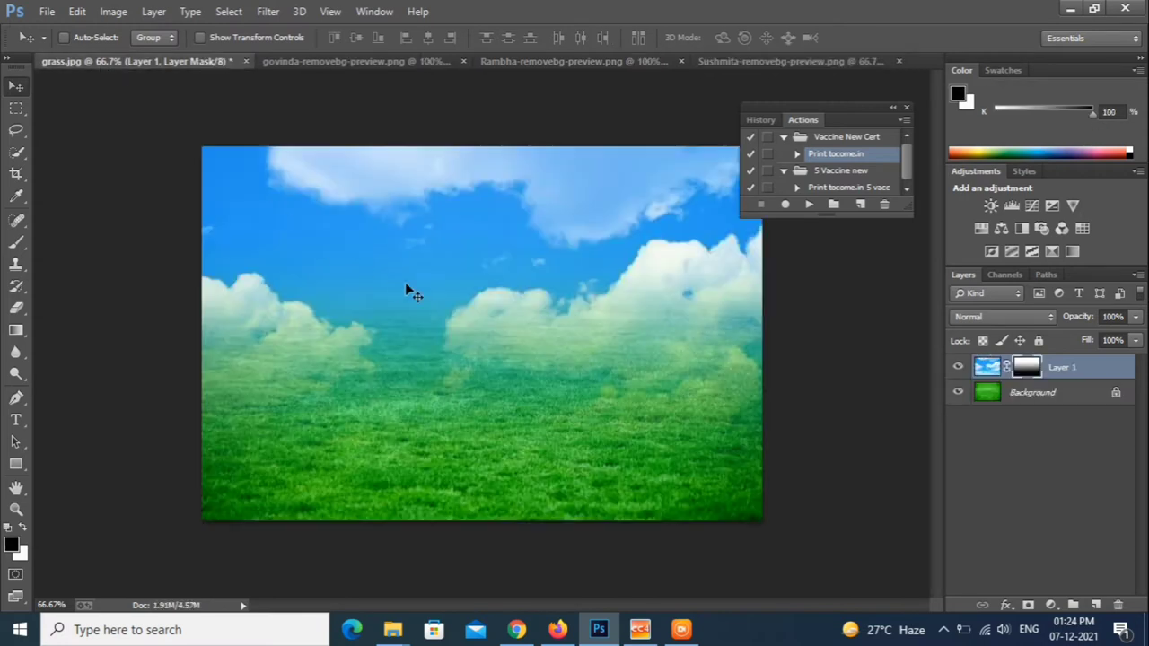
{"action": "left_click", "coordinate": [301, 63]}
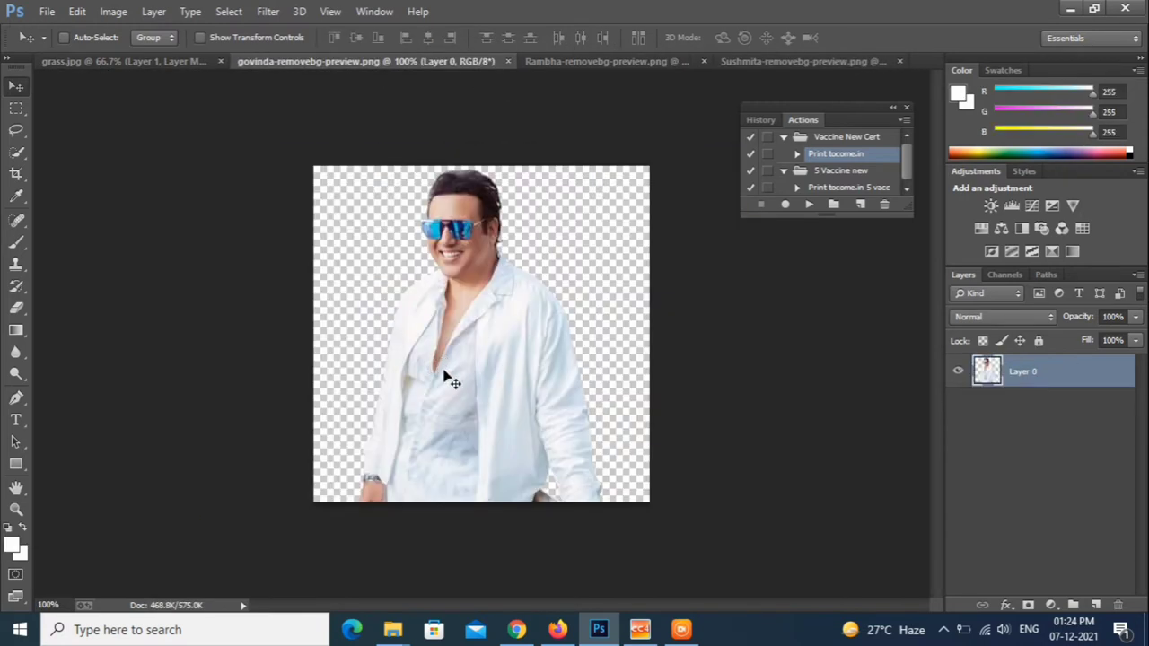
Step: Bring the man's cutout into grass.jpg as Layer 2, add a mask, and pick a gradient preset
{"action": "mouse_move", "coordinate": [454, 375]}
{"action": "left_mouse_down"}
{"action": "mouse_move", "coordinate": [143, 61]}
{"action": "mouse_move", "coordinate": [489, 359]}
{"action": "mouse_move", "coordinate": [599, 368]}
{"action": "mouse_move", "coordinate": [449, 359]}
{"action": "left_mouse_up"}
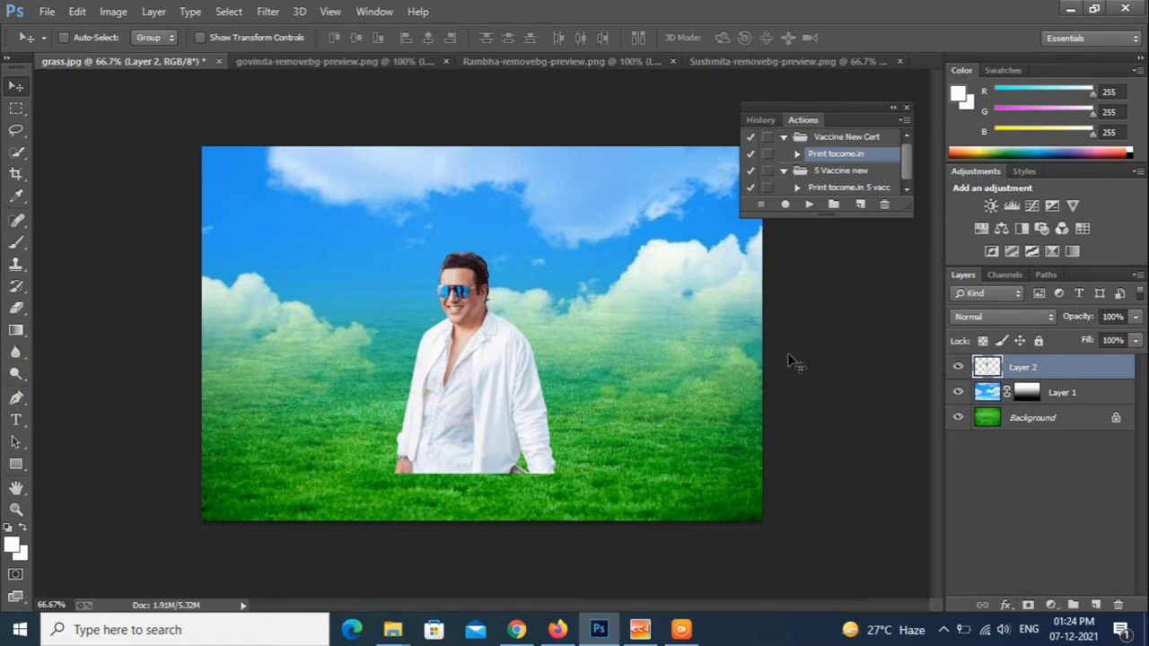
{"action": "left_click", "coordinate": [1029, 605]}
{"action": "left_click", "coordinate": [17, 329]}
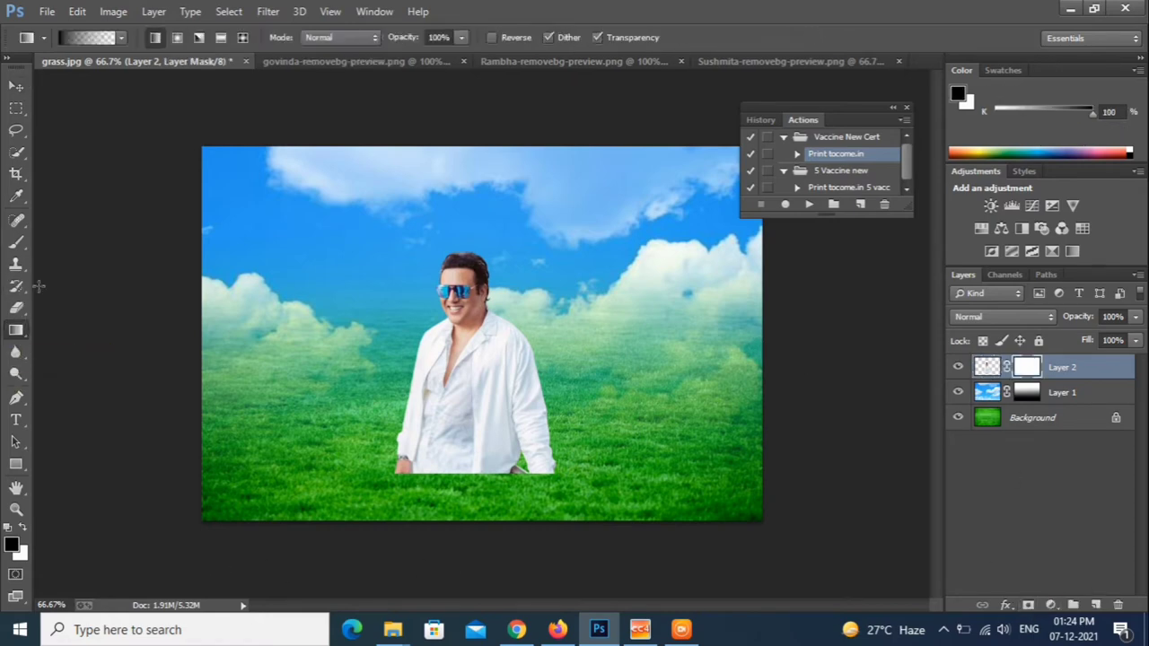
{"action": "left_click", "coordinate": [120, 38]}
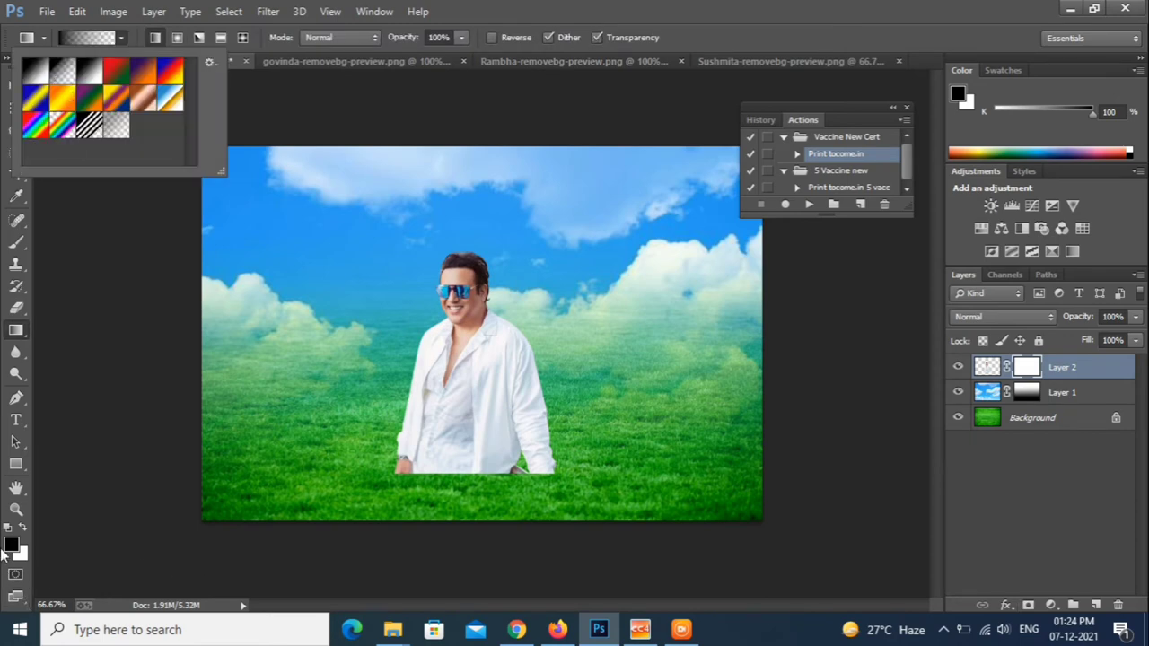
{"action": "left_click", "coordinate": [87, 542]}
Step: Drag black-to-white gradients upward over the man's lower body to fade him into the grass
{"action": "key", "text": "x"}
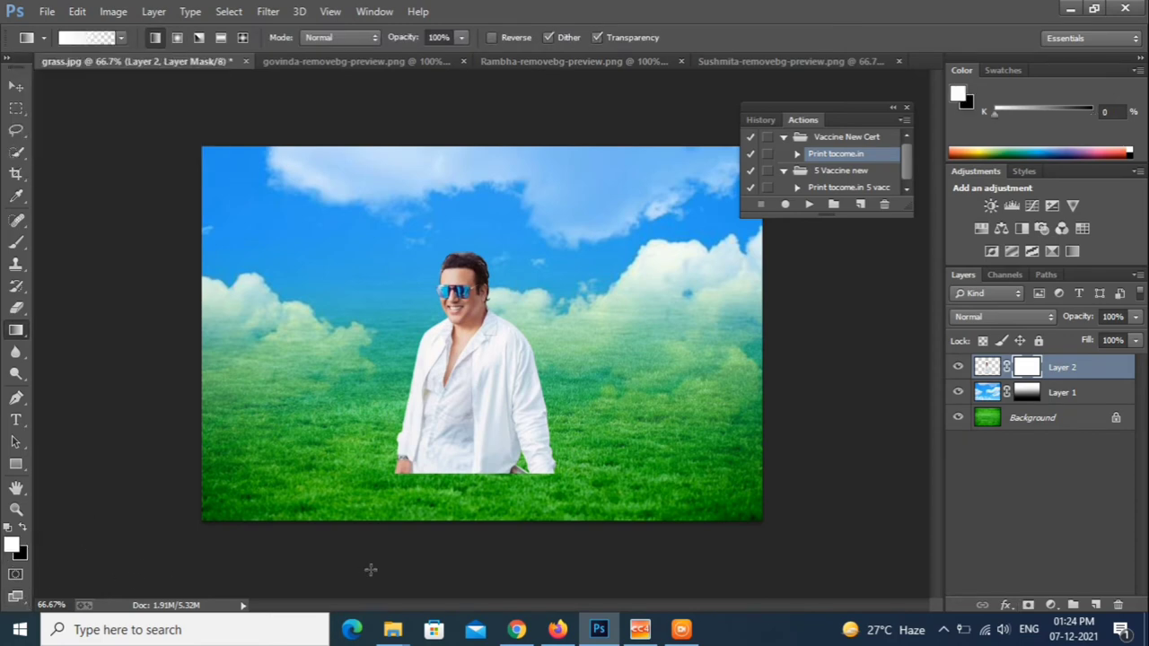
{"action": "left_click_drag", "start_coordinate": [454, 469], "coordinate": [455, 420]}
{"action": "key", "text": "x"}
{"action": "left_click_drag", "start_coordinate": [470, 549], "coordinate": [465, 420]}
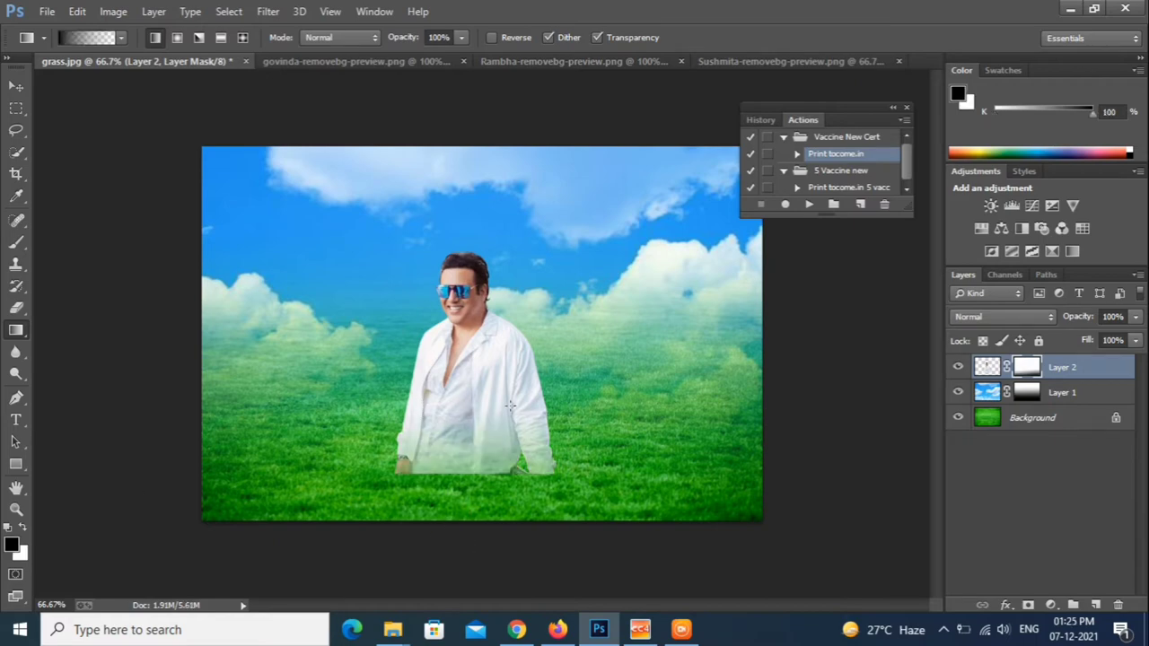
{"action": "left_click_drag", "start_coordinate": [454, 492], "coordinate": [456, 395]}
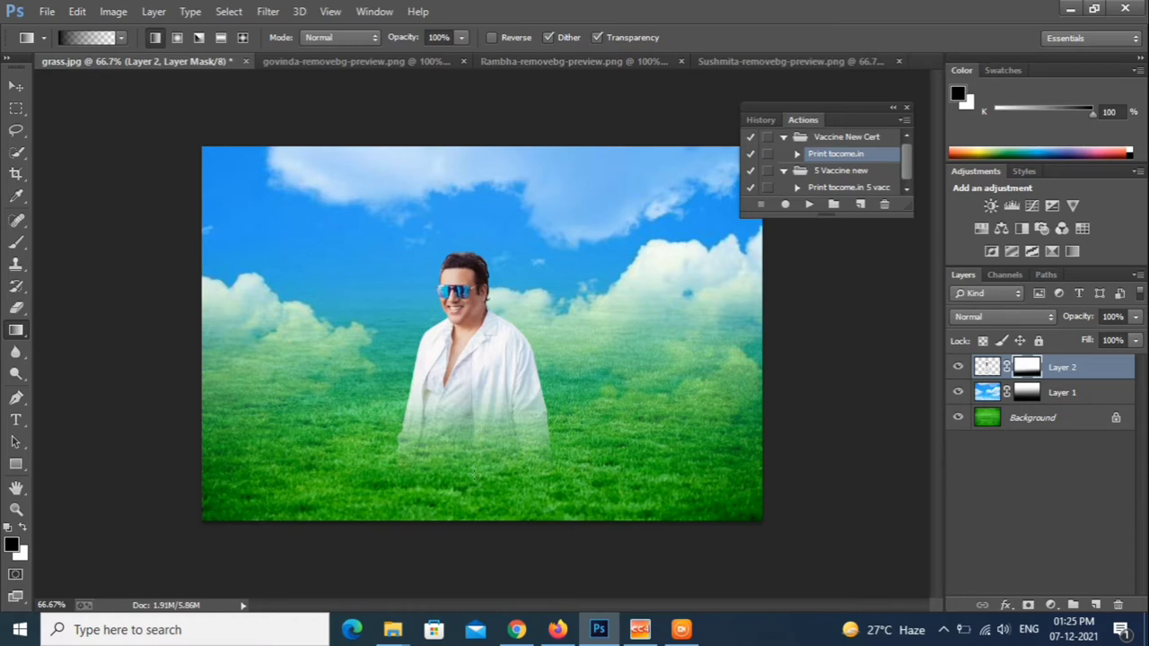
{"action": "left_click_drag", "start_coordinate": [445, 469], "coordinate": [464, 415]}
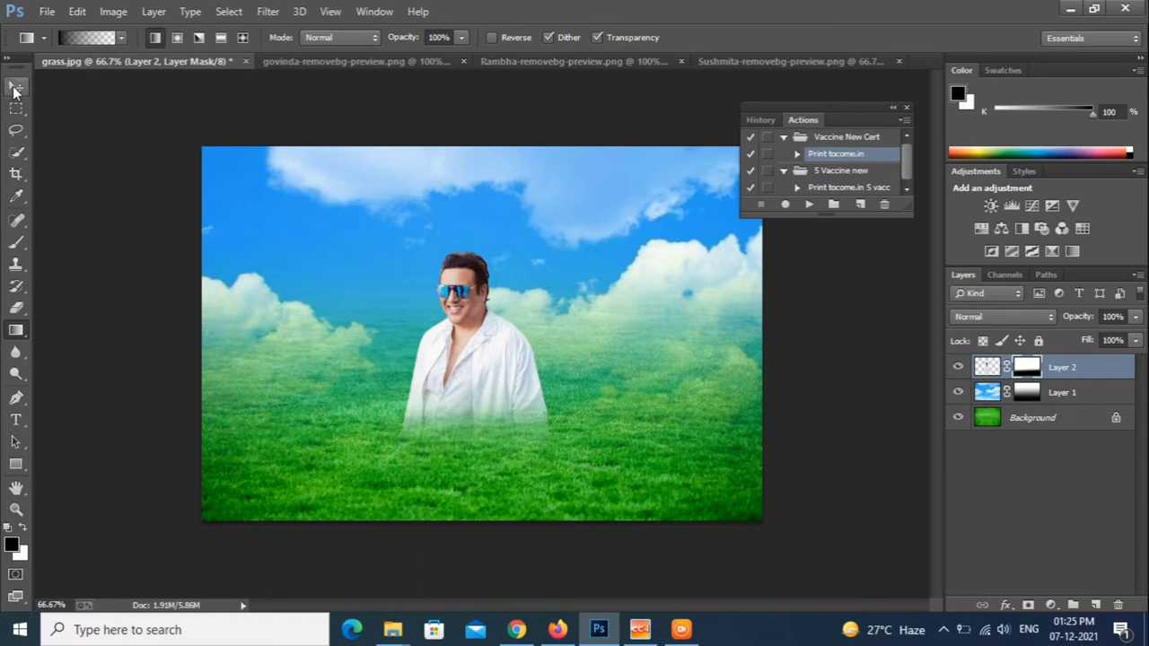
Step: Set up a soft 13 px, 0% hardness brush at 47% opacity and 30% flow
{"action": "left_click", "coordinate": [16, 85]}
{"action": "left_click", "coordinate": [16, 241]}
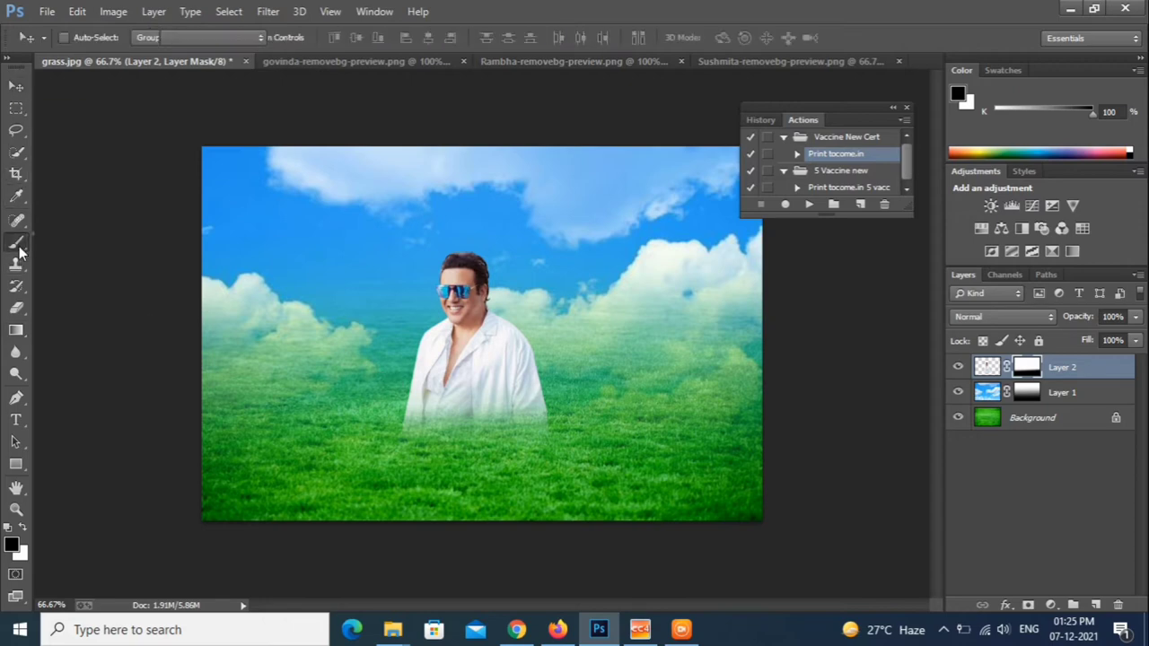
{"action": "right_click", "coordinate": [24, 243]}
{"action": "left_click", "coordinate": [104, 241]}
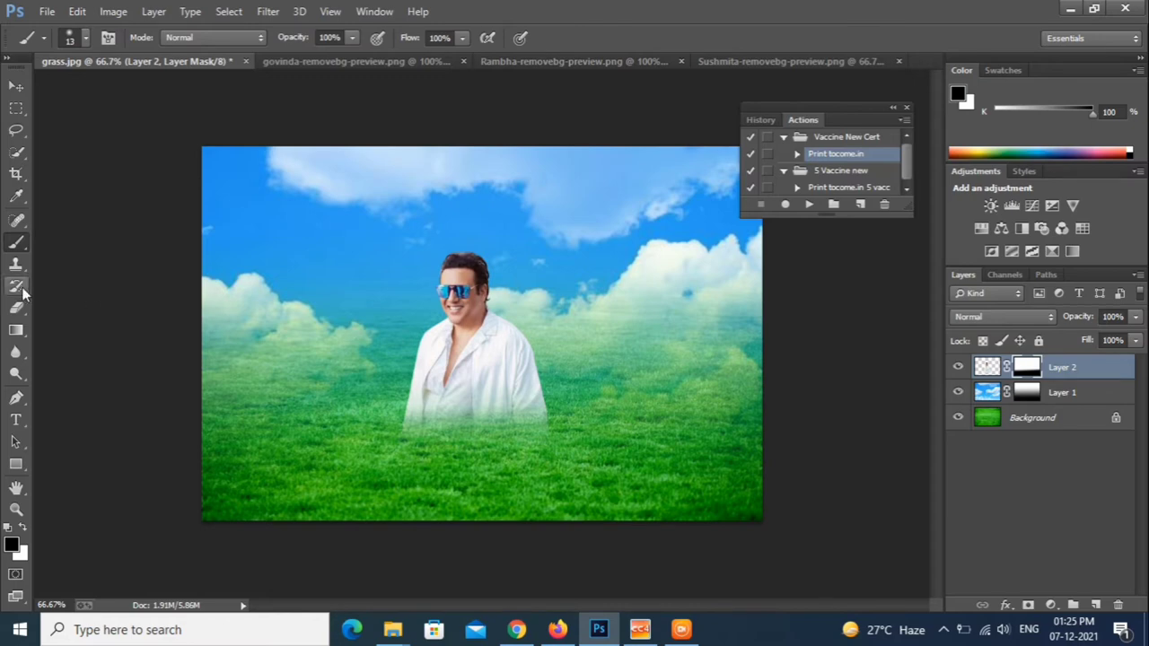
{"action": "left_click", "coordinate": [84, 38]}
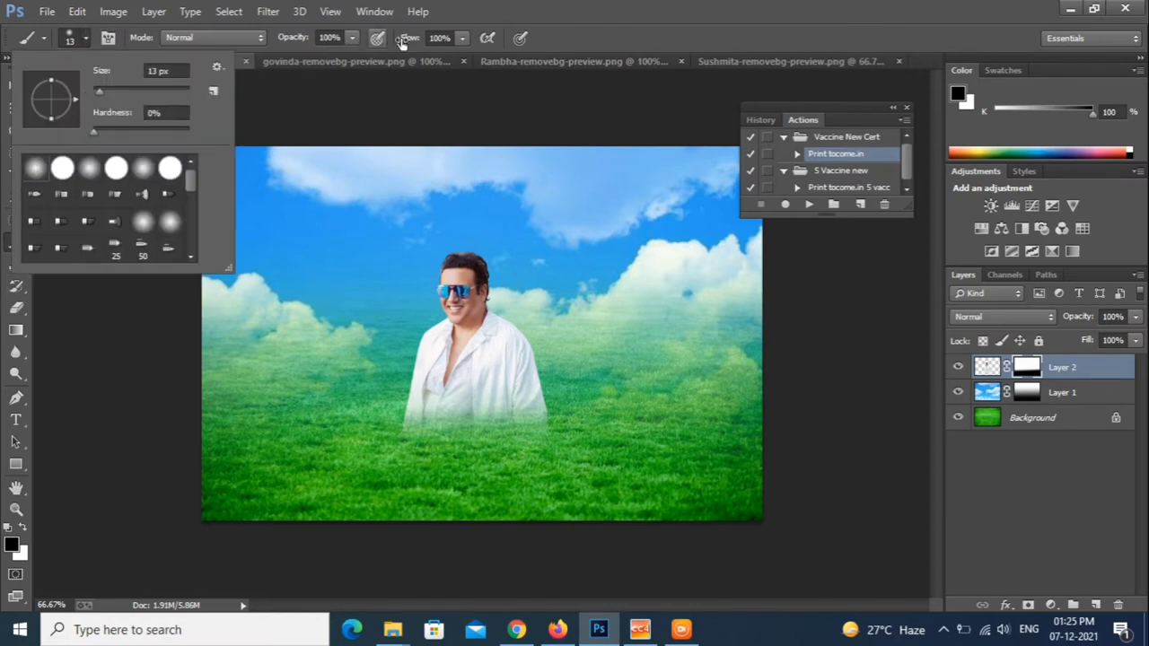
{"action": "left_click", "coordinate": [353, 38]}
{"action": "left_click", "coordinate": [353, 38]}
{"action": "left_click", "coordinate": [460, 37]}
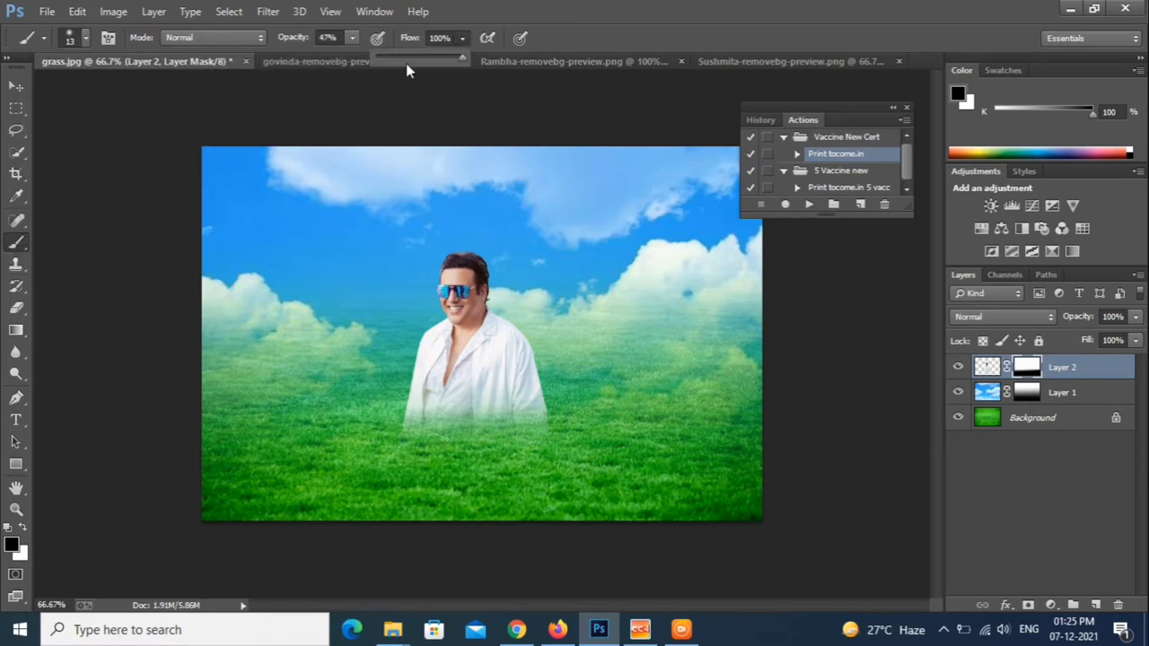
{"action": "left_click_drag", "start_coordinate": [405, 59], "coordinate": [403, 60]}
Step: At 200% zoom, paint black on the mask along the man's right edge from hair to shoulder
{"action": "key", "text": "ctrl+plus"}
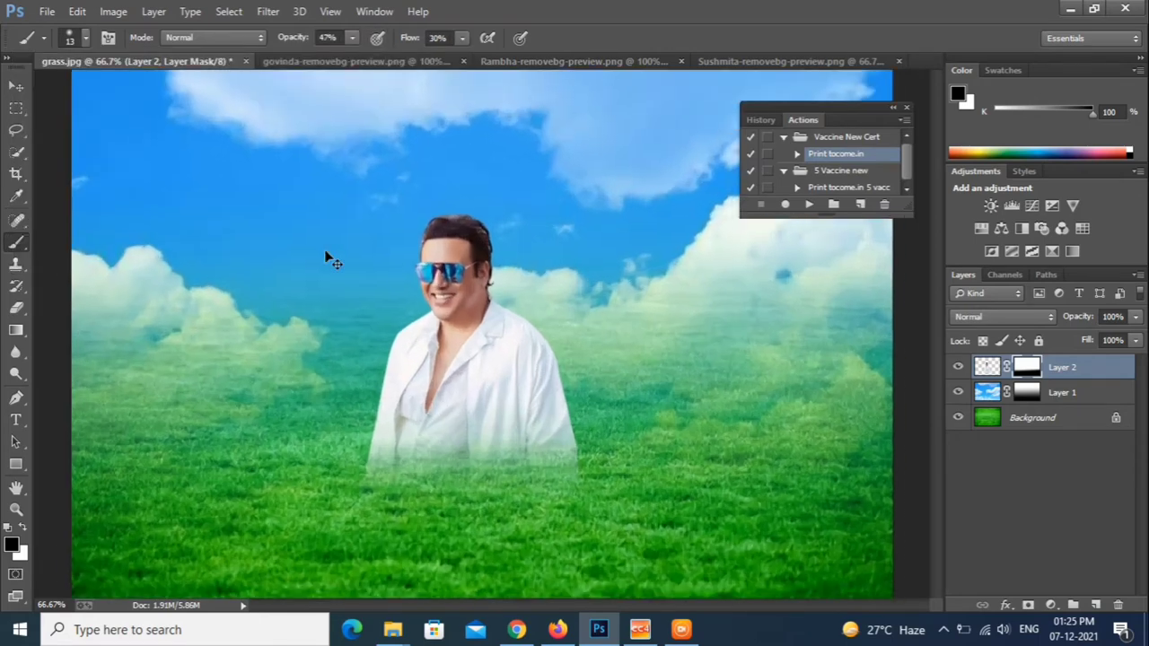
{"action": "key", "text": "ctrl+plus"}
{"action": "scroll", "coordinate": [372, 142], "scroll_direction": "up", "scroll_amount": 1}
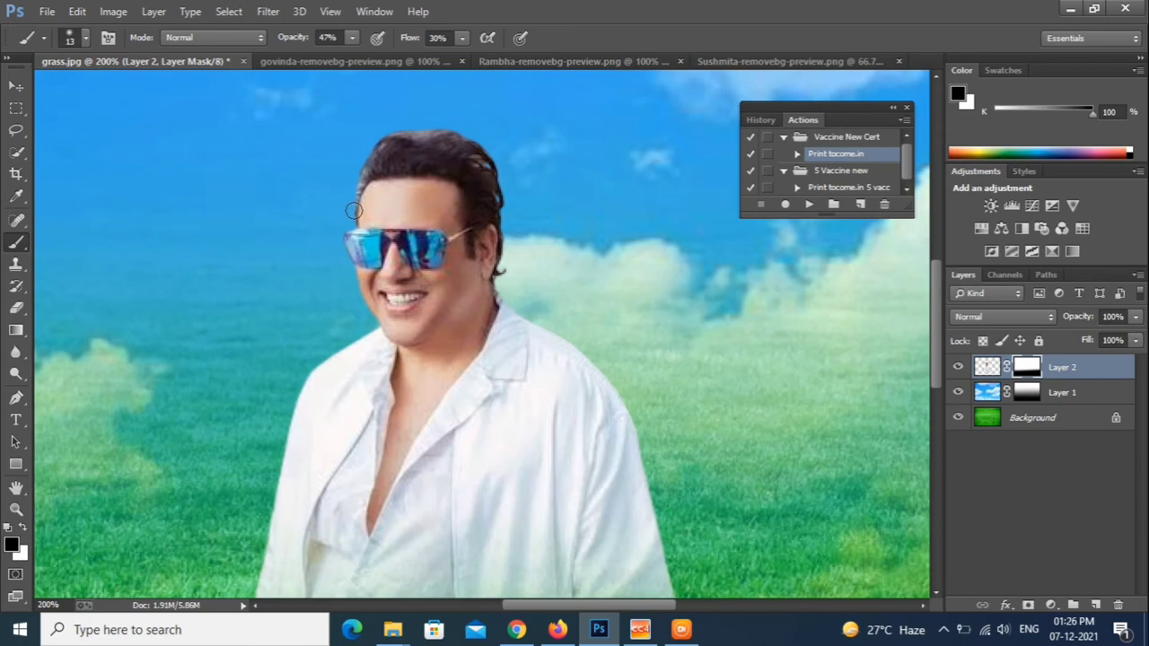
{"action": "mouse_move", "coordinate": [439, 122]}
{"action": "left_mouse_down"}
{"action": "mouse_move", "coordinate": [496, 186]}
{"action": "mouse_move", "coordinate": [507, 277]}
{"action": "mouse_move", "coordinate": [538, 338]}
{"action": "mouse_move", "coordinate": [617, 395]}
{"action": "left_mouse_up"}
{"action": "key", "text": "ctrl+minus"}
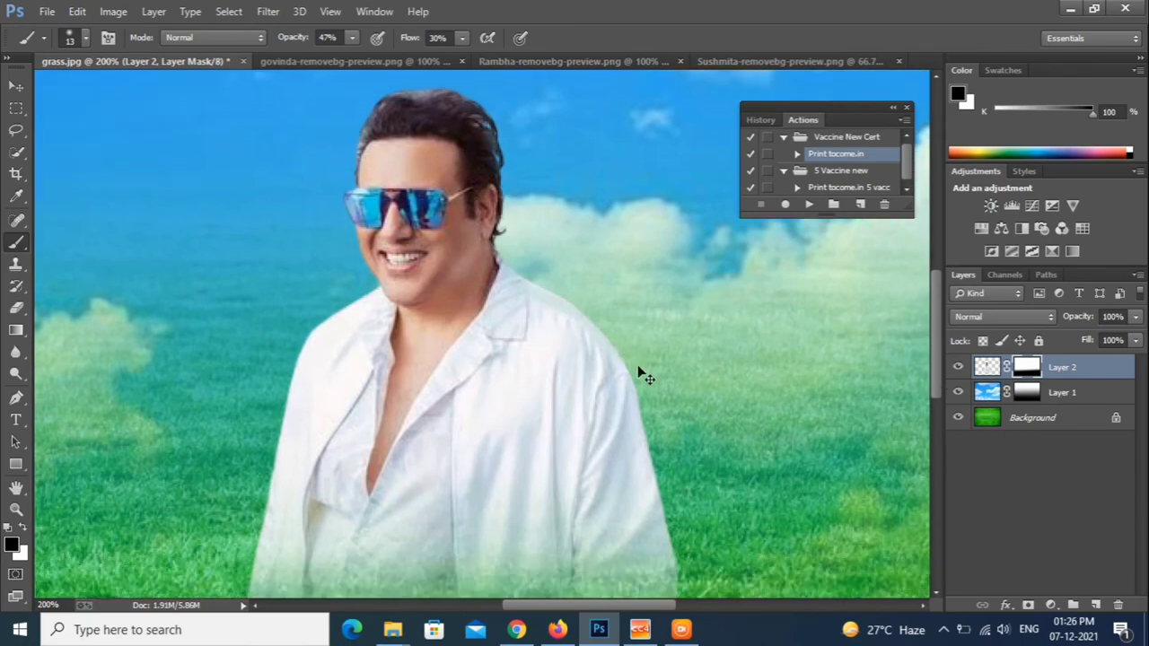
{"action": "key", "text": "ctrl+minus"}
{"action": "key", "text": "ctrl+minus"}
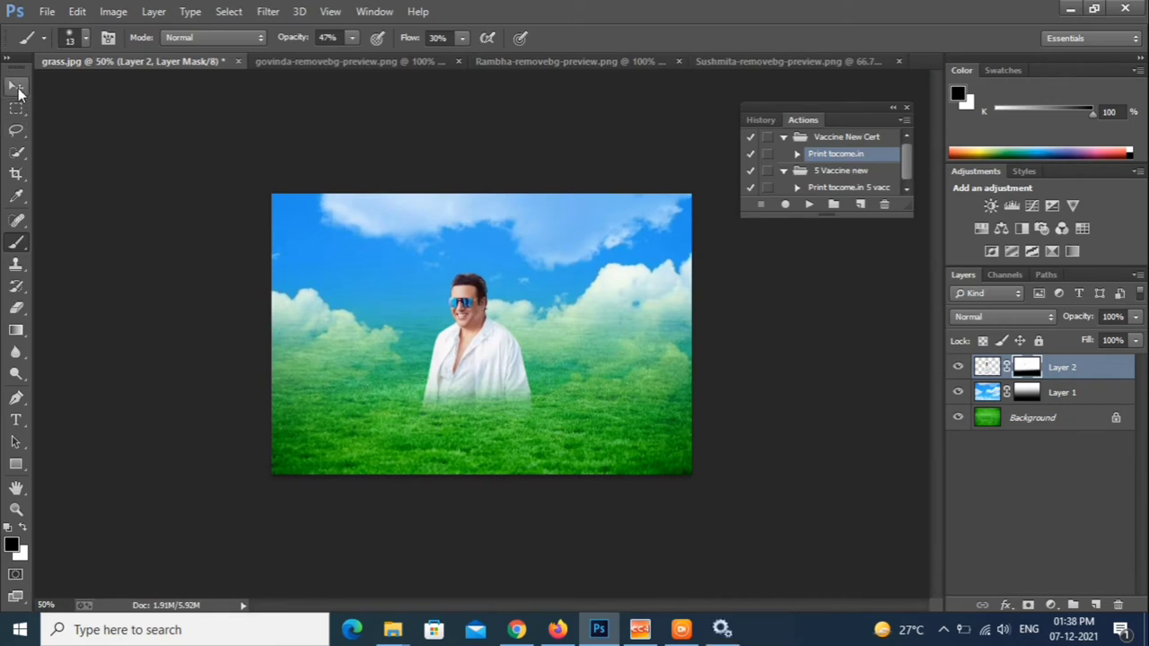
Step: Drag the woman's cutout from the Rambha image into the grass composite
{"action": "left_click", "coordinate": [16, 86]}
{"action": "left_click", "coordinate": [513, 62]}
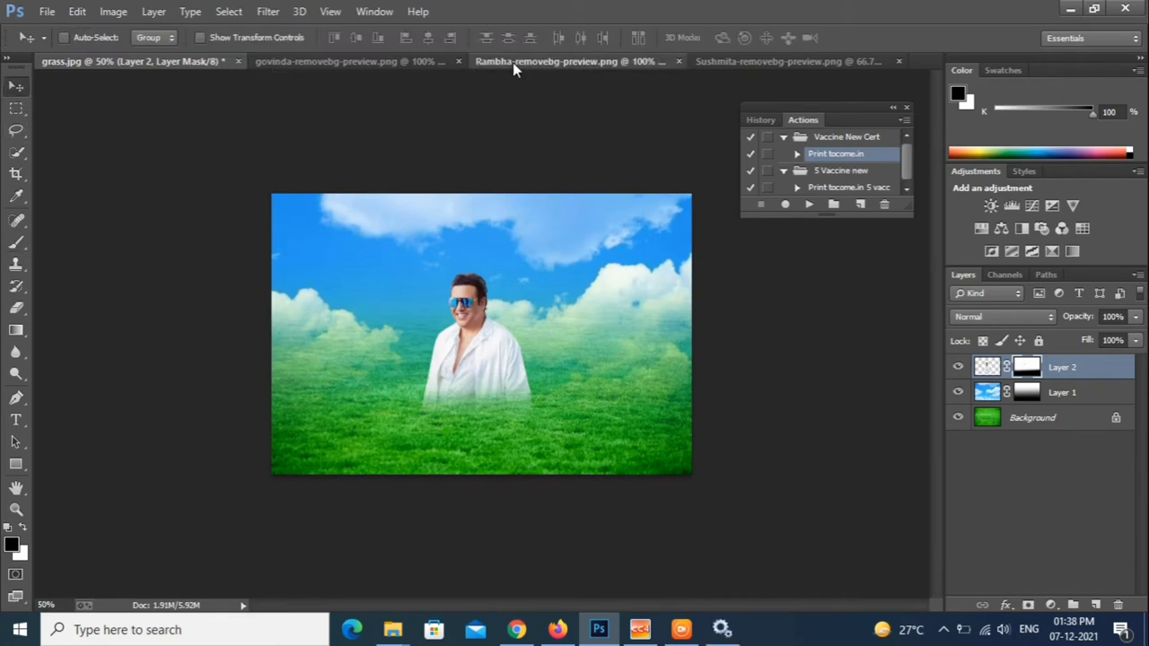
{"action": "left_click_drag", "start_coordinate": [480, 352], "coordinate": [157, 70]}
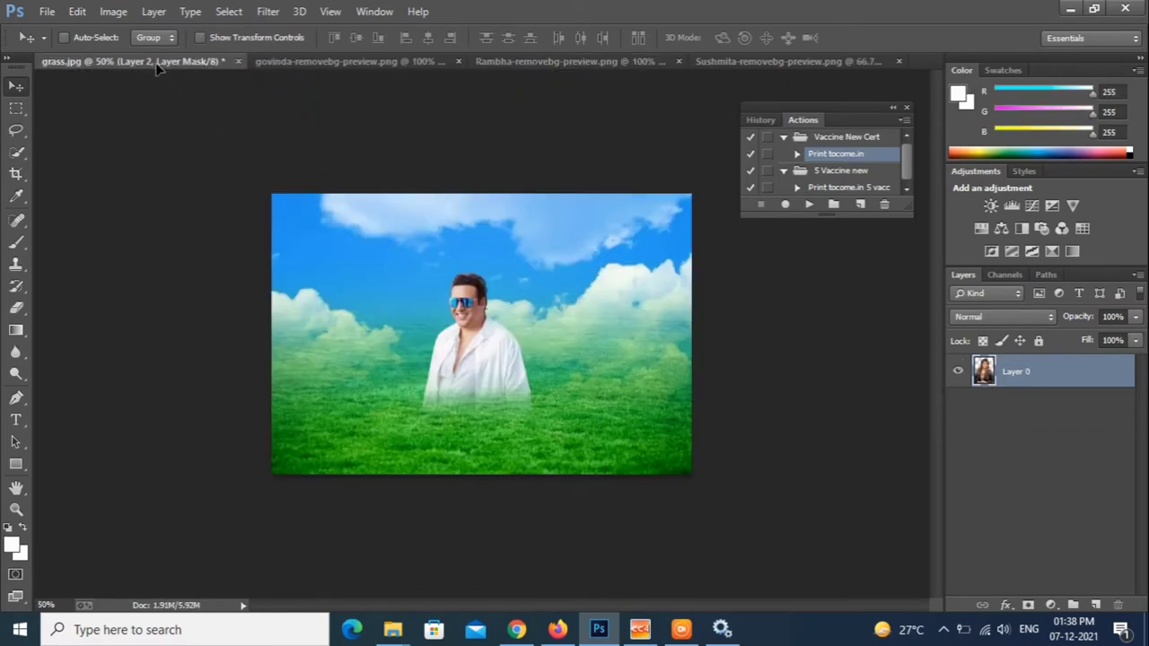
{"action": "mouse_move", "coordinate": [157, 70]}
{"action": "left_mouse_down"}
{"action": "mouse_move", "coordinate": [584, 341]}
{"action": "mouse_move", "coordinate": [594, 375]}
{"action": "mouse_move", "coordinate": [589, 348]}
{"action": "left_mouse_up"}
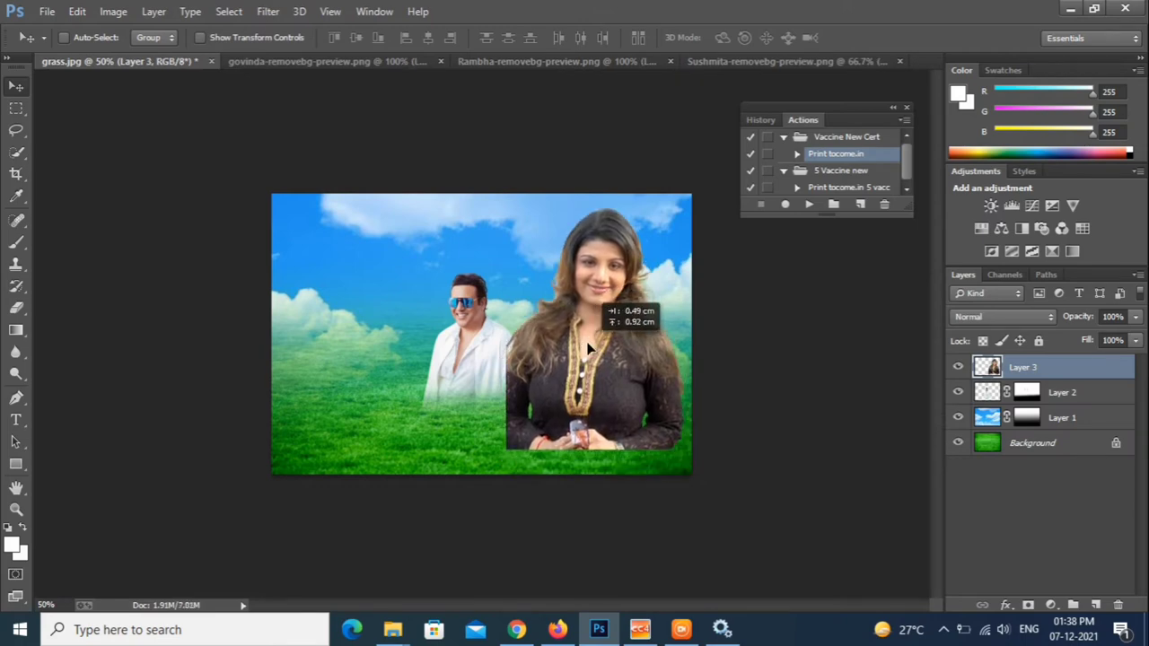
Step: Scale the woman to about 62%, place her right of the man, and stack Layer 3 below Layer 2
{"action": "key", "text": "ctrl+t"}
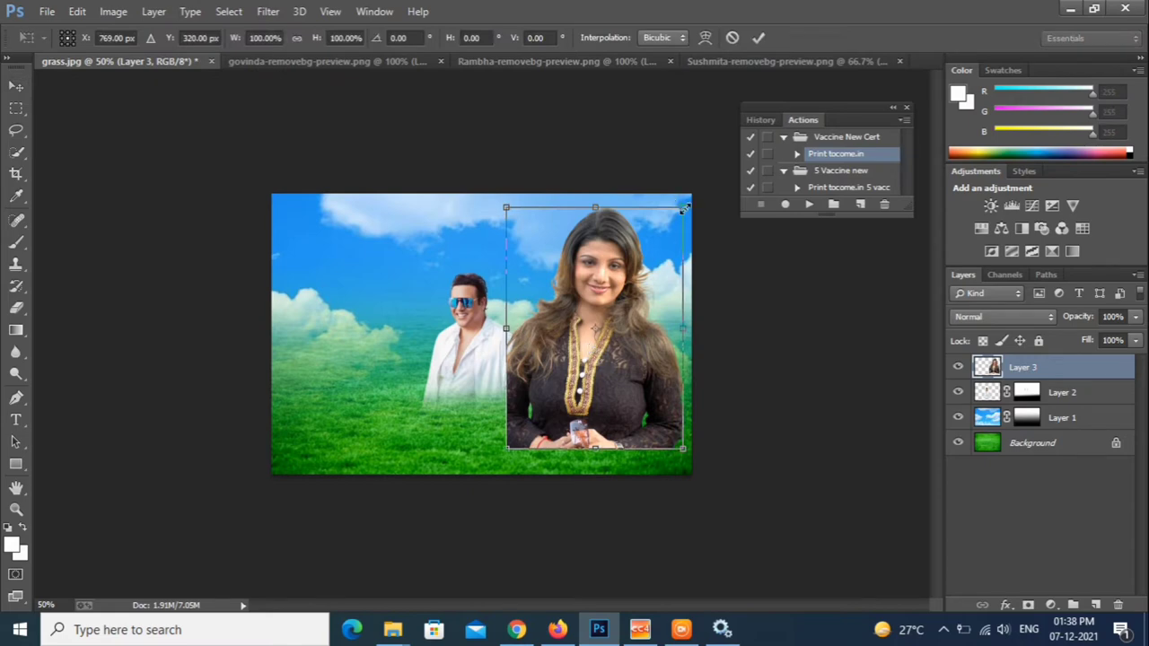
{"action": "left_click_drag", "start_coordinate": [684, 208], "coordinate": [650, 255]}
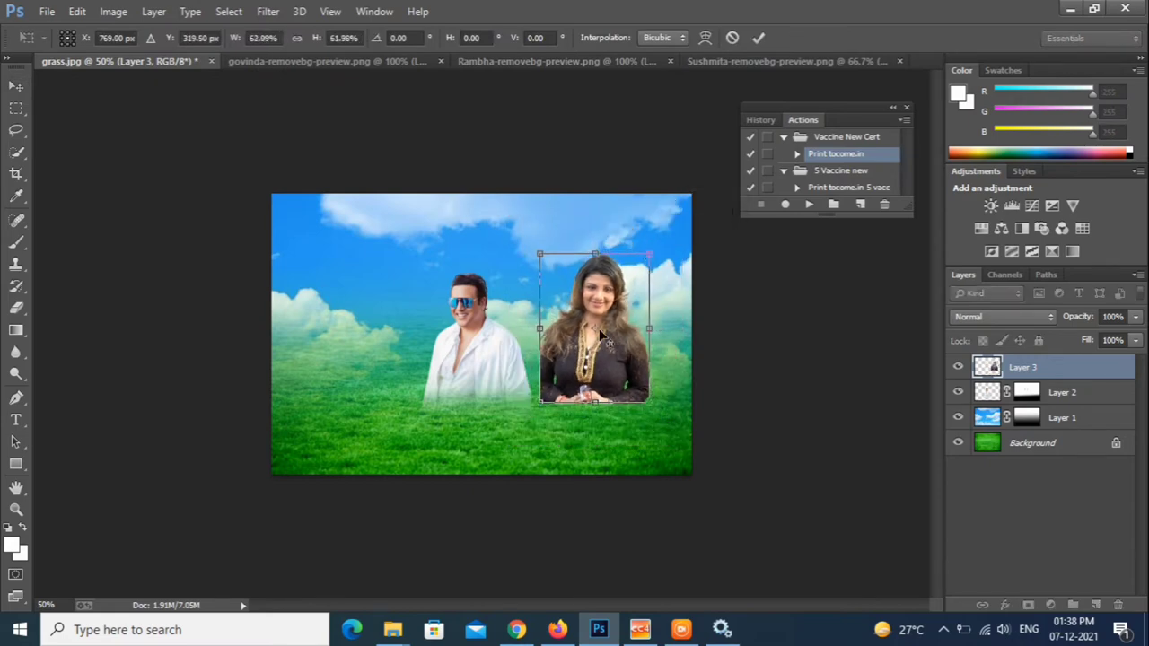
{"action": "left_click_drag", "start_coordinate": [602, 338], "coordinate": [594, 349]}
{"action": "left_click_drag", "start_coordinate": [589, 307], "coordinate": [569, 326]}
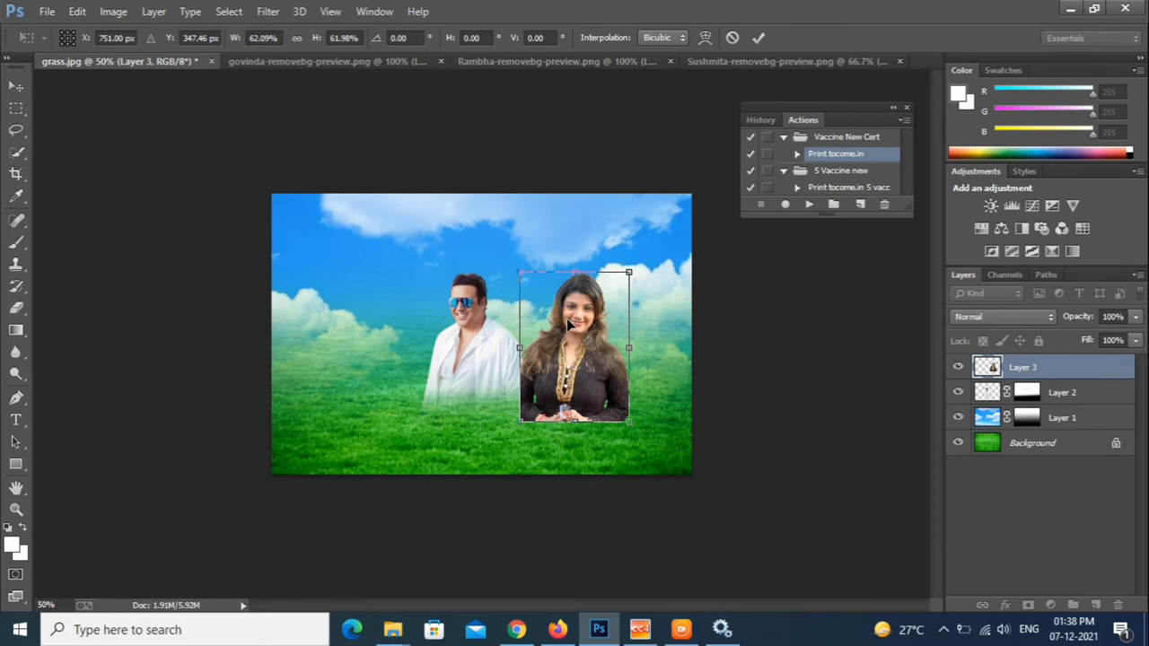
{"action": "key", "text": "Return"}
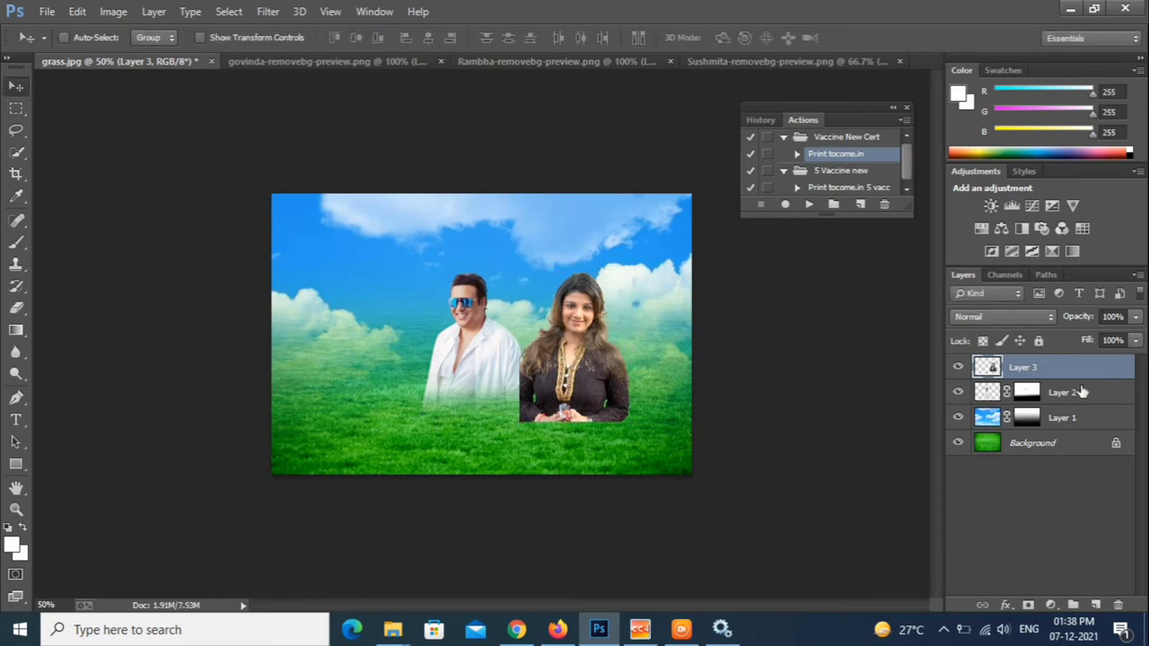
{"action": "left_click_drag", "start_coordinate": [1057, 373], "coordinate": [1055, 410]}
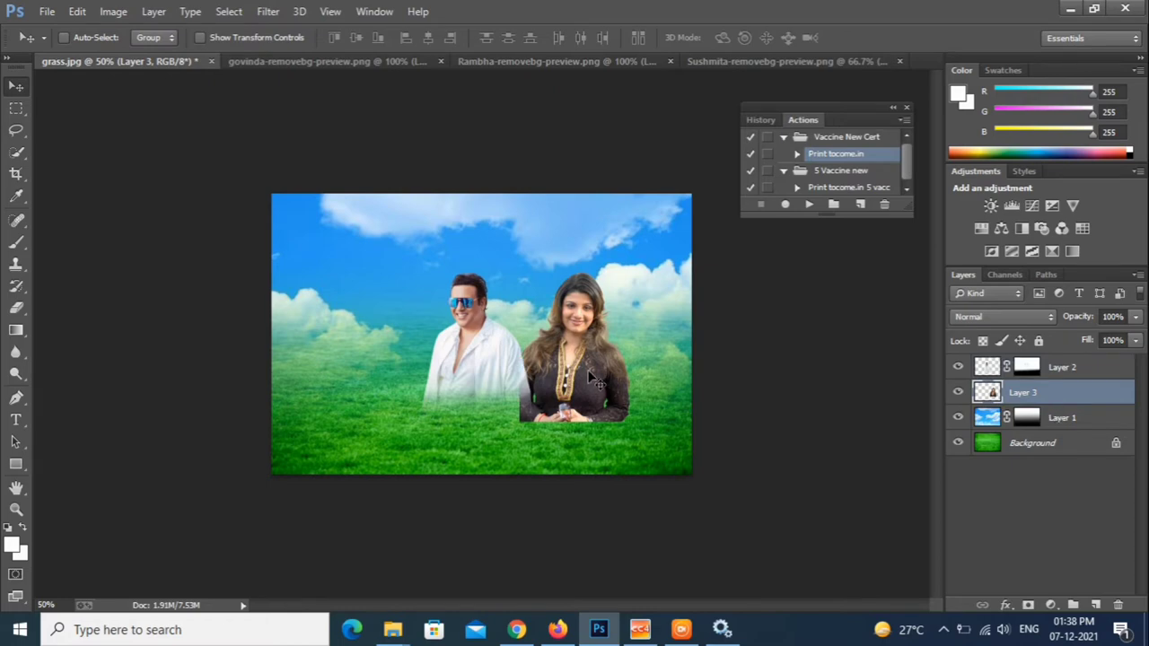
Step: Mask Layer 3 and drag vertical black-to-white gradients to fade the woman's lower body into the grass
{"action": "left_click", "coordinate": [1028, 609]}
{"action": "left_click", "coordinate": [16, 242]}
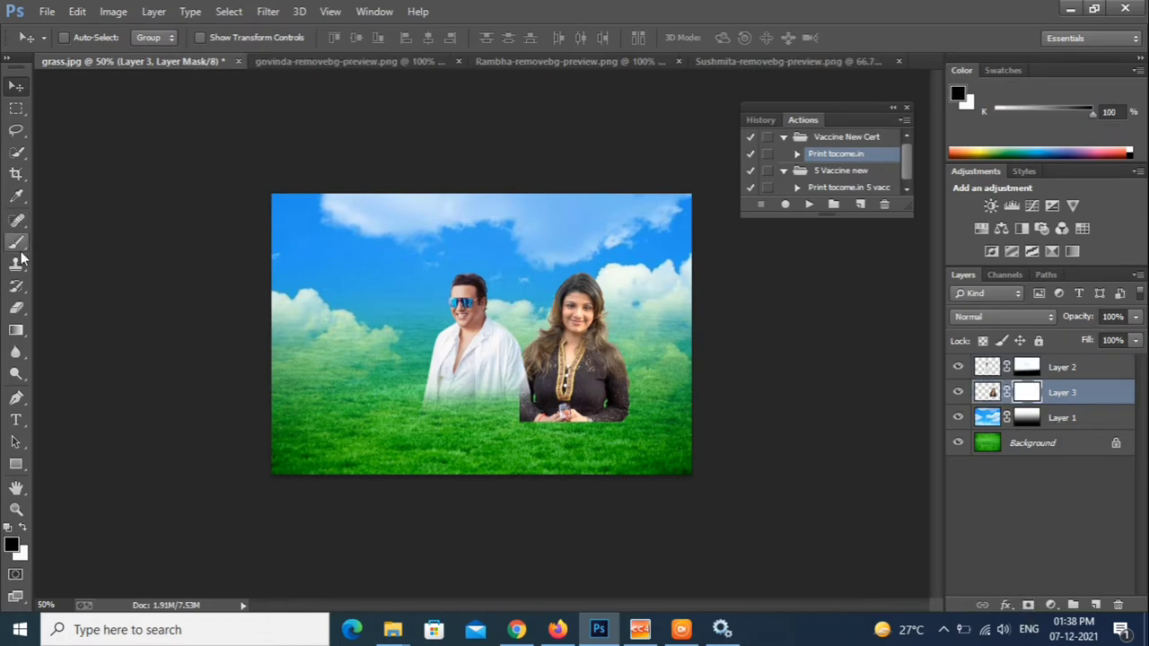
{"action": "left_click", "coordinate": [16, 330]}
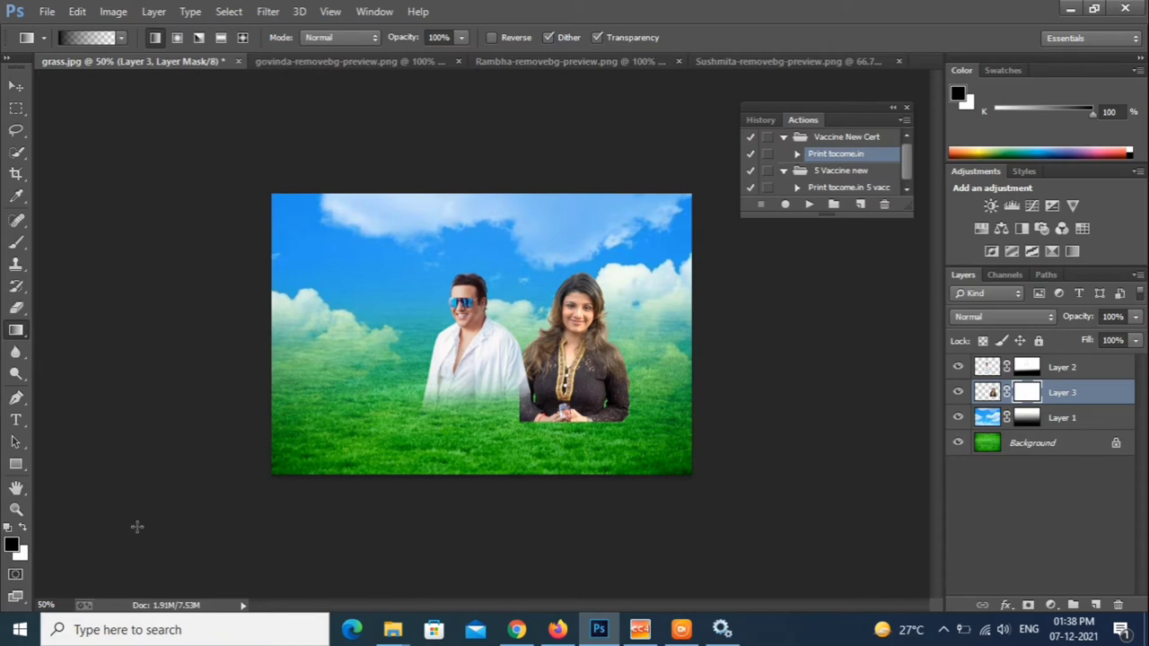
{"action": "key", "text": "x"}
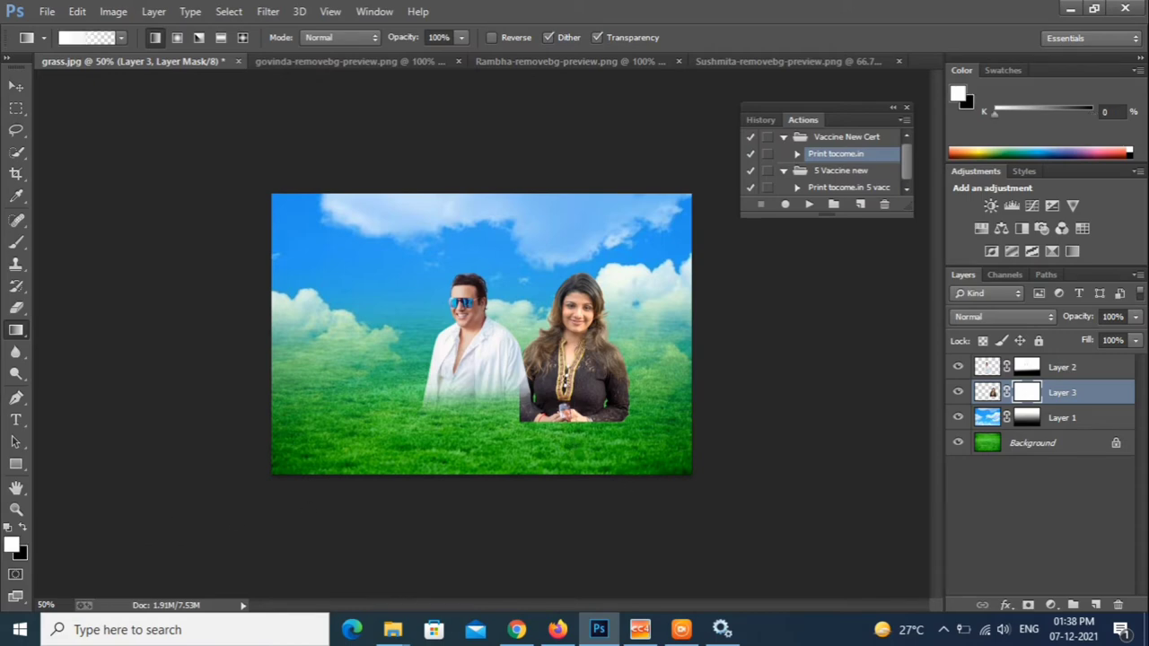
{"action": "key", "text": "x"}
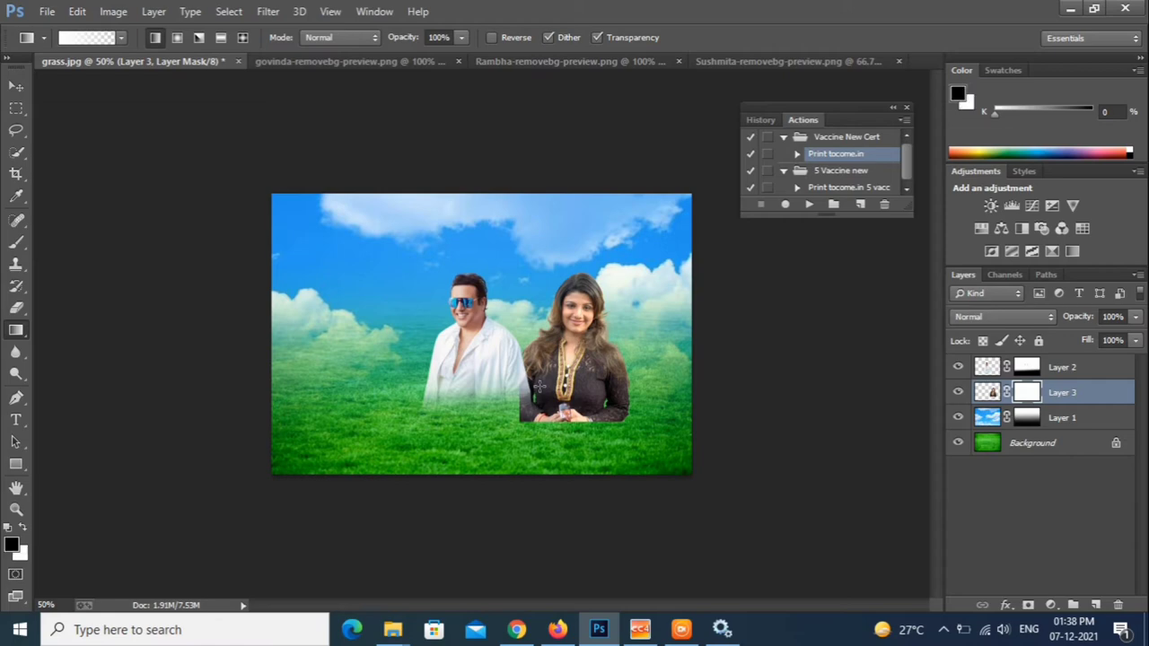
{"action": "left_click_drag", "start_coordinate": [577, 456], "coordinate": [576, 389]}
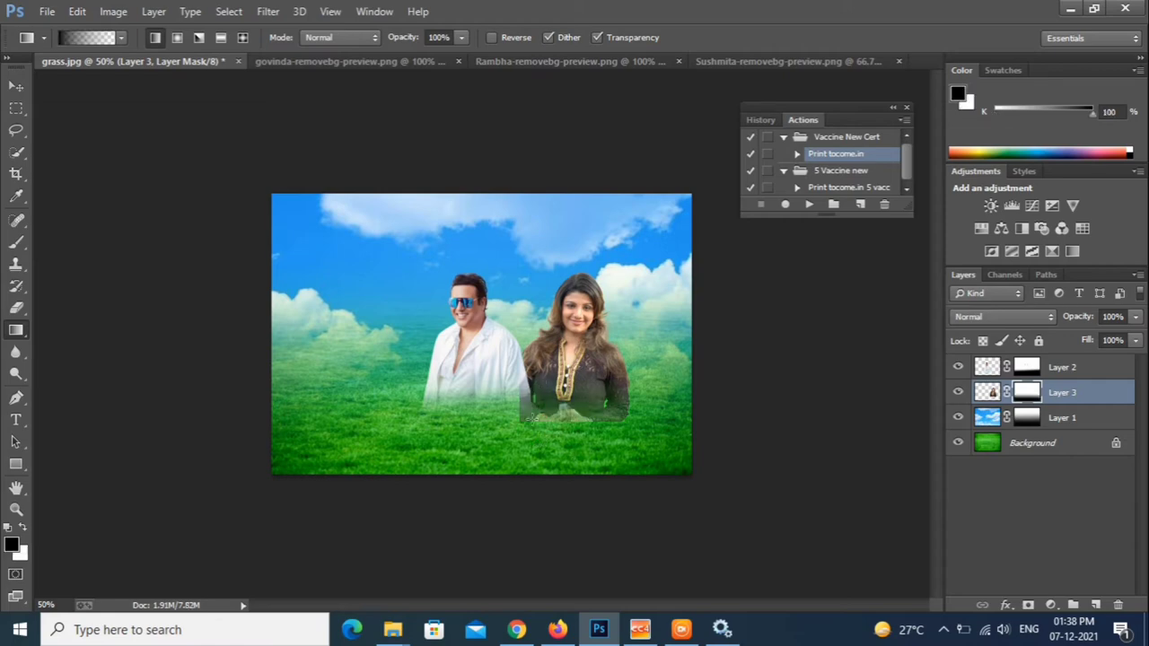
{"action": "left_click_drag", "start_coordinate": [531, 419], "coordinate": [525, 436]}
{"action": "left_click_drag", "start_coordinate": [523, 386], "coordinate": [523, 437]}
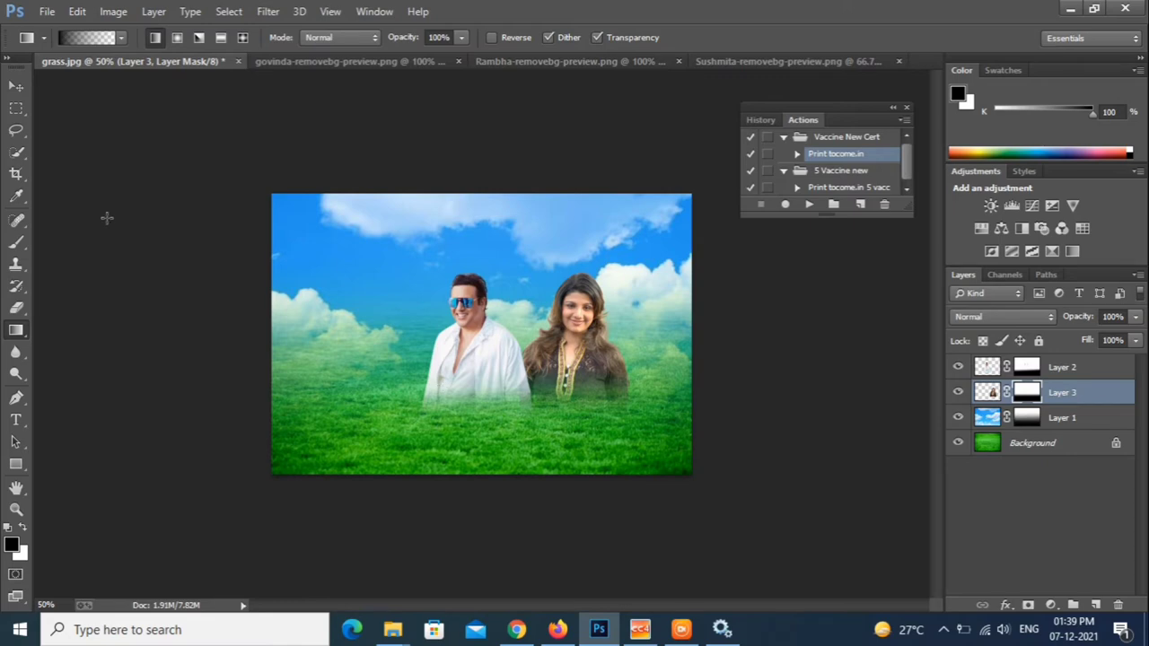
{"action": "left_click", "coordinate": [16, 86]}
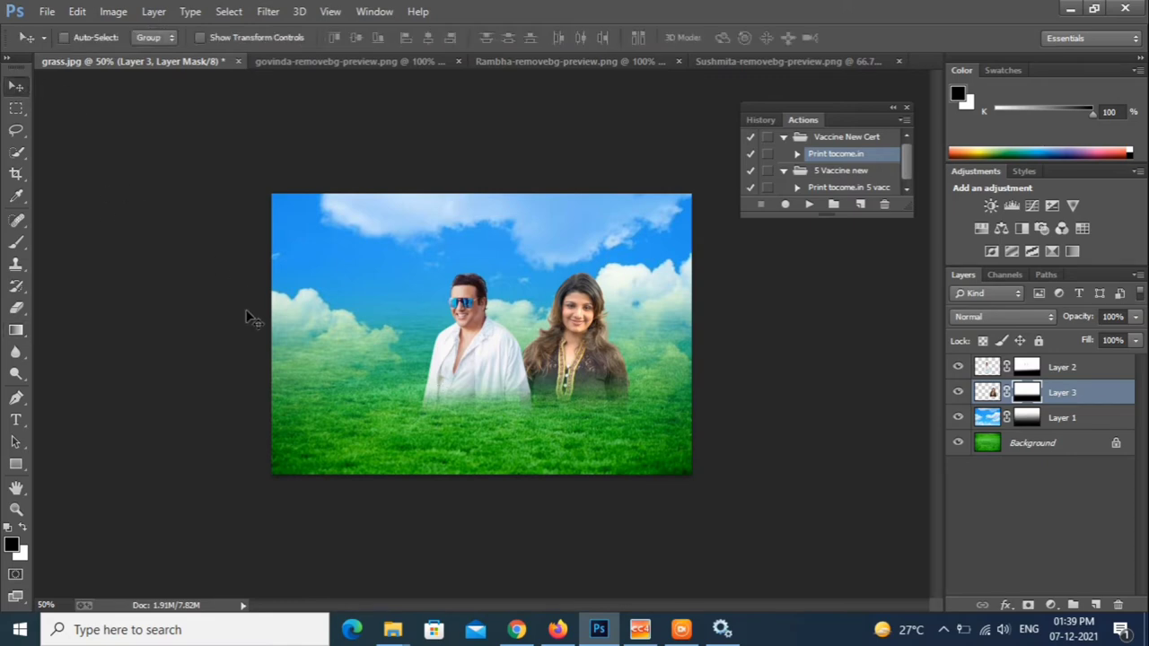
Step: Scale the man's Layer 2 to about 114% and nudge him slightly right toward the woman
{"action": "left_click", "coordinate": [1055, 371]}
{"action": "key", "text": "ctrl+t"}
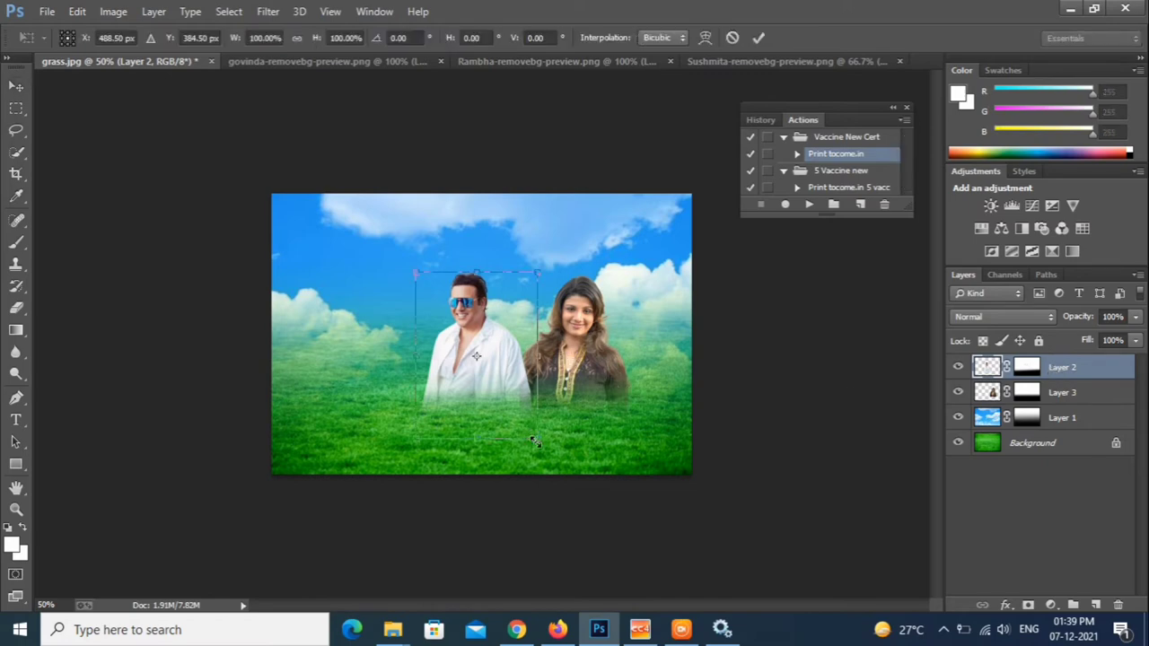
{"action": "left_click_drag", "start_coordinate": [537, 441], "coordinate": [541, 454]}
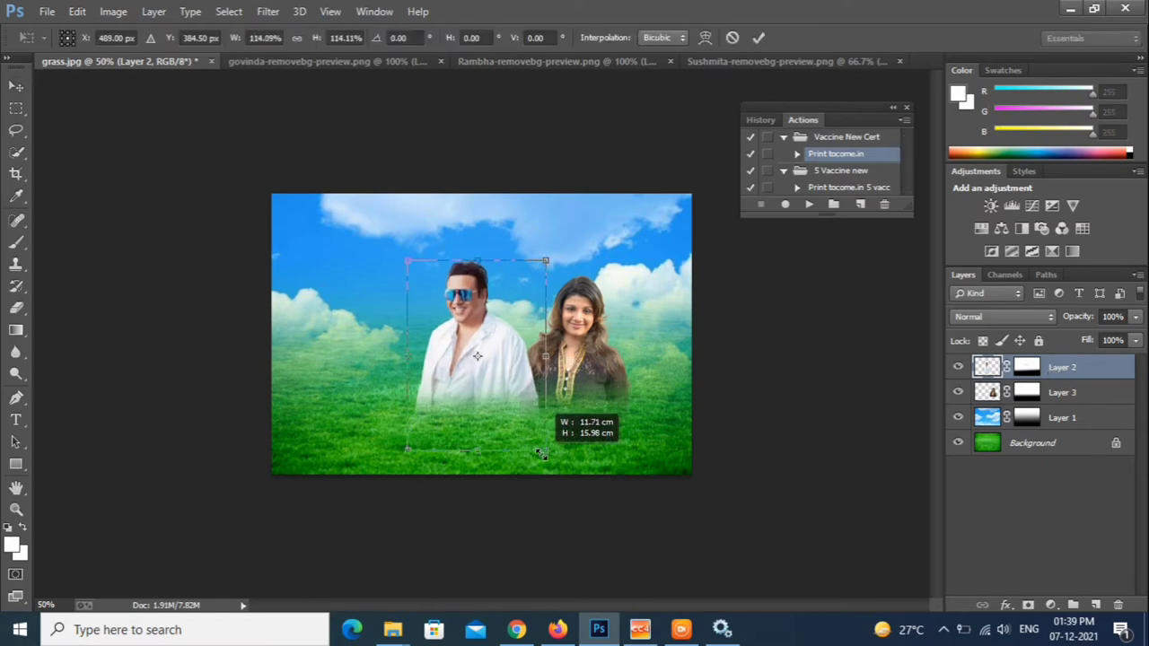
{"action": "key", "text": "Return"}
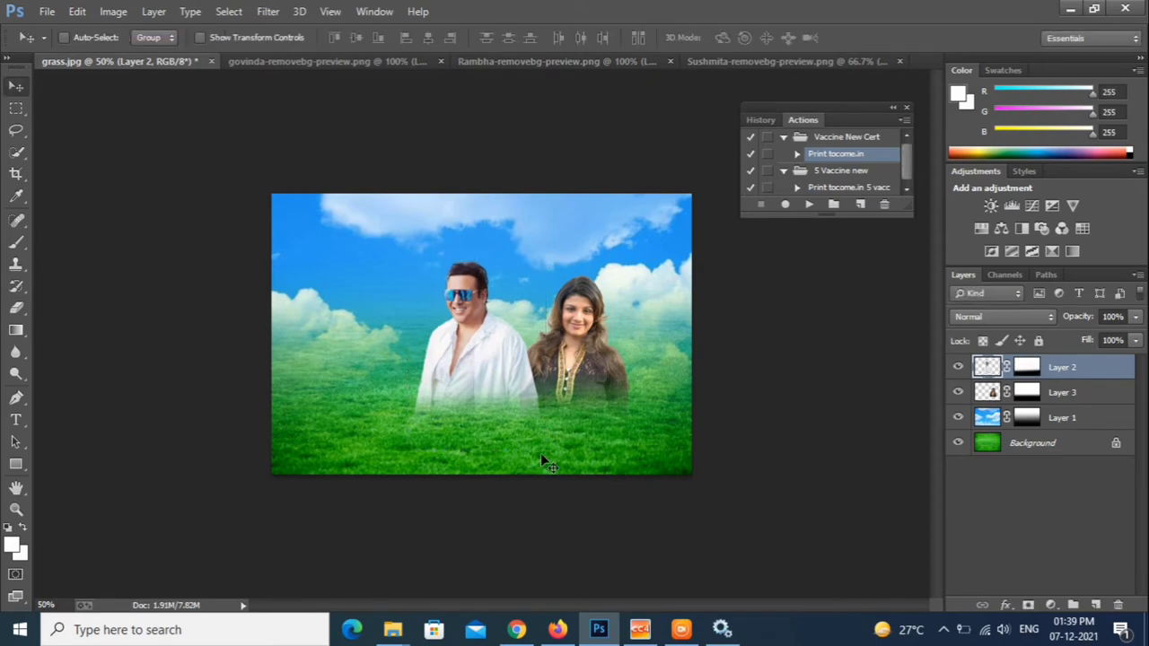
{"action": "key", "text": "Right"}
{"action": "key", "text": "Right"}
{"action": "key", "text": "Right"}
{"action": "key", "text": "Right"}
{"action": "key", "text": "Right"}
{"action": "key", "text": "Right"}
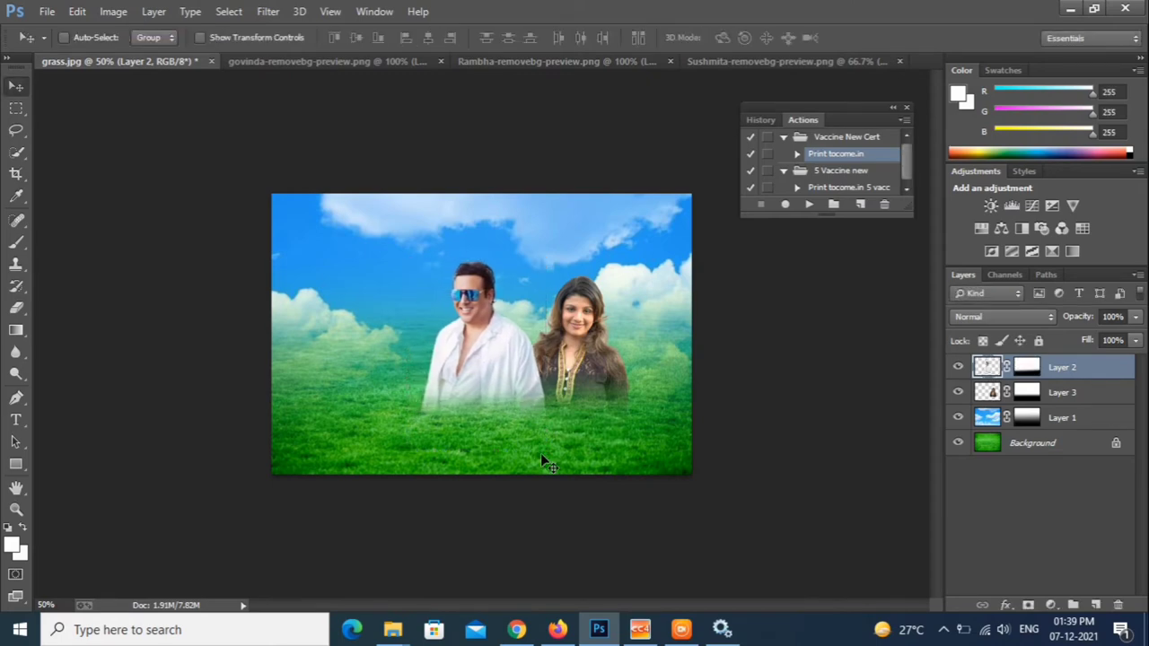
{"action": "key", "text": "Right"}
{"action": "key", "text": "Right"}
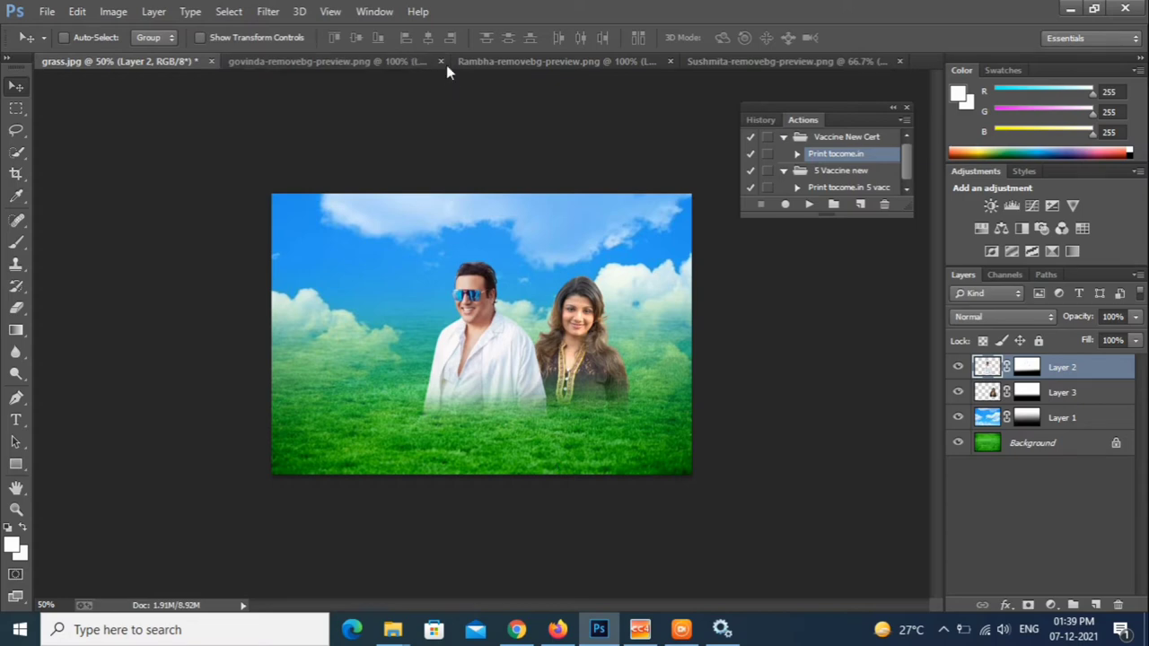
Step: Close the govinda and Rambha source images and drag the silver-dress woman into grass.jpg
{"action": "left_click", "coordinate": [441, 61]}
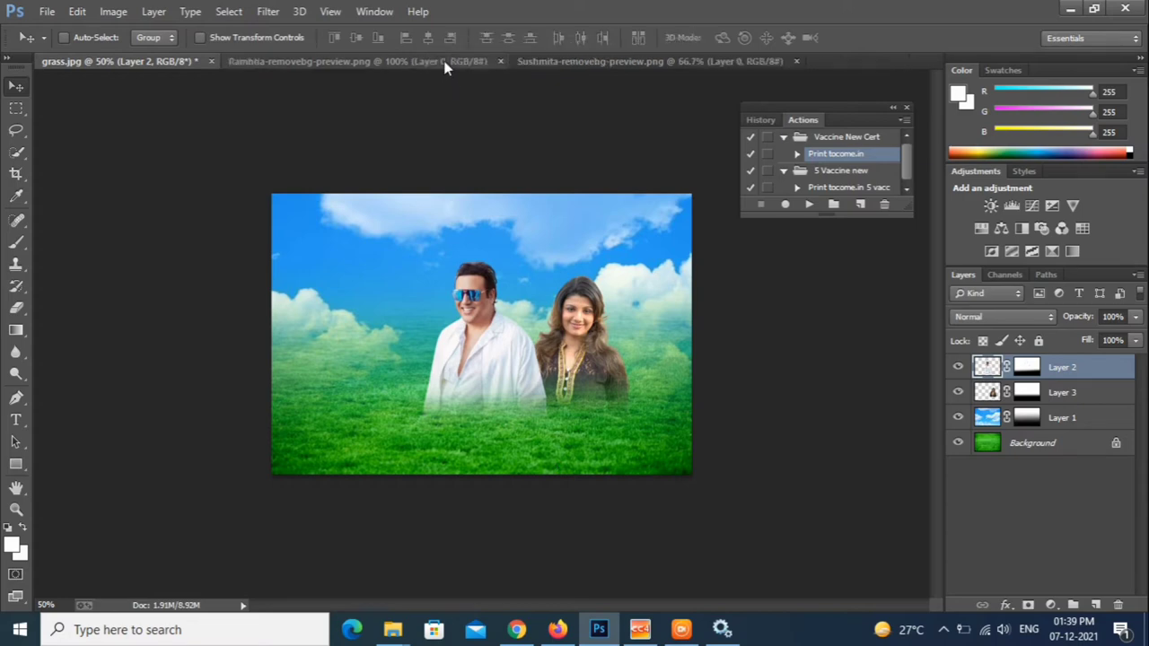
{"action": "left_click", "coordinate": [499, 60]}
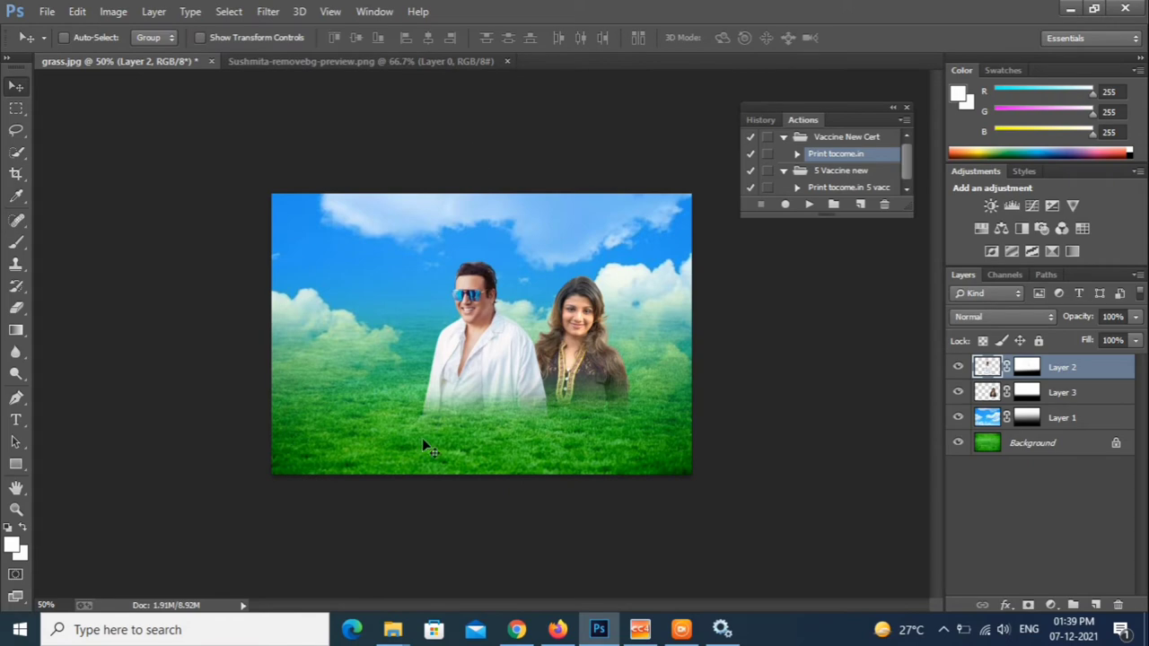
{"action": "left_click", "coordinate": [321, 62]}
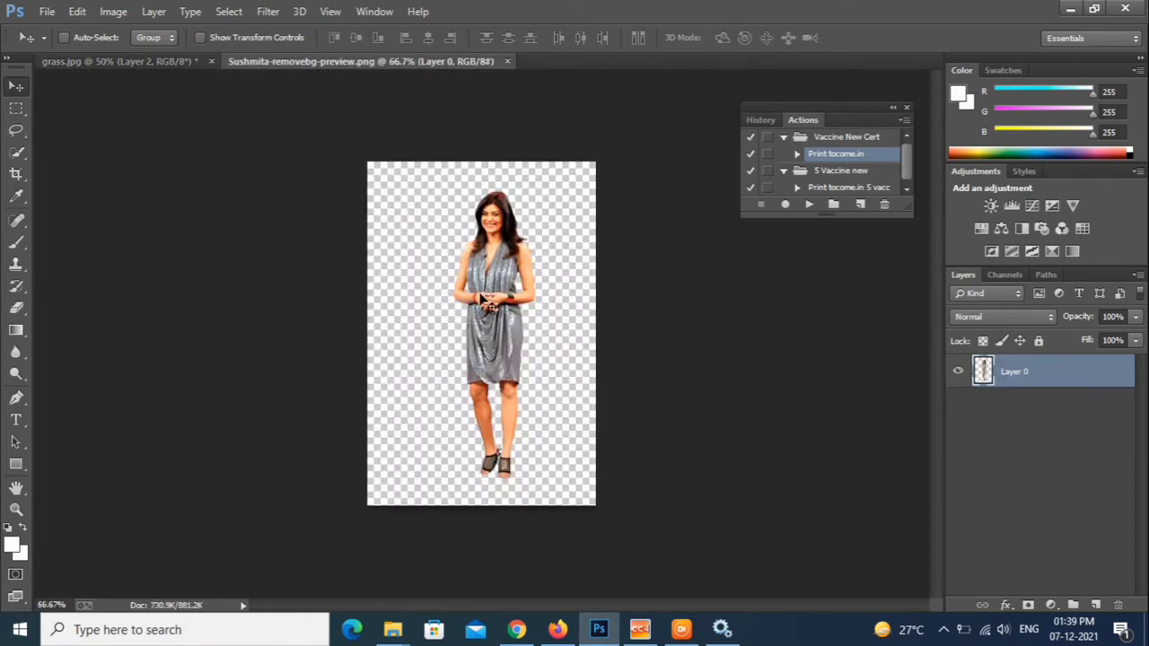
{"action": "left_click_drag", "start_coordinate": [488, 300], "coordinate": [217, 160]}
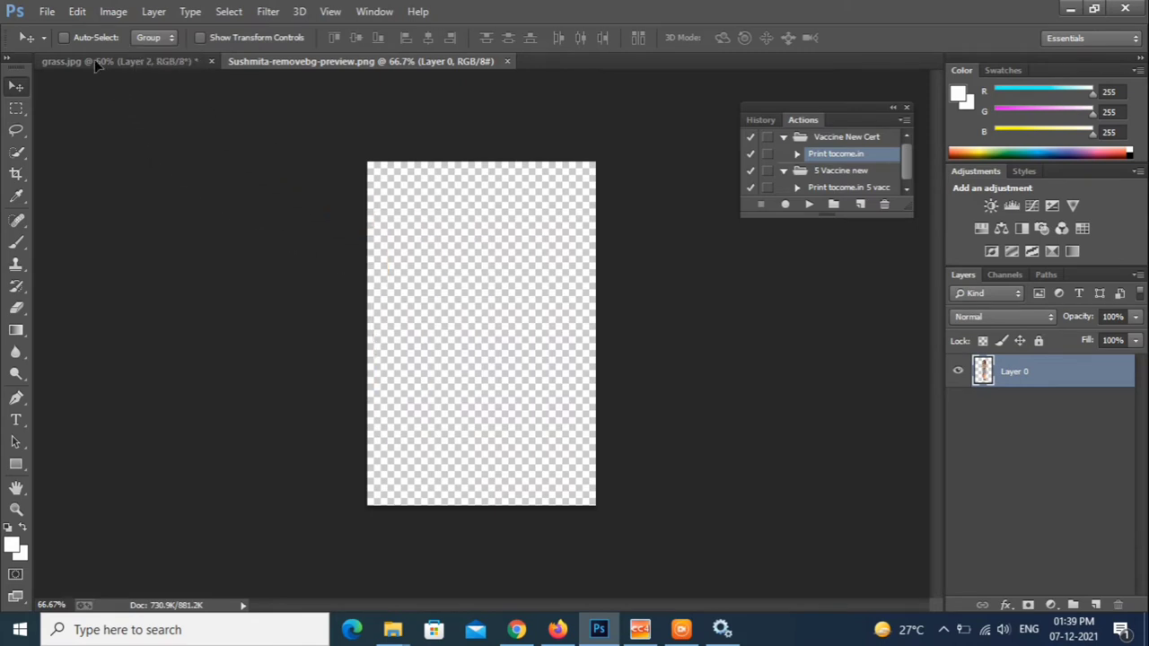
{"action": "mouse_move", "coordinate": [217, 160]}
{"action": "left_mouse_down"}
{"action": "mouse_move", "coordinate": [431, 315]}
{"action": "mouse_move", "coordinate": [396, 341]}
{"action": "left_mouse_up"}
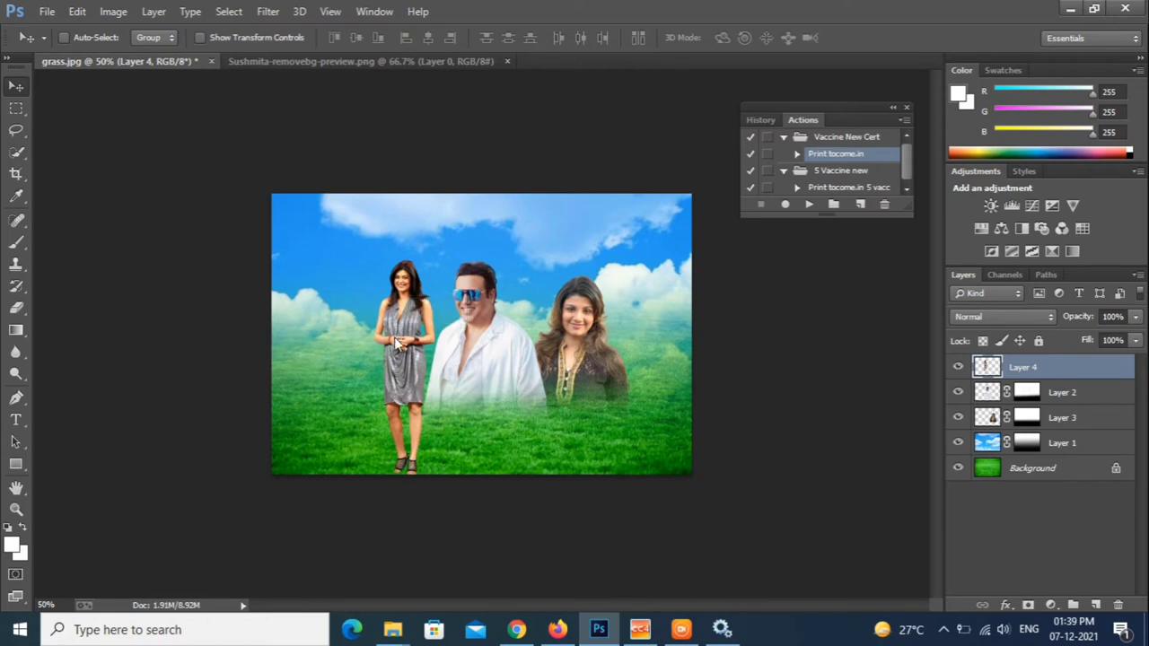
Step: Scale the silver-dress woman to about 192% and position her left of the man in the grass
{"action": "key", "text": "ctrl+t"}
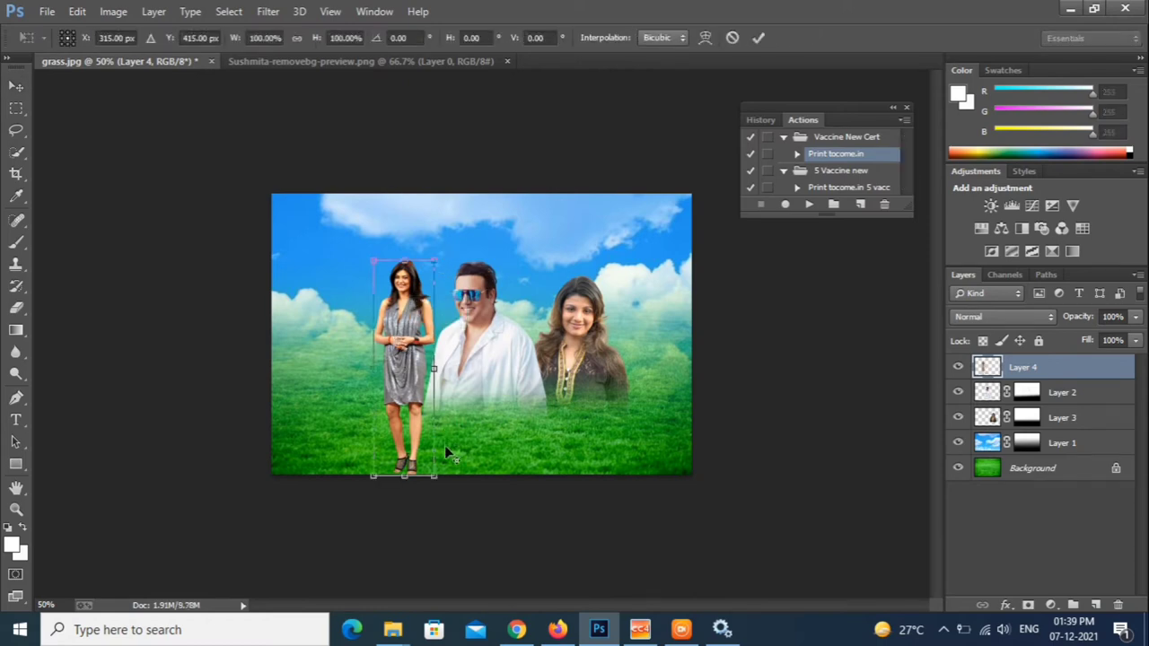
{"action": "left_click_drag", "start_coordinate": [434, 255], "coordinate": [573, 186]}
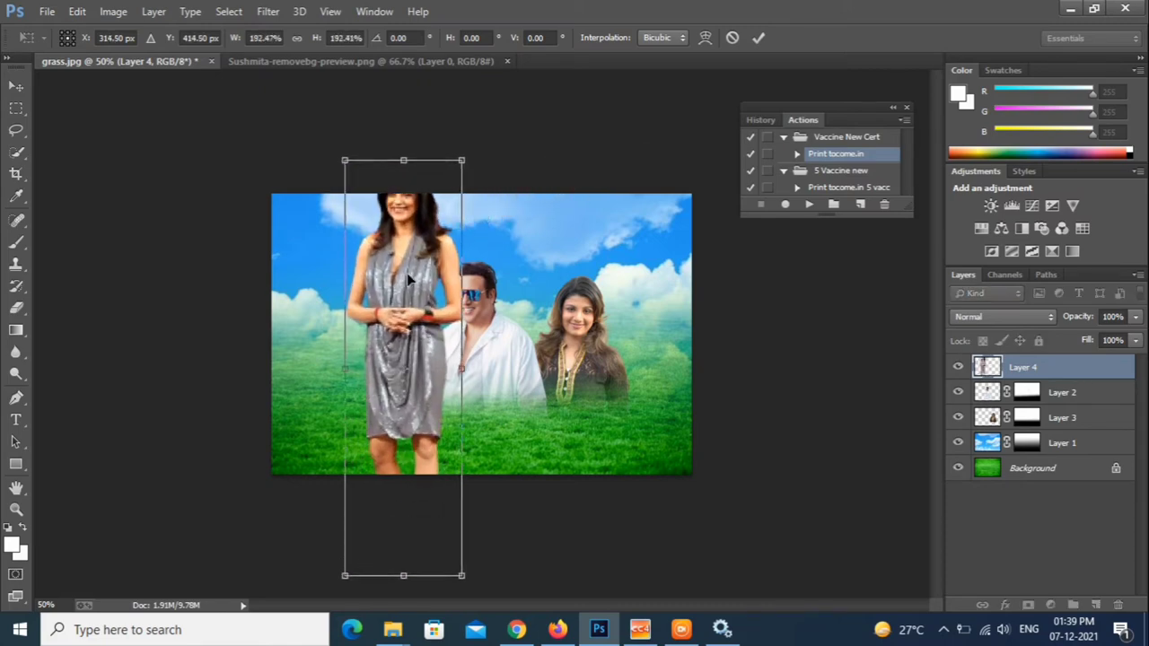
{"action": "left_click_drag", "start_coordinate": [400, 262], "coordinate": [405, 373]}
{"action": "key", "text": "Return"}
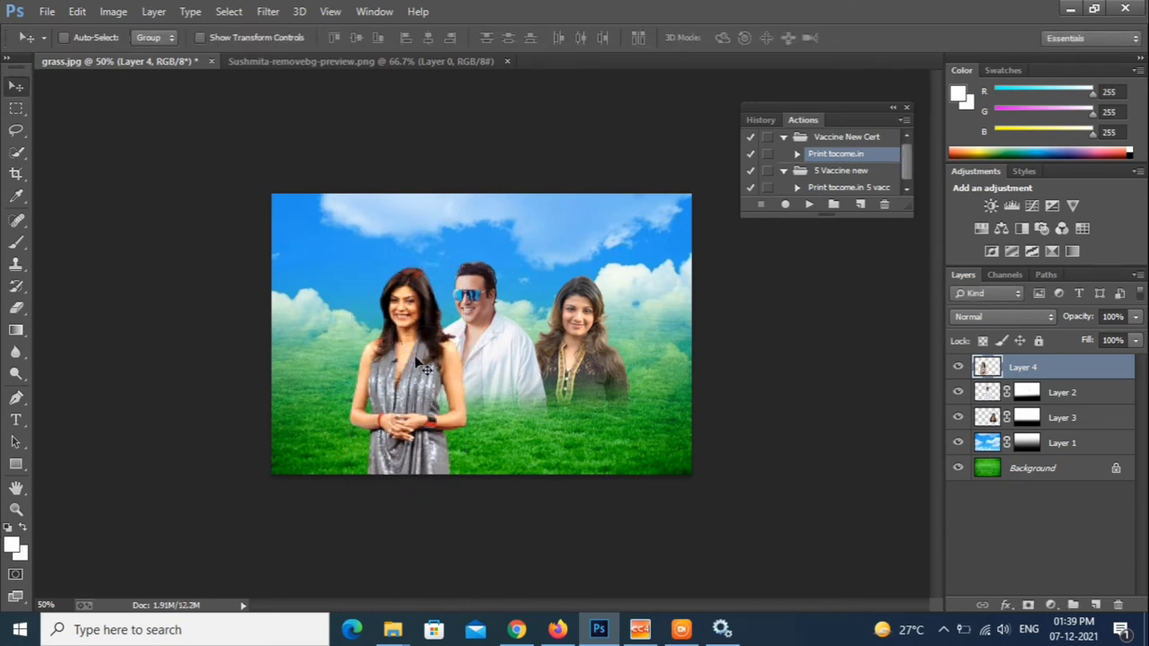
{"action": "key", "text": "Left"}
{"action": "key", "text": "Left"}
{"action": "key", "text": "Left"}
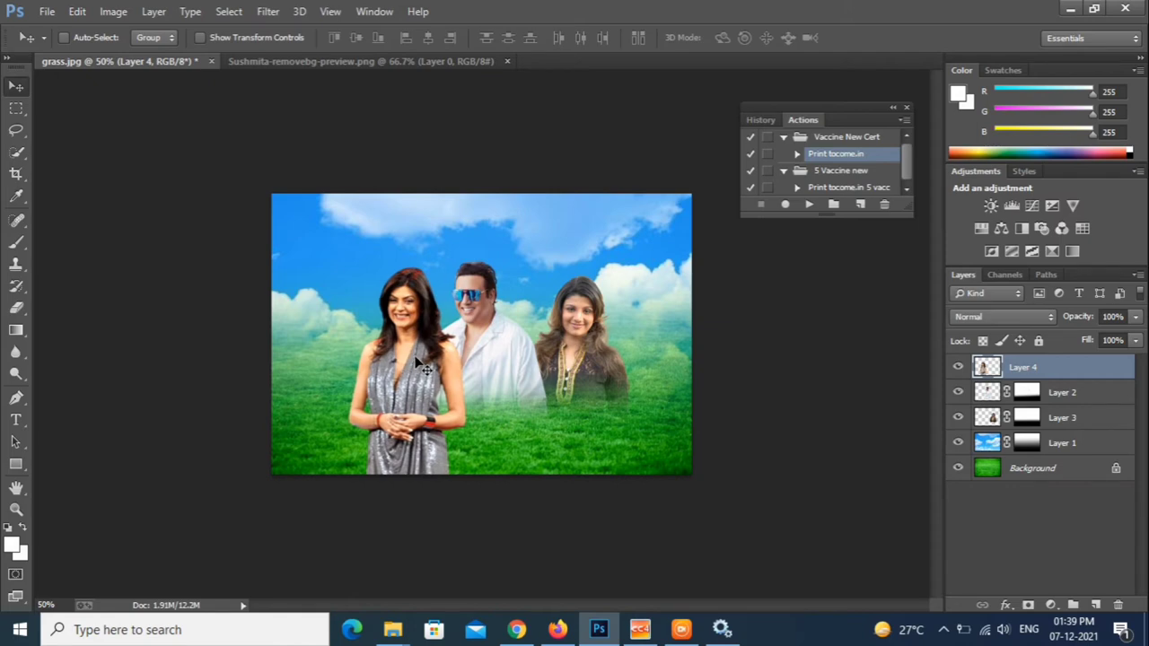
{"action": "key", "text": "Left"}
{"action": "key", "text": "Left"}
{"action": "key", "text": "Left"}
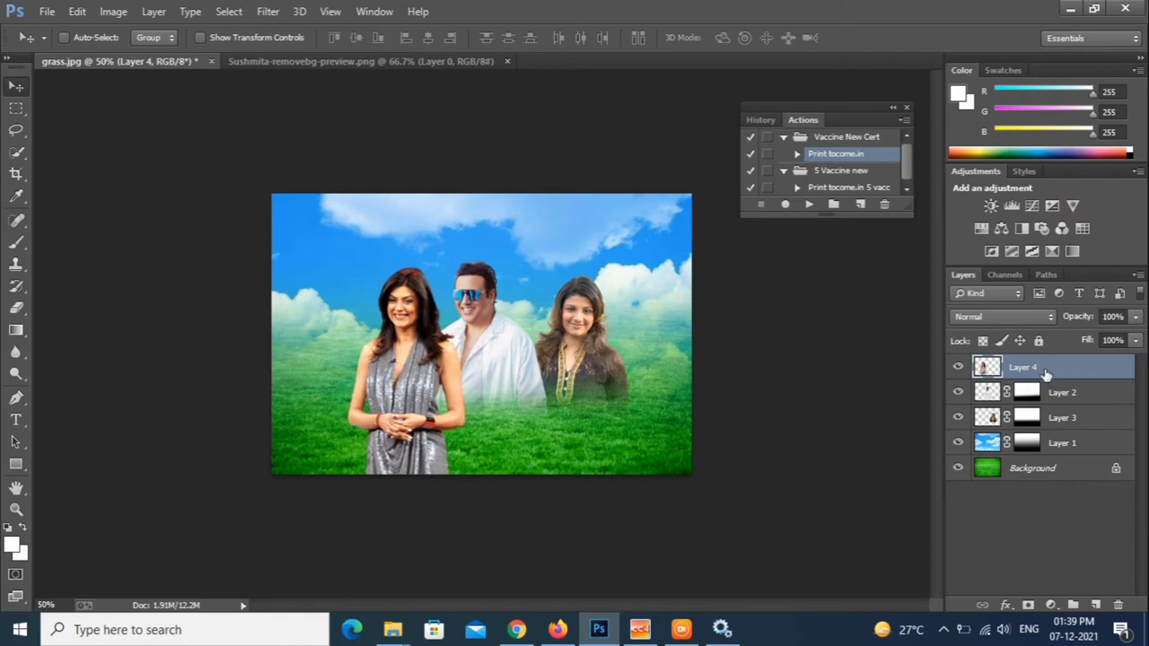
Step: Move the silver-dress woman's Layer 4 below Layer 2 and give it a layer mask
{"action": "left_click_drag", "start_coordinate": [1045, 373], "coordinate": [1044, 404]}
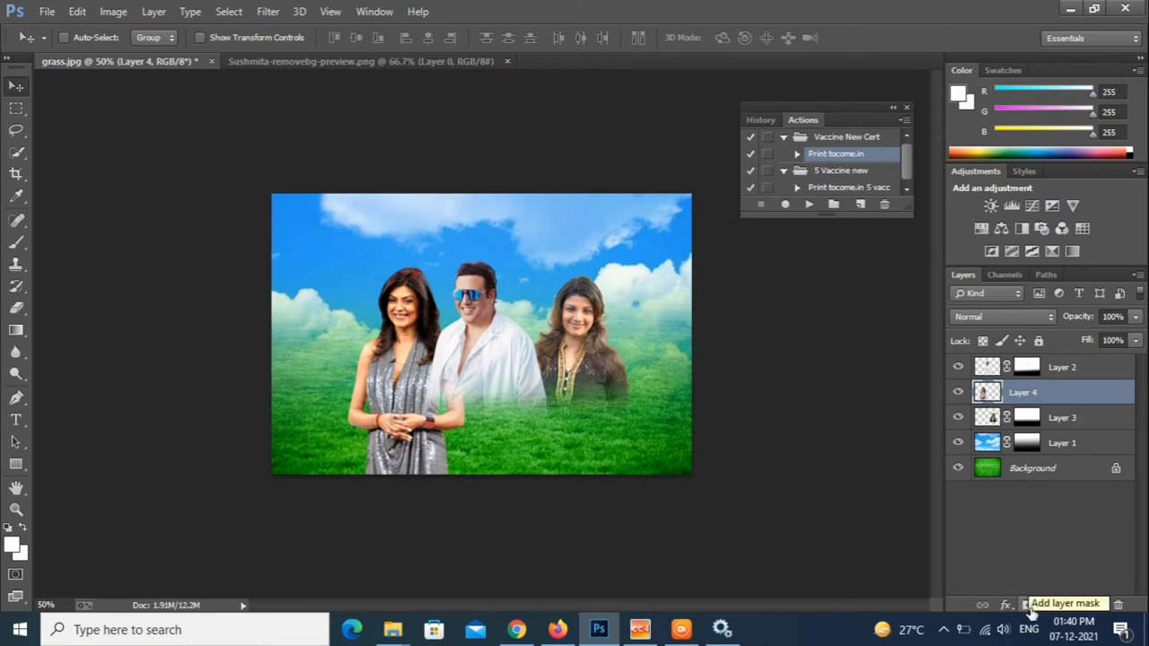
{"action": "left_click", "coordinate": [1027, 606]}
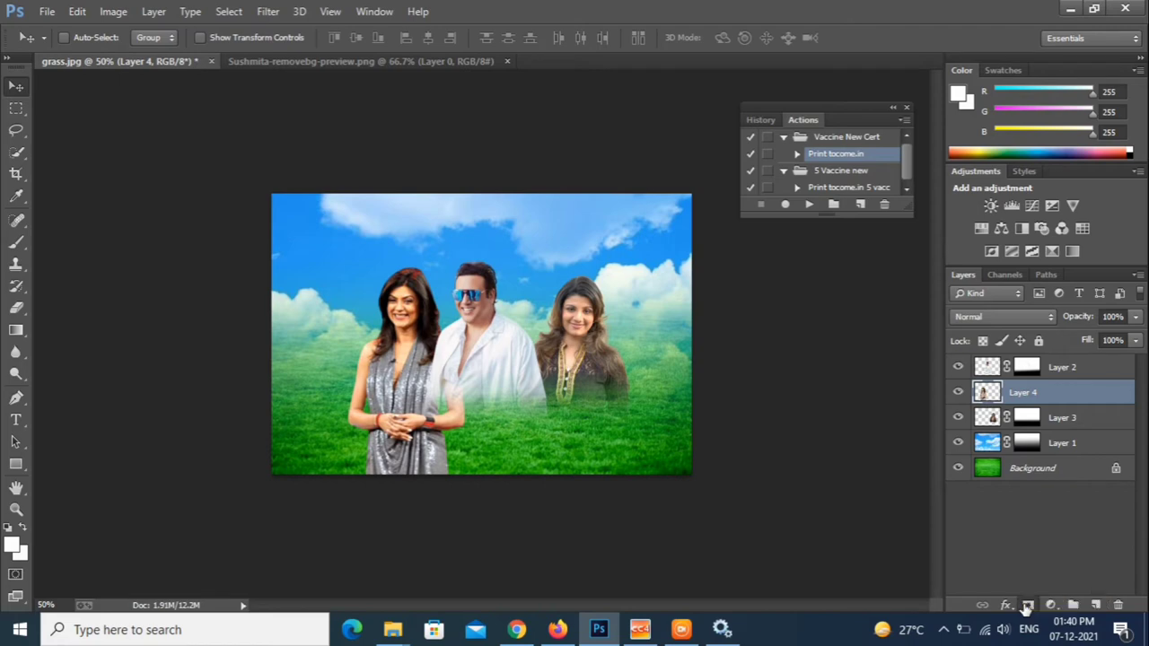
{"action": "left_click", "coordinate": [17, 331]}
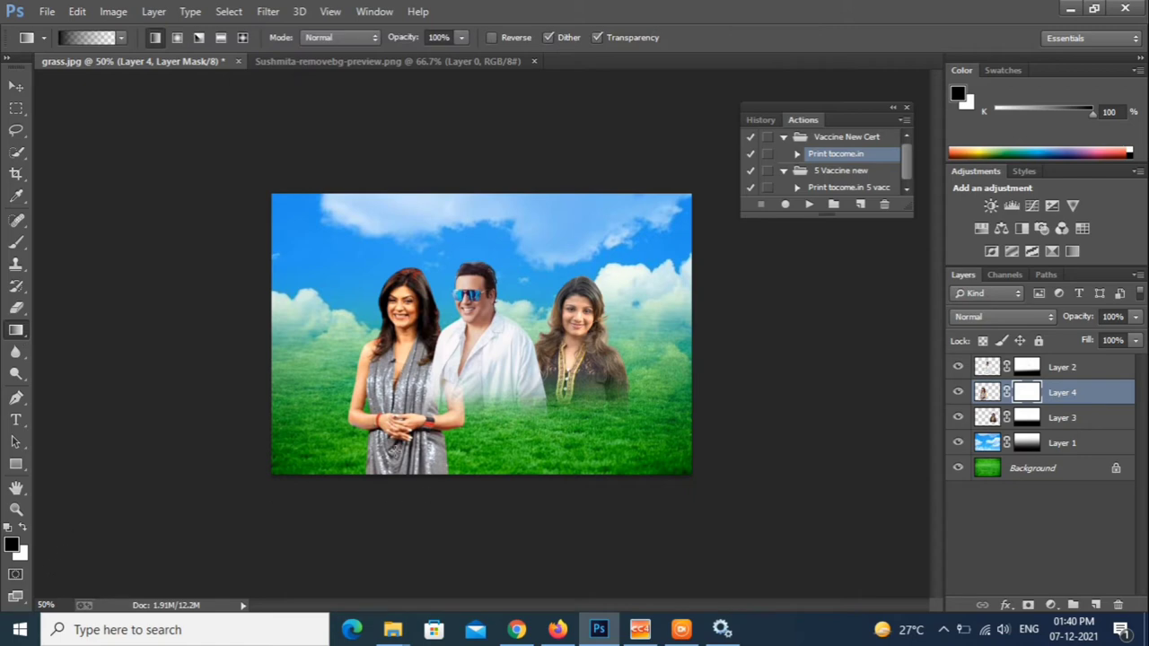
Step: Fade her lower body into the grass with upward black-to-white gradients, close the Sushmita image, zoom 100%
{"action": "left_click_drag", "start_coordinate": [402, 492], "coordinate": [401, 360]}
{"action": "left_click_drag", "start_coordinate": [402, 476], "coordinate": [401, 394]}
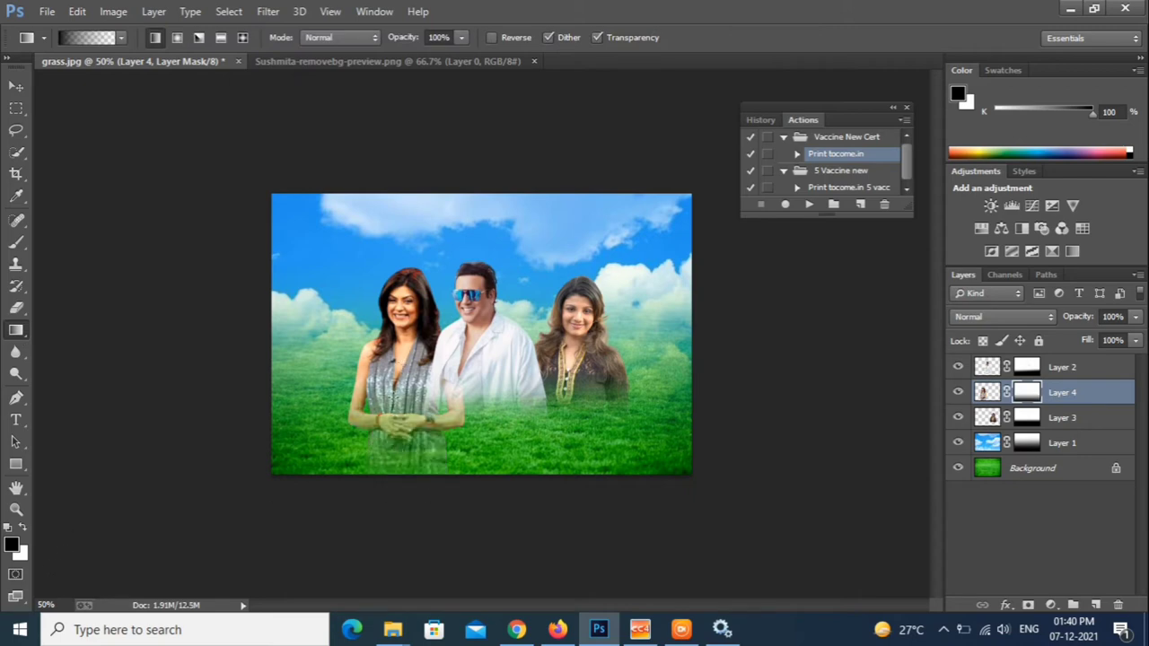
{"action": "left_click_drag", "start_coordinate": [359, 440], "coordinate": [359, 395]}
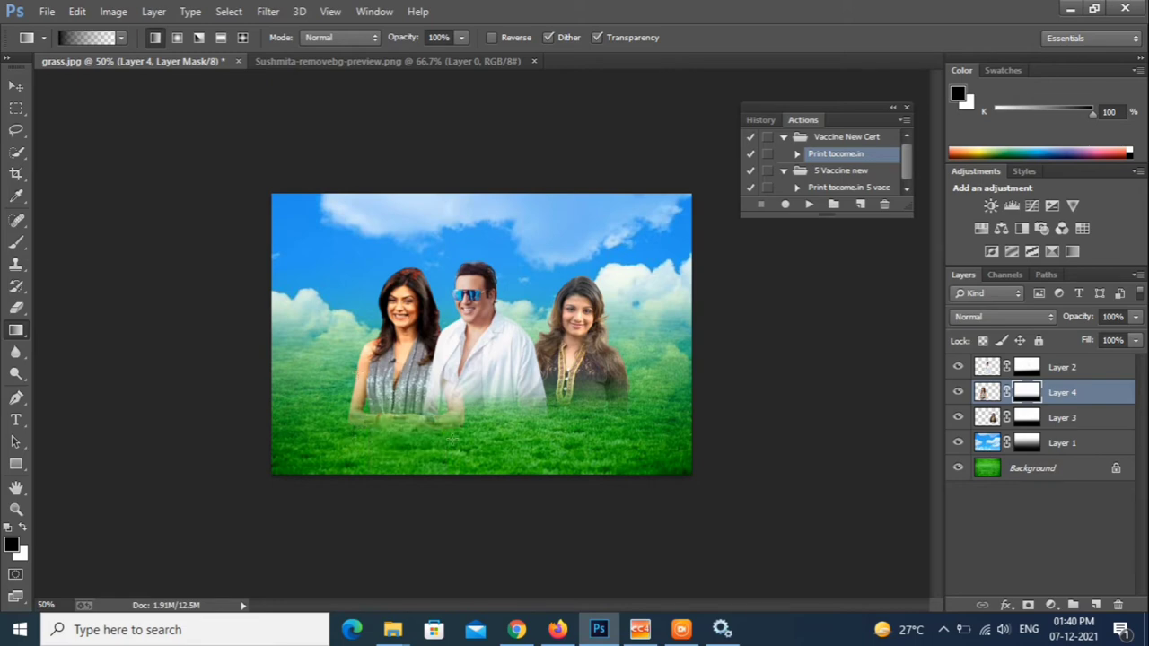
{"action": "left_click_drag", "start_coordinate": [452, 441], "coordinate": [453, 395]}
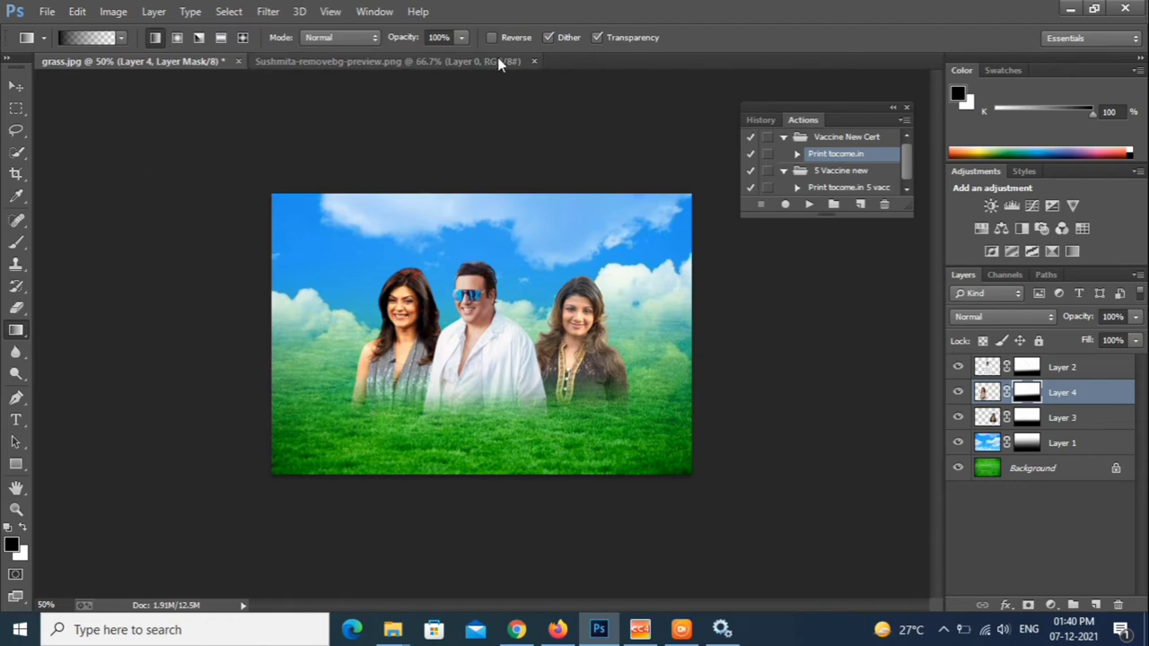
{"action": "left_click", "coordinate": [534, 61]}
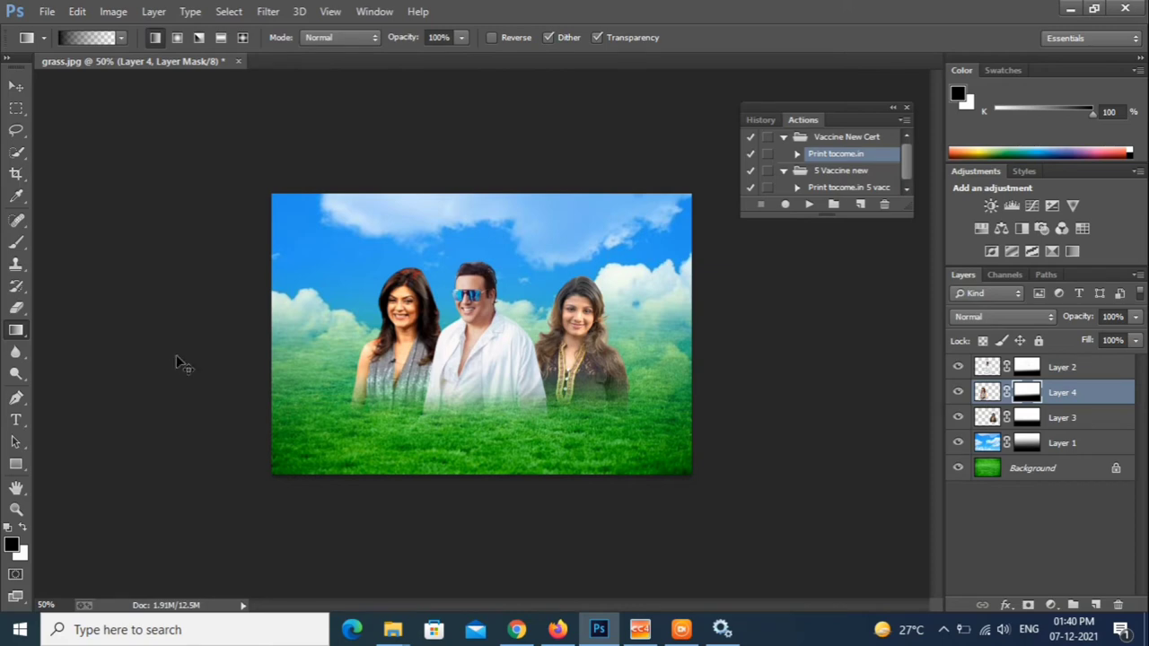
{"action": "key", "text": "ctrl+plus"}
{"action": "key", "text": "ctrl+plus"}
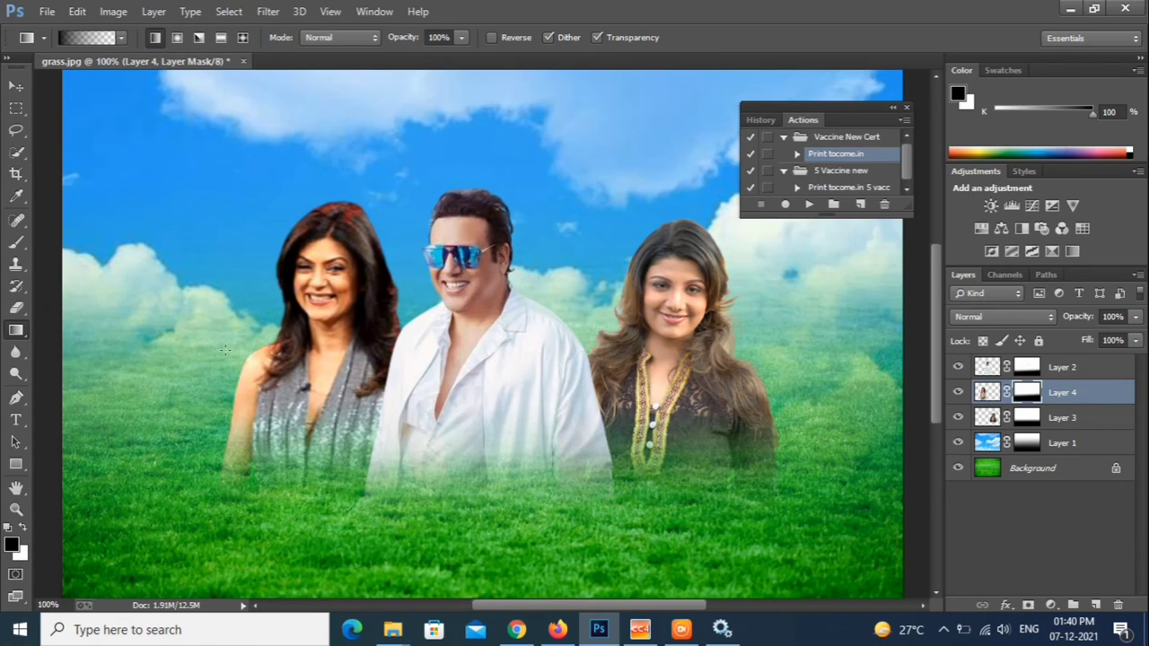
Step: Nudge the Layer 4 woman right and the Layer 3 woman left, closer to the man
{"action": "scroll", "coordinate": [144, 368], "scroll_direction": "up", "scroll_amount": 3}
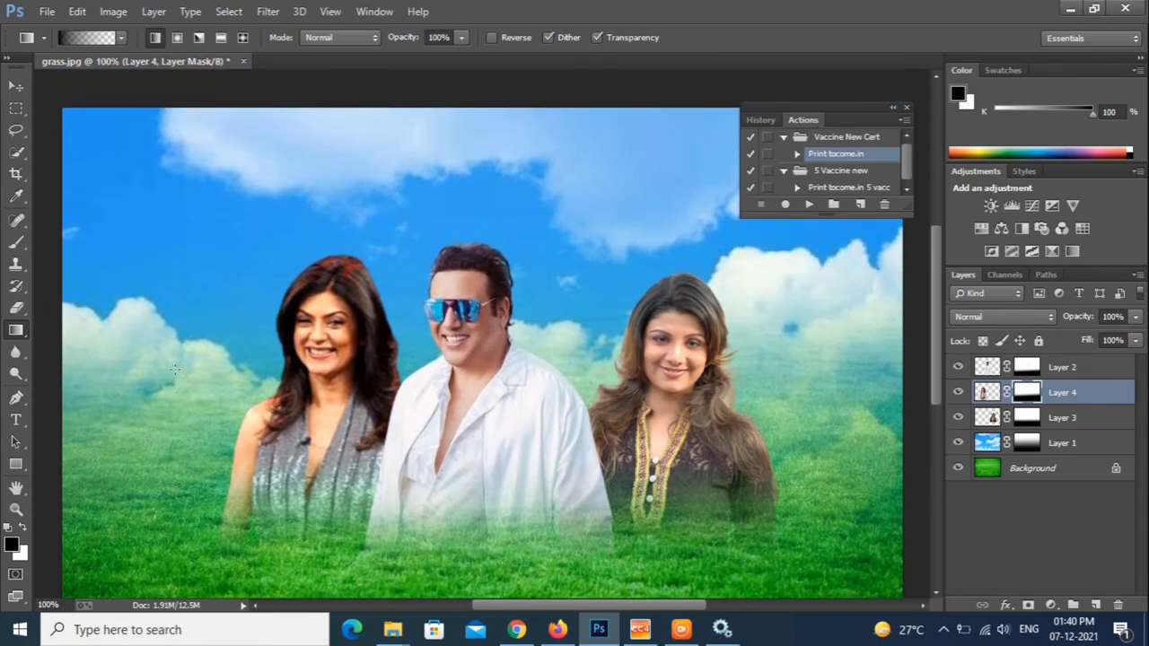
{"action": "scroll", "coordinate": [175, 369], "scroll_direction": "down", "scroll_amount": 3}
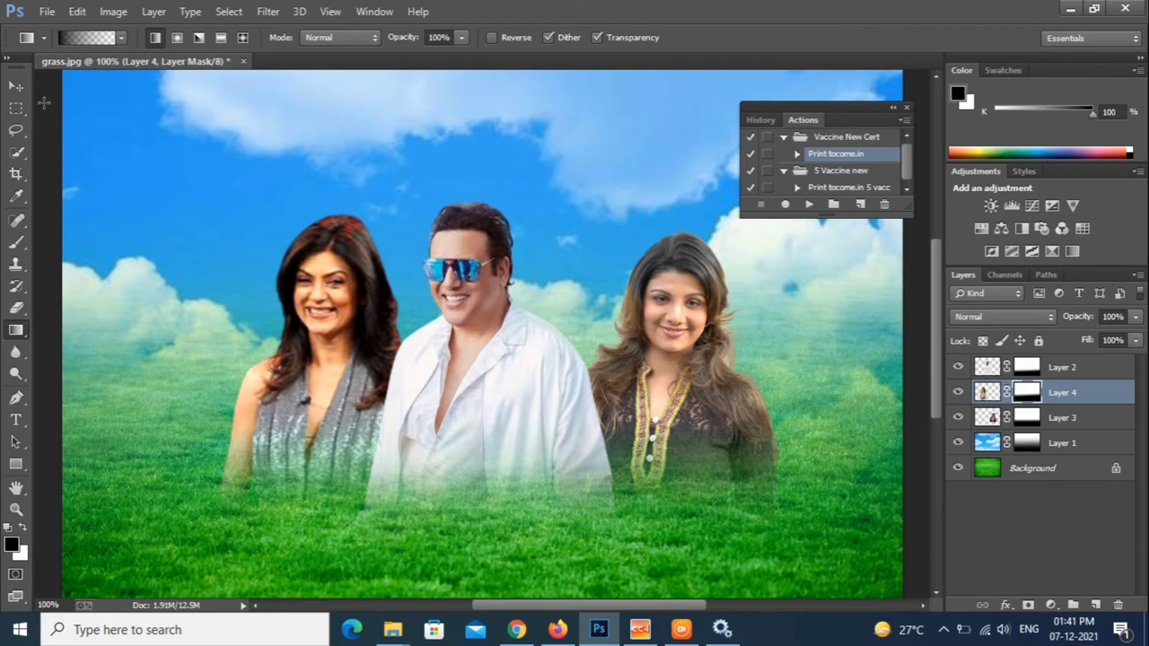
{"action": "left_click", "coordinate": [17, 85]}
{"action": "left_click_drag", "start_coordinate": [314, 359], "coordinate": [333, 360]}
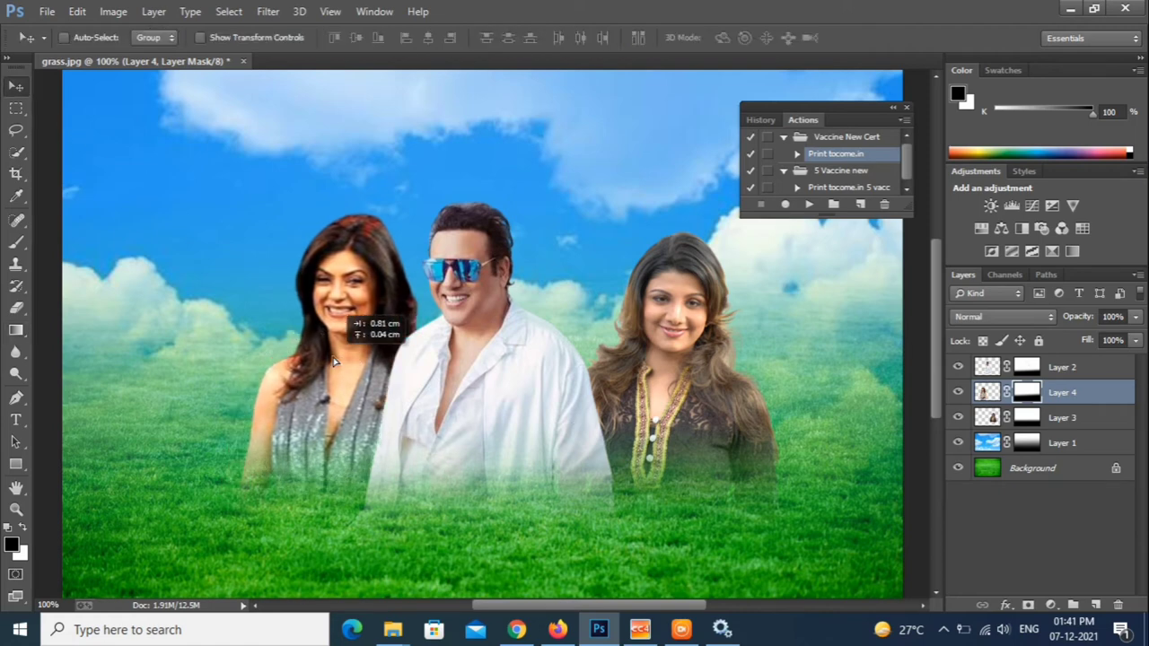
{"action": "left_click", "coordinate": [1063, 417]}
{"action": "left_click_drag", "start_coordinate": [675, 350], "coordinate": [652, 349]}
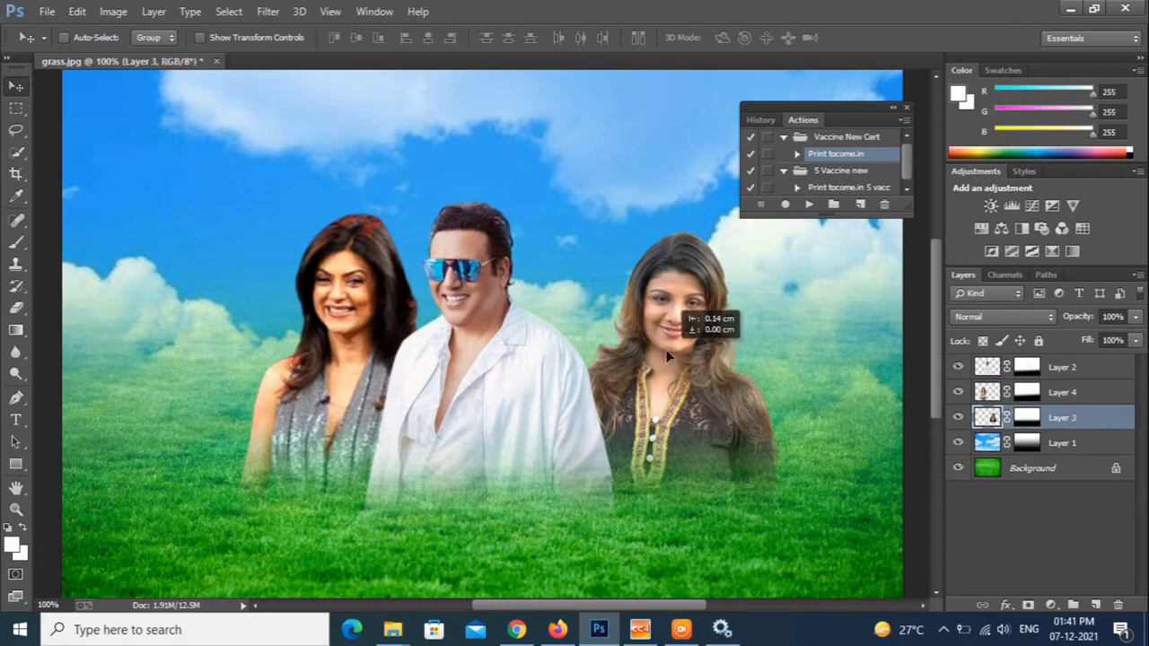
{"action": "left_click", "coordinate": [1060, 450]}
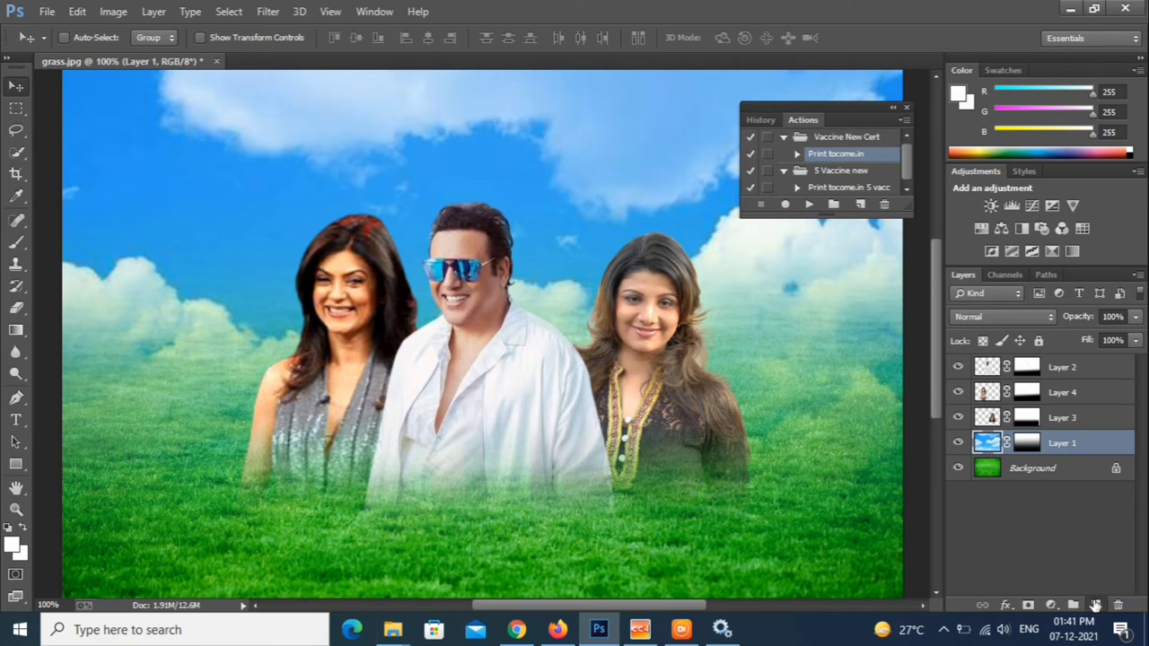
Step: Add Layer 5 and set up a white brush at 100% opacity and flow, size 150
{"action": "left_click", "coordinate": [1095, 605]}
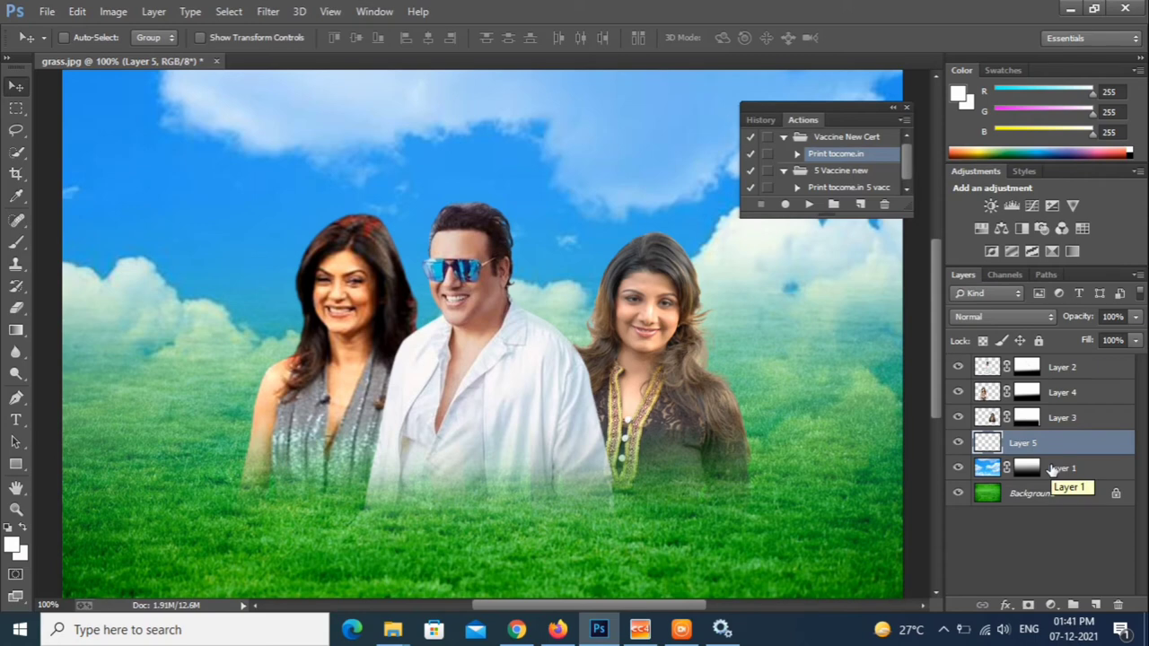
{"action": "left_click", "coordinate": [17, 243]}
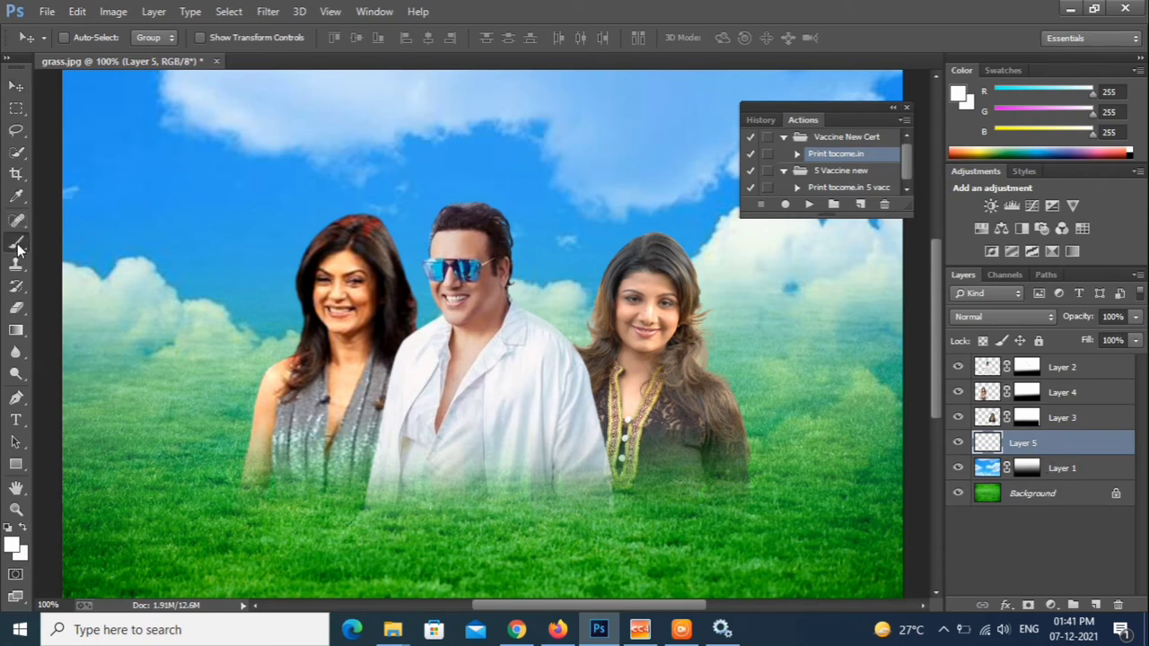
{"action": "left_click", "coordinate": [72, 241]}
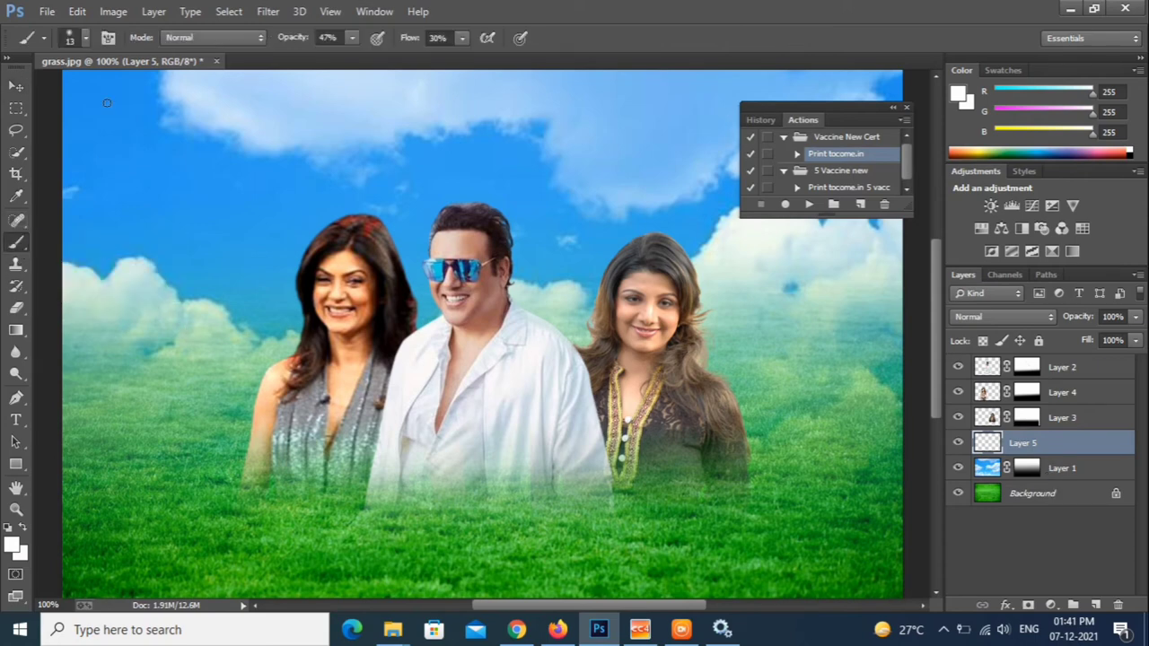
{"action": "left_click", "coordinate": [353, 38]}
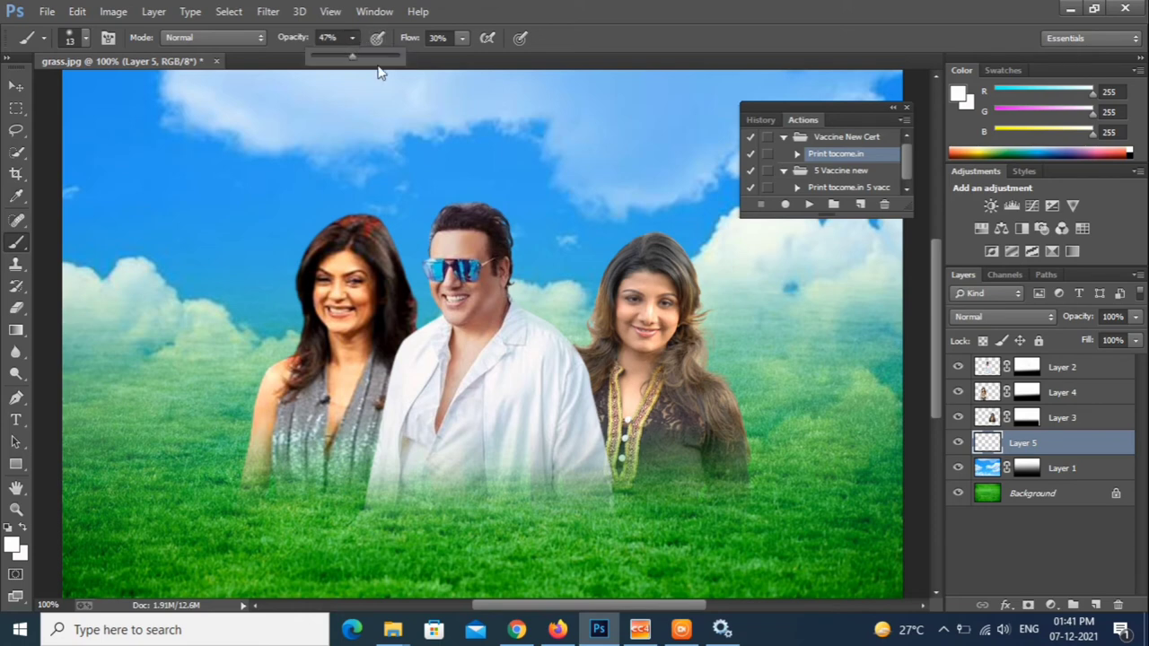
{"action": "left_click_drag", "start_coordinate": [381, 56], "coordinate": [536, 61]}
{"action": "left_click", "coordinate": [461, 38]}
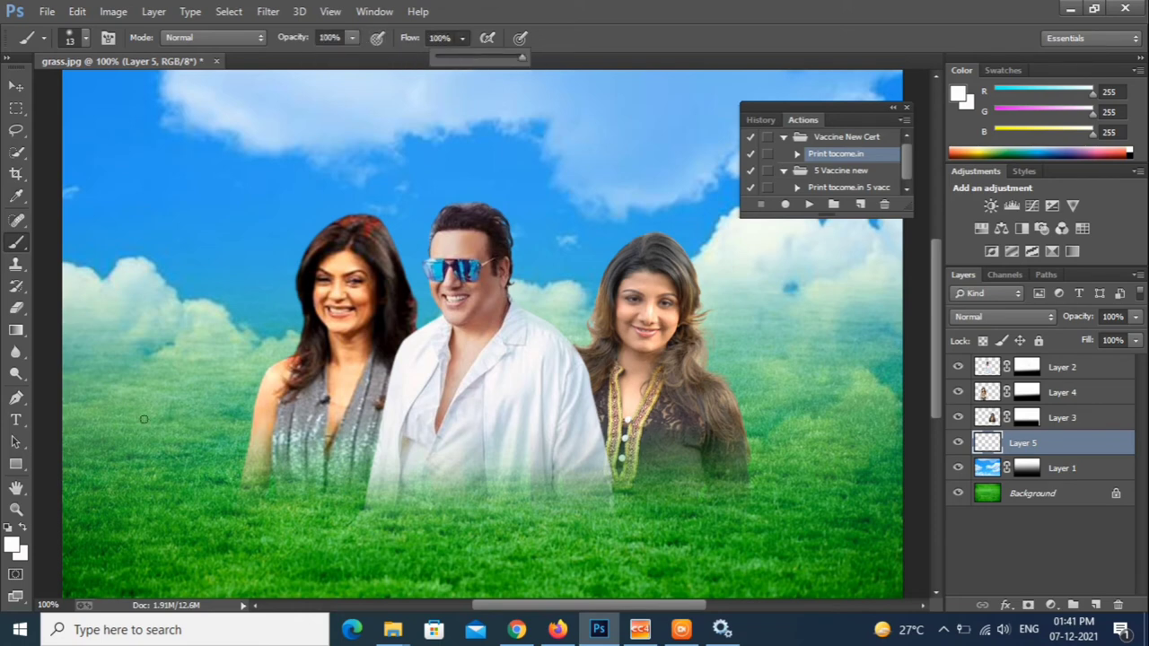
{"action": "key", "text": "x"}
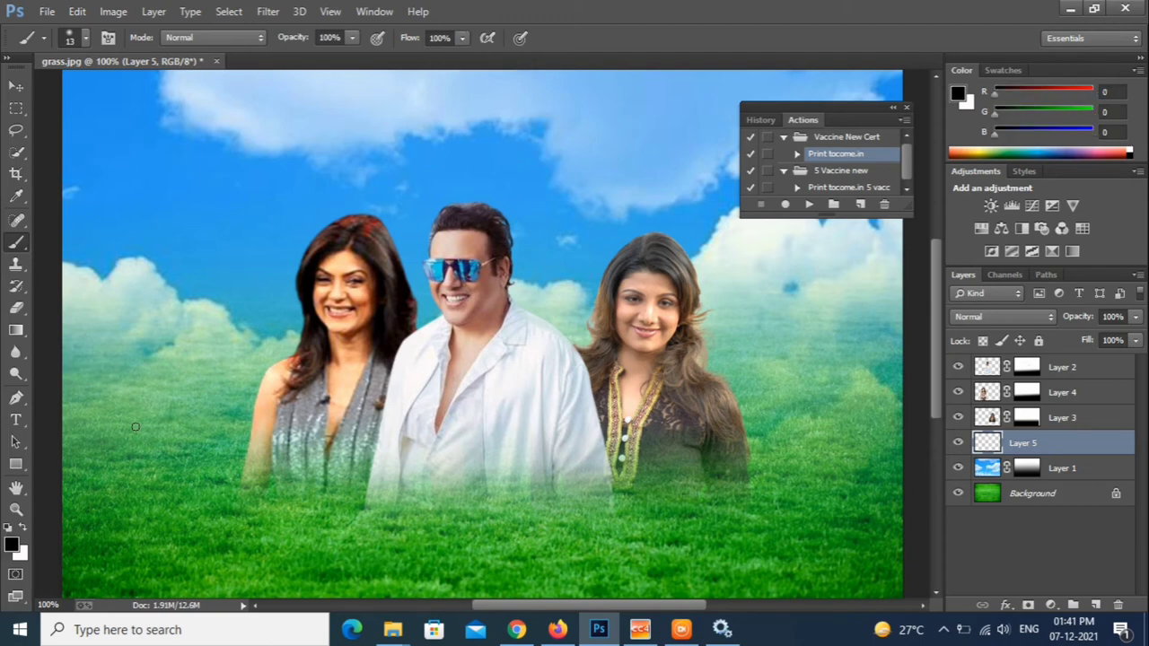
{"action": "key", "text": "x"}
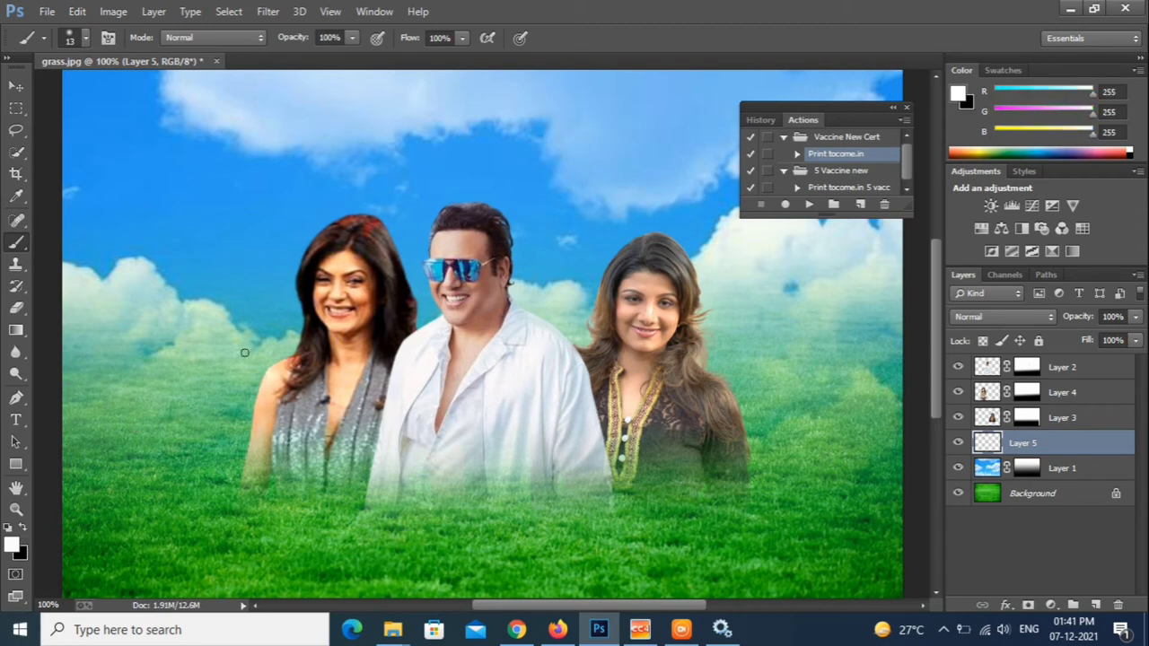
{"action": "key", "text": "bracketright"}
{"action": "key", "text": "bracketright"}
{"action": "key", "text": "bracketright"}
{"action": "key", "text": "bracketright"}
{"action": "key", "text": "bracketright"}
{"action": "key", "text": "bracketright"}
Step: Build up a white glow in the upper-left sky and drag it behind the man's head
{"action": "left_click", "coordinate": [197, 225]}
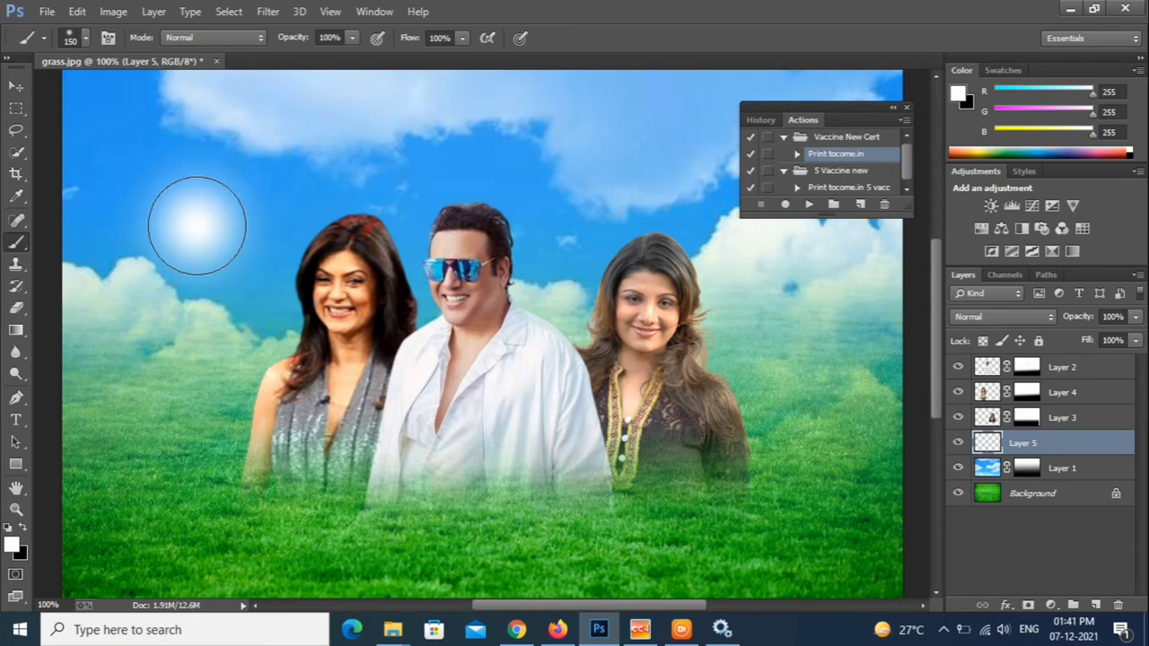
{"action": "left_click", "coordinate": [198, 225]}
{"action": "left_click", "coordinate": [198, 225]}
{"action": "left_click", "coordinate": [197, 226]}
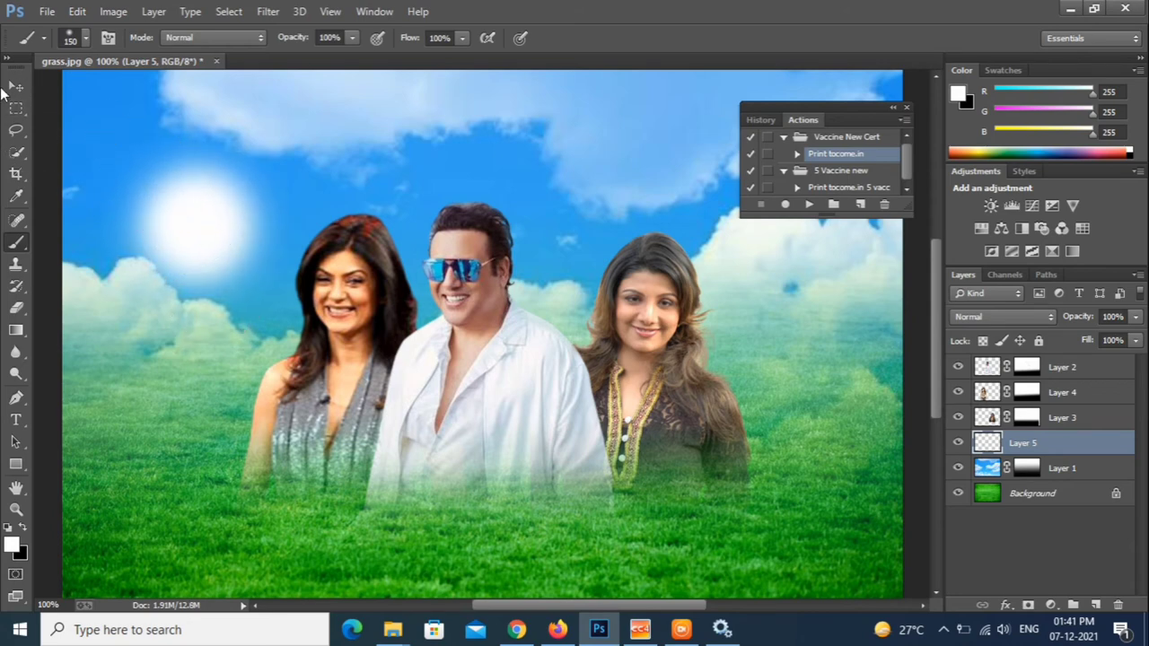
{"action": "left_click", "coordinate": [17, 87]}
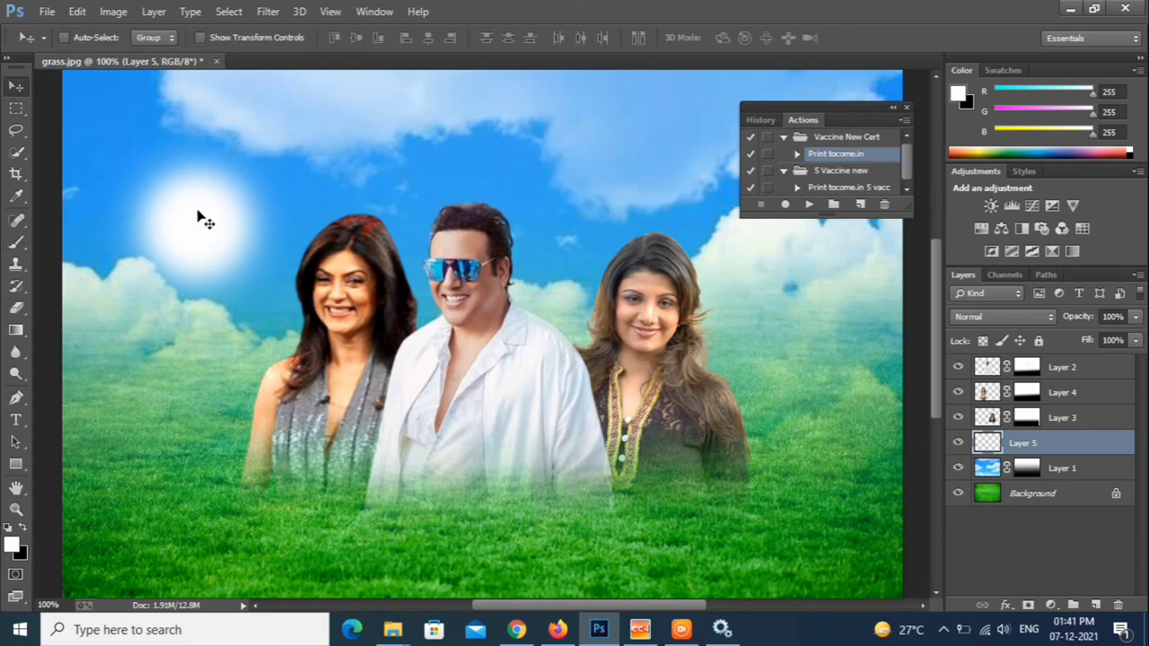
{"action": "mouse_move", "coordinate": [199, 216]}
{"action": "left_mouse_down"}
{"action": "mouse_move", "coordinate": [475, 235]}
{"action": "mouse_move", "coordinate": [474, 308]}
{"action": "mouse_move", "coordinate": [455, 201]}
{"action": "left_mouse_up"}
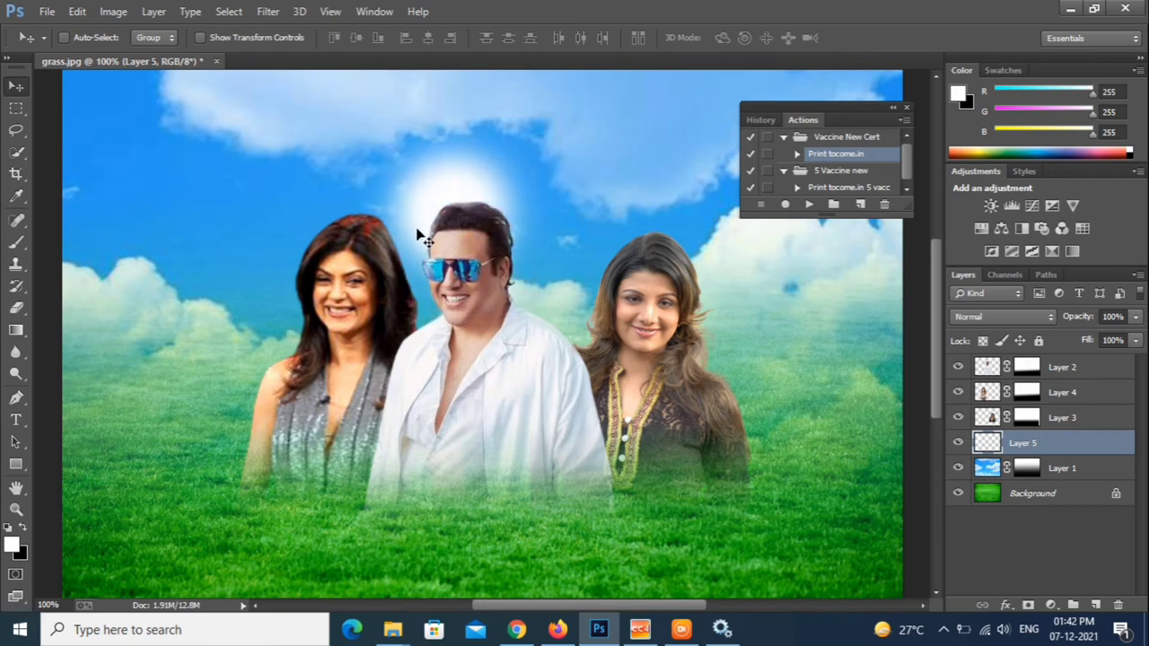
{"action": "key", "text": "ctrl+t"}
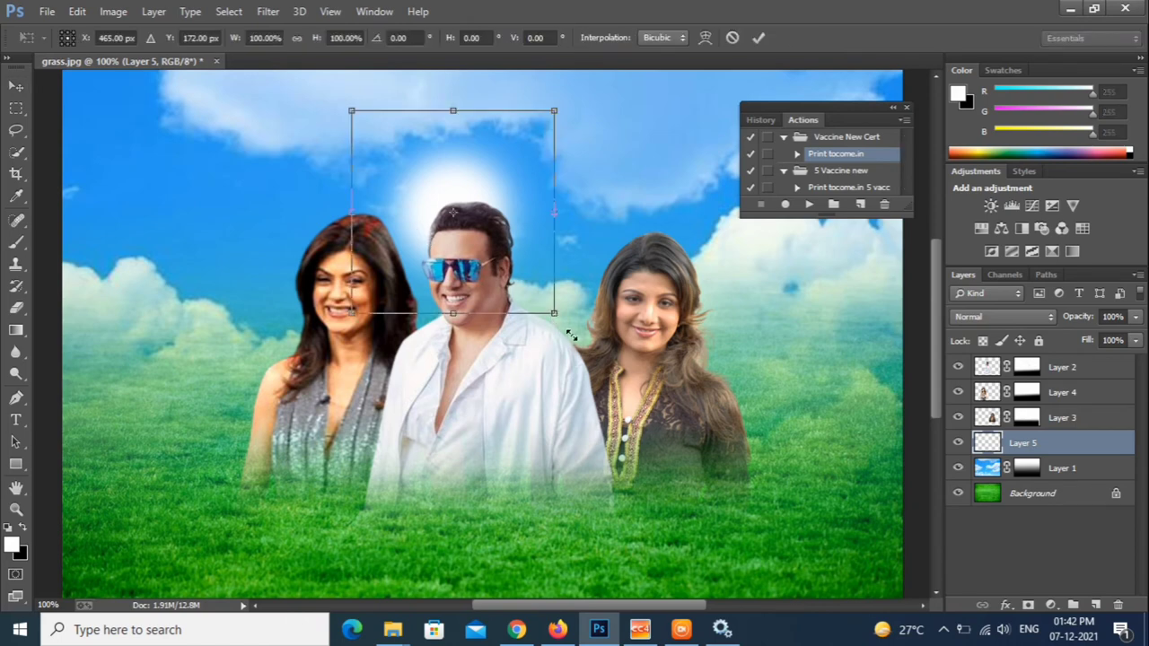
Step: Scale the sun glow up to about 214% and shift it right and down behind the head
{"action": "left_click_drag", "start_coordinate": [571, 335], "coordinate": [608, 366]}
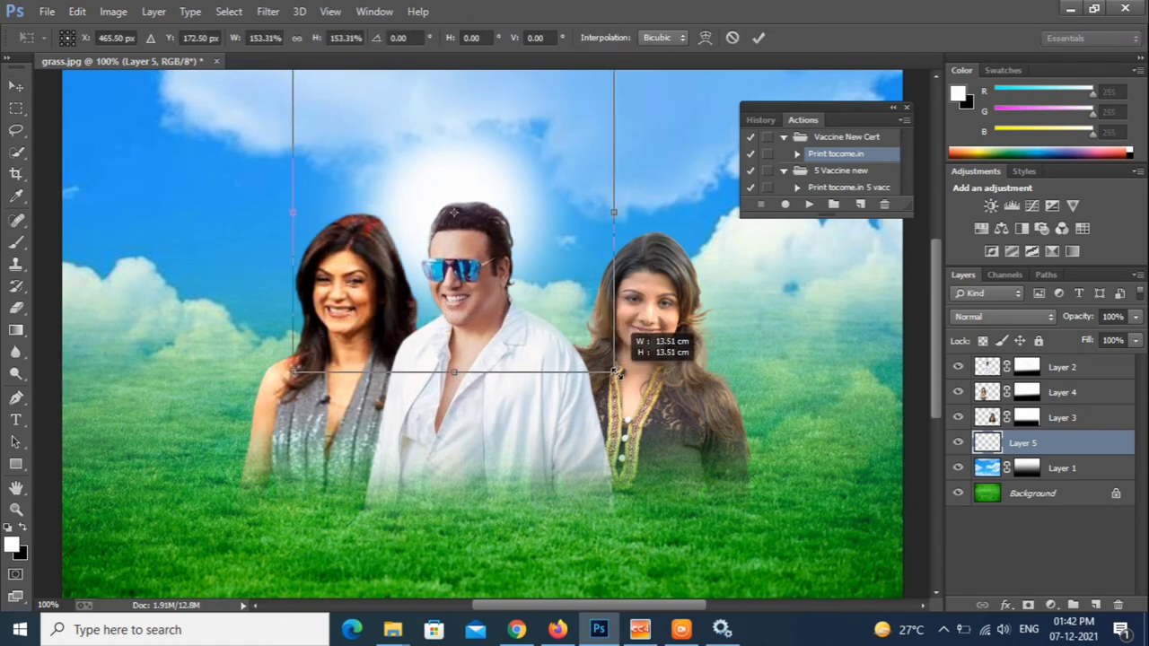
{"action": "left_click_drag", "start_coordinate": [608, 366], "coordinate": [672, 429]}
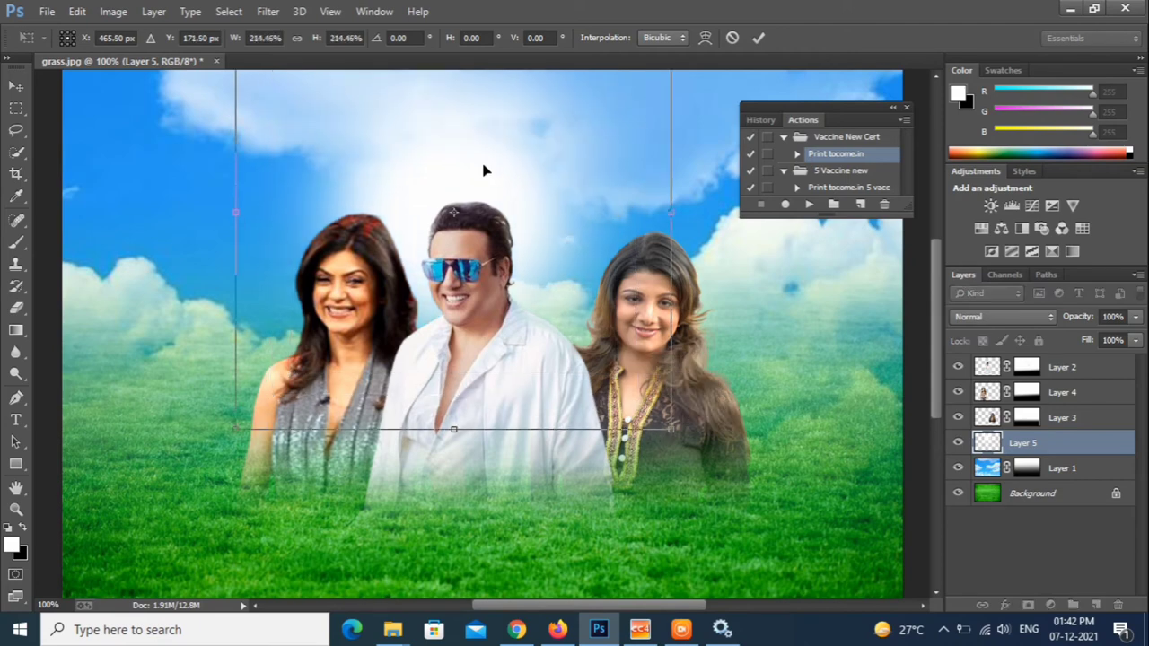
{"action": "left_click_drag", "start_coordinate": [481, 174], "coordinate": [512, 226]}
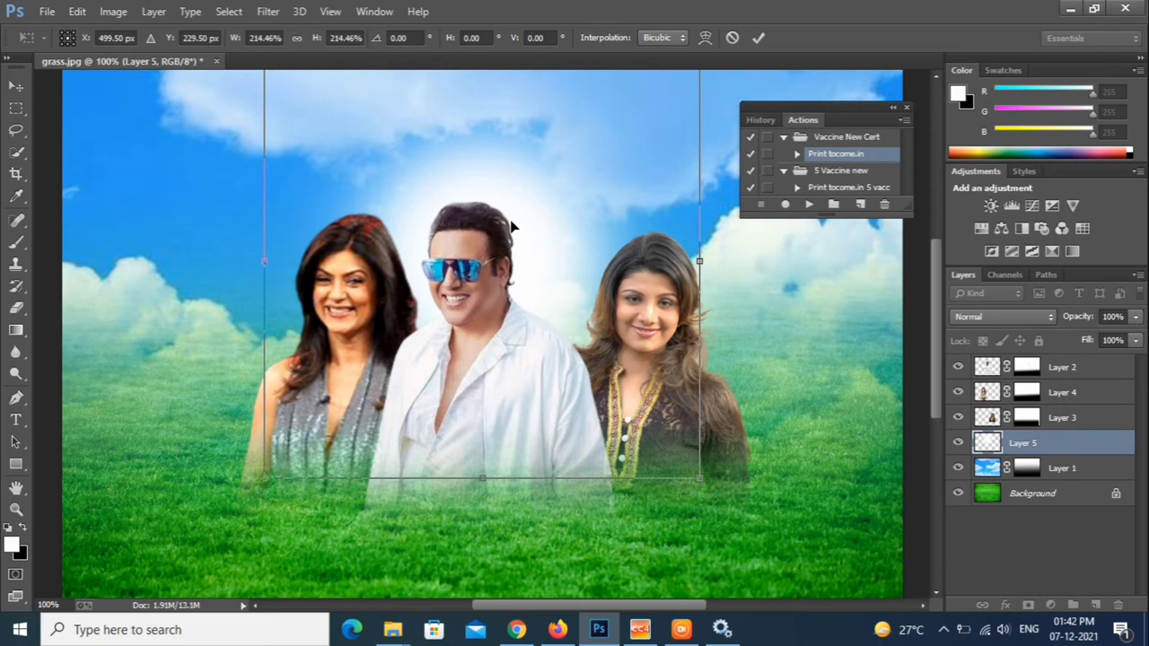
{"action": "key", "text": "Return"}
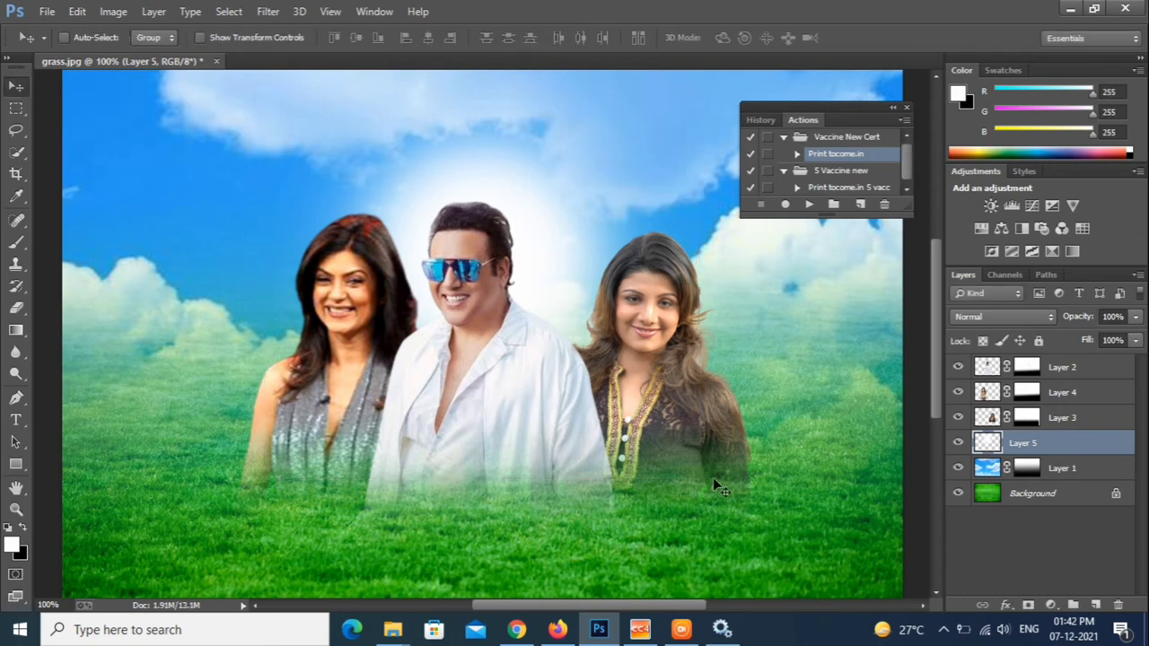
{"action": "left_click", "coordinate": [1051, 396]}
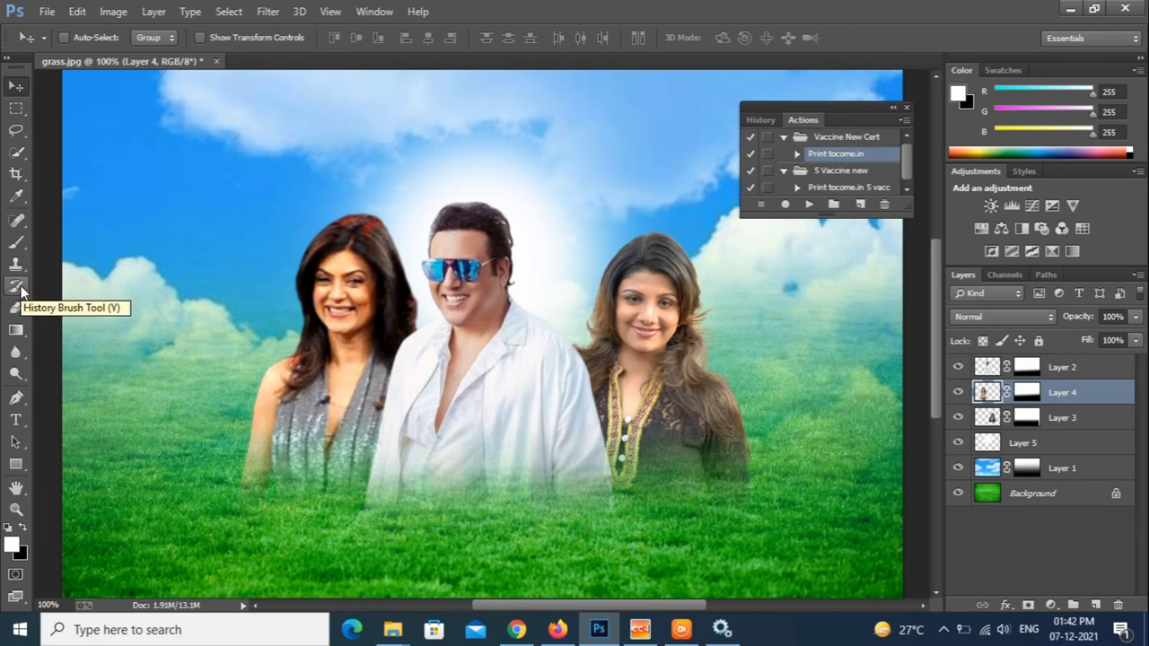
Step: Set a smaller soft brush at 35% opacity and 29% flow for painting on Layer 4
{"action": "left_click", "coordinate": [19, 246]}
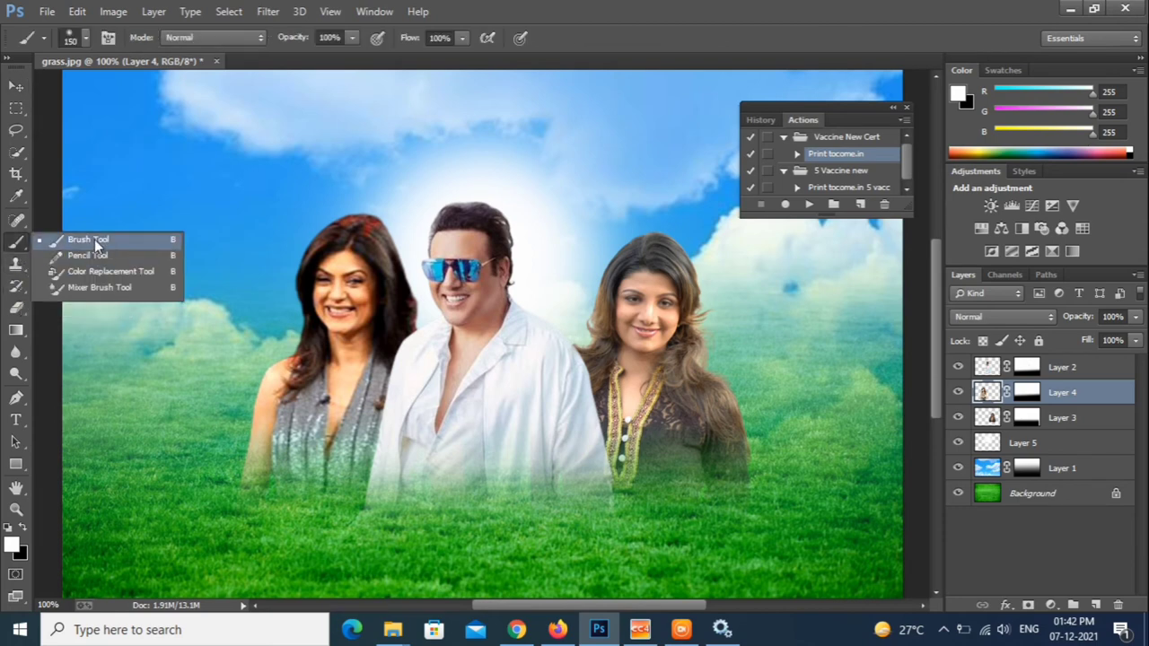
{"action": "left_click", "coordinate": [45, 239]}
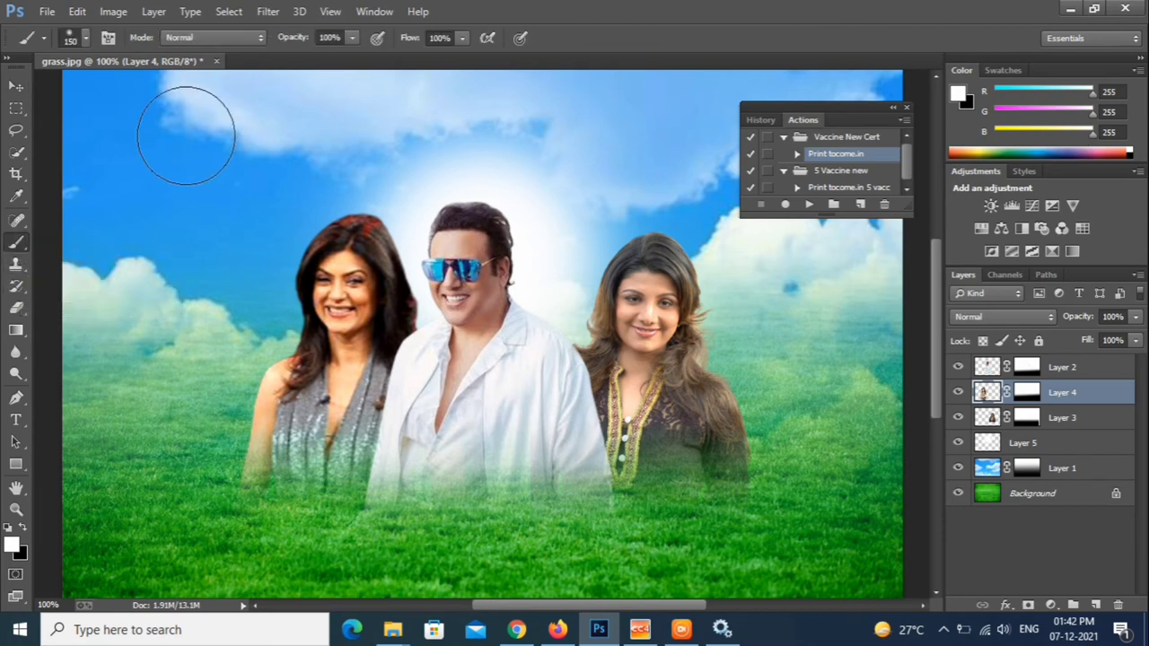
{"action": "left_click", "coordinate": [354, 37]}
{"action": "left_click", "coordinate": [299, 61]}
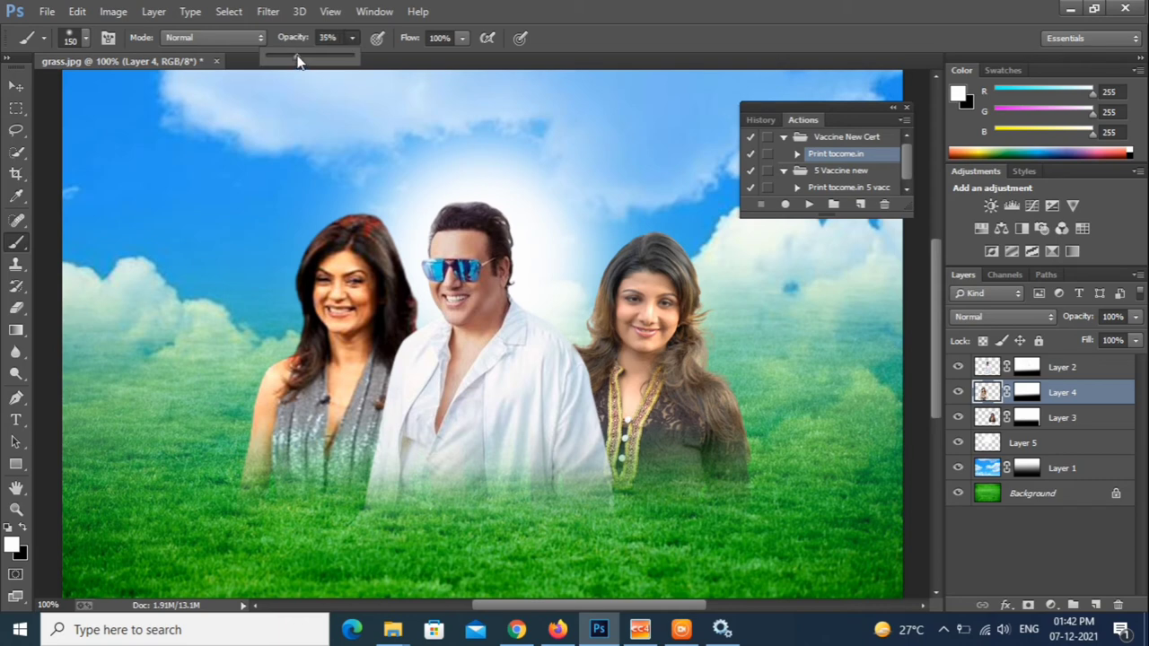
{"action": "left_click", "coordinate": [462, 37]}
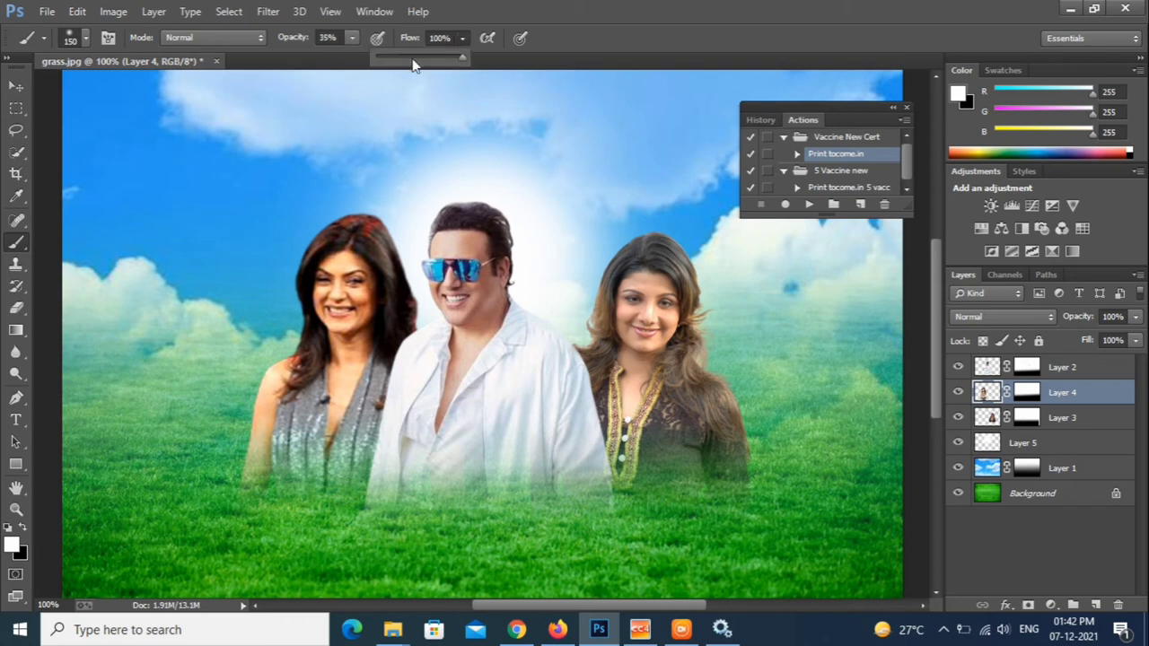
{"action": "left_click", "coordinate": [401, 58]}
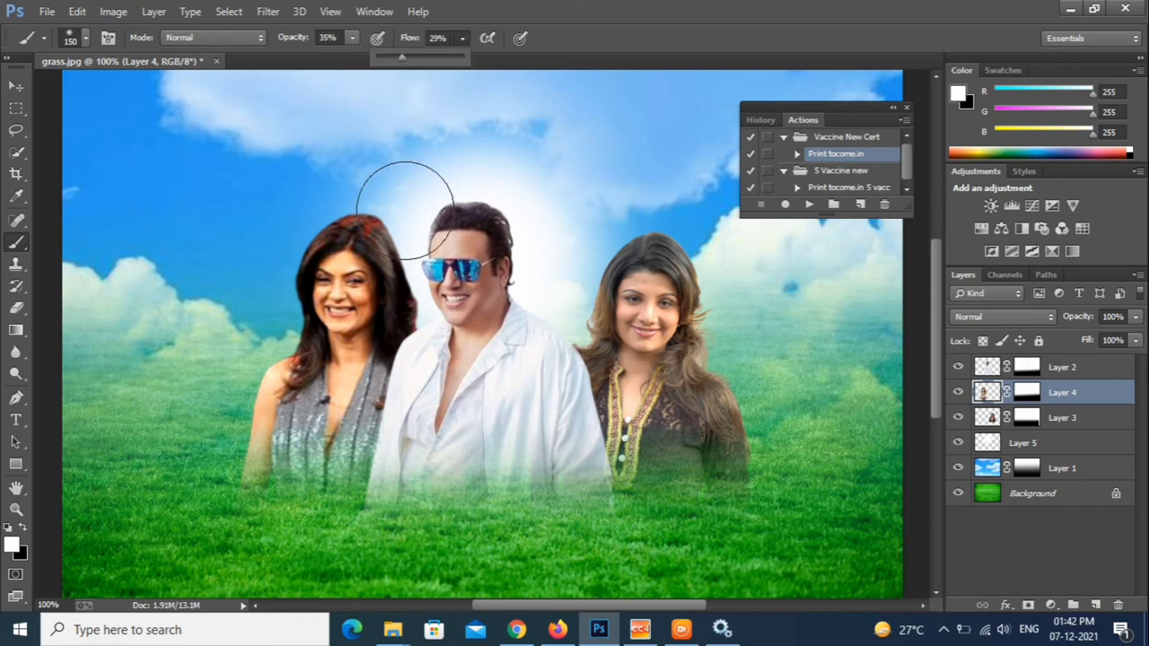
{"action": "key", "text": "bracketleft"}
{"action": "key", "text": "bracketleft"}
{"action": "key", "text": "bracketleft"}
{"action": "key", "text": "bracketleft"}
{"action": "key", "text": "bracketleft"}
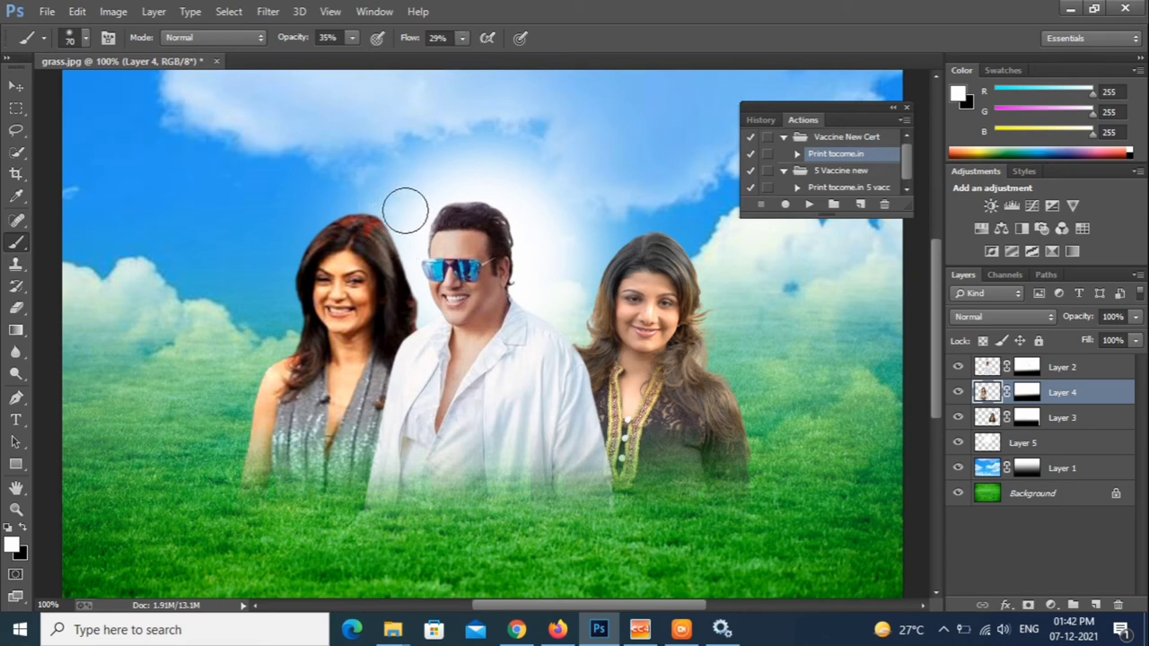
{"action": "key", "text": "bracketleft"}
{"action": "key", "text": "bracketleft"}
{"action": "key", "text": "bracketleft"}
{"action": "key", "text": "bracketleft"}
{"action": "key", "text": "bracketleft"}
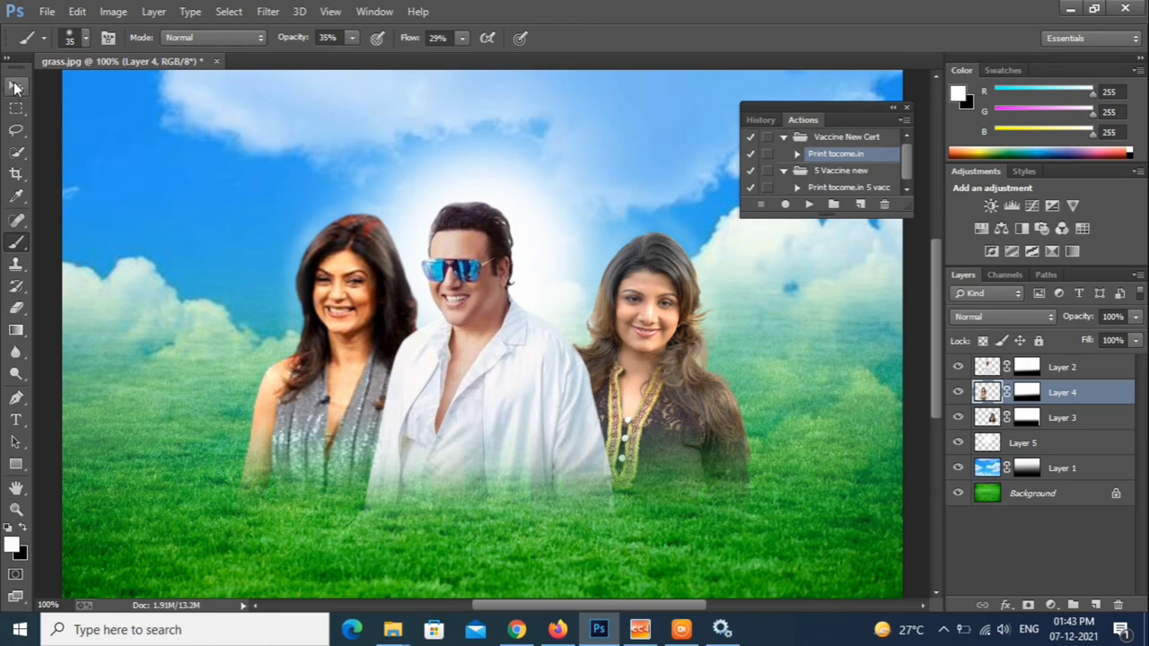
{"action": "left_click", "coordinate": [15, 87]}
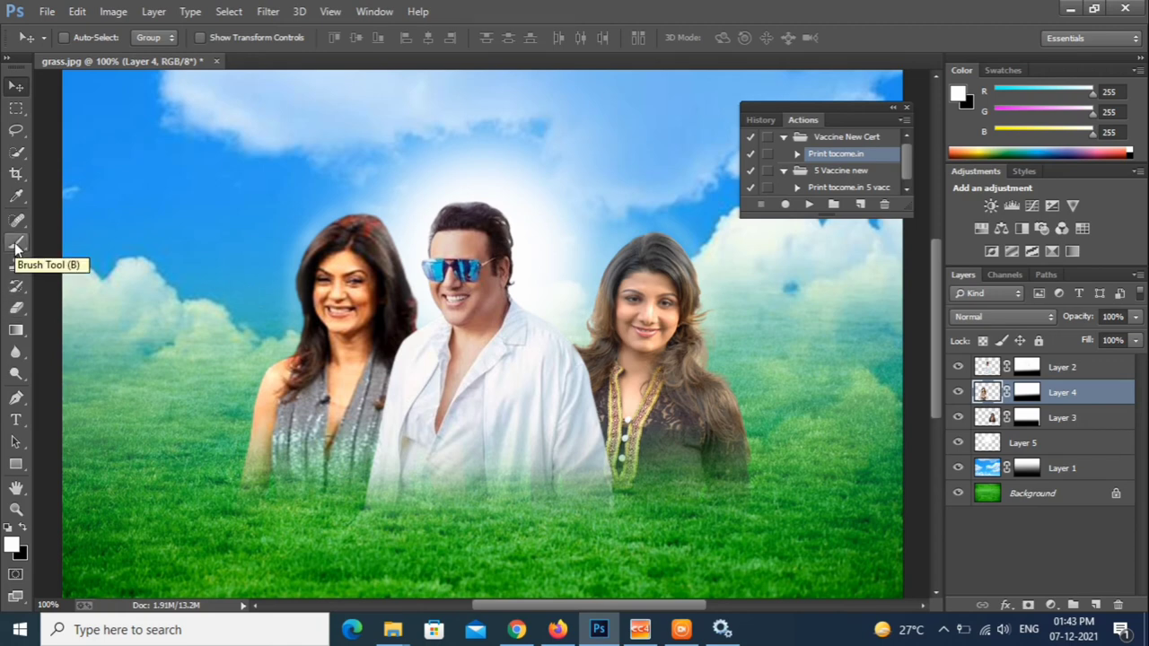
Step: Above Layer 5, type the caption 'Kyuki Hum Jhut Nahi Bolte' in the upper-left sky
{"action": "left_click", "coordinate": [1034, 443]}
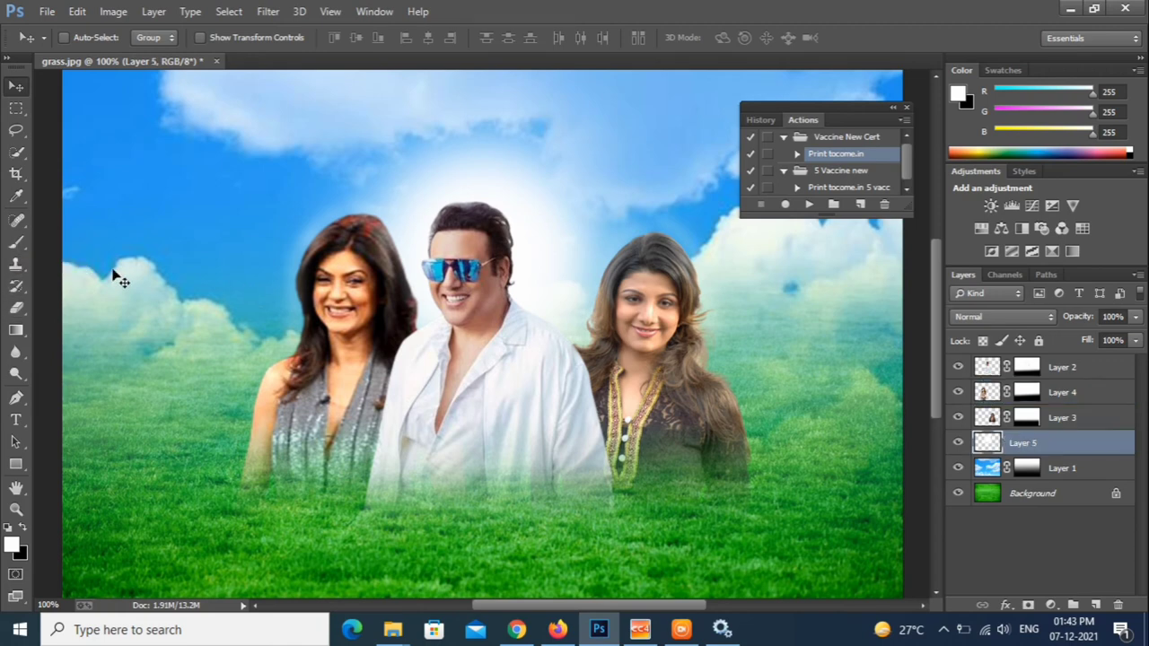
{"action": "left_click", "coordinate": [18, 419]}
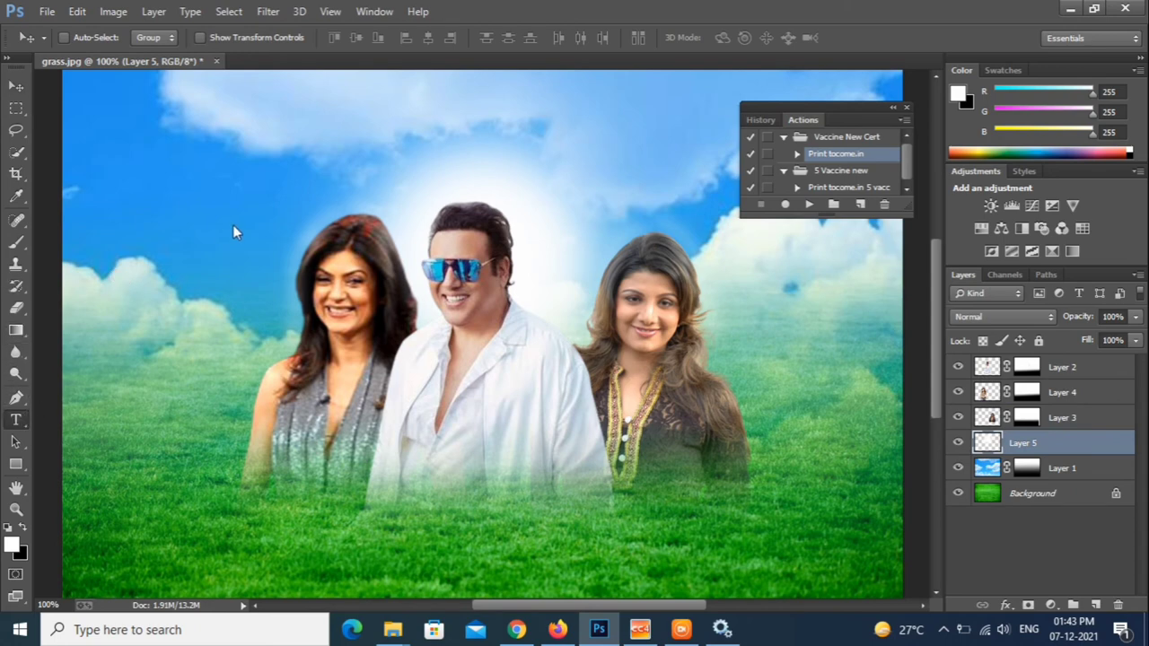
{"action": "left_click", "coordinate": [15, 419]}
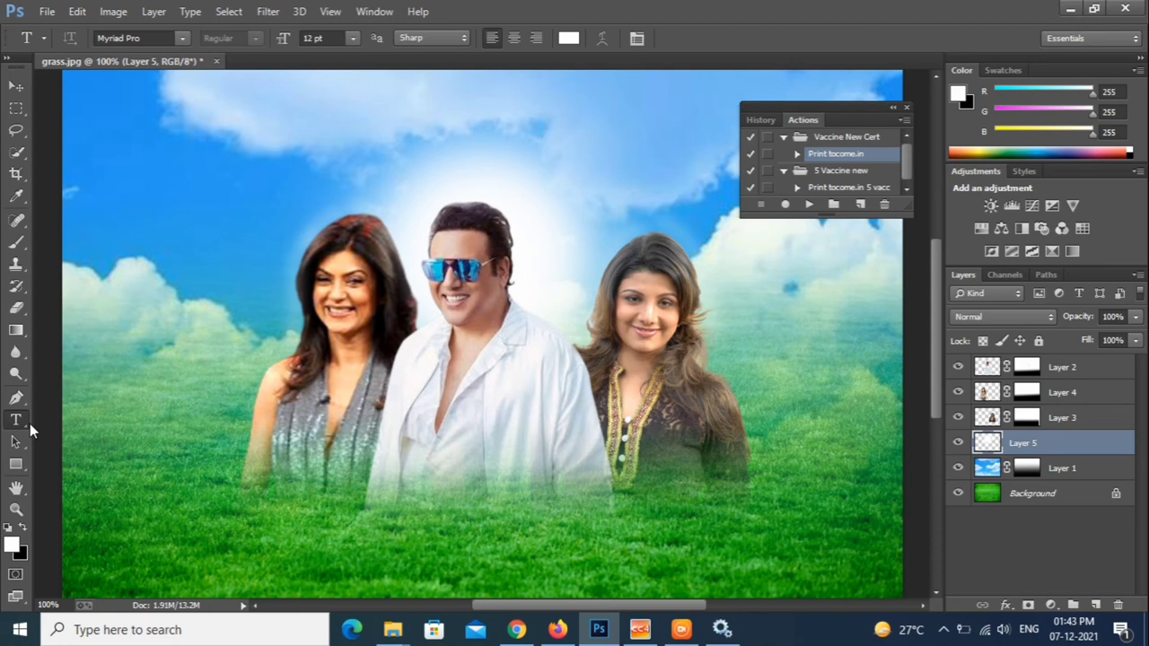
{"action": "left_click", "coordinate": [146, 210]}
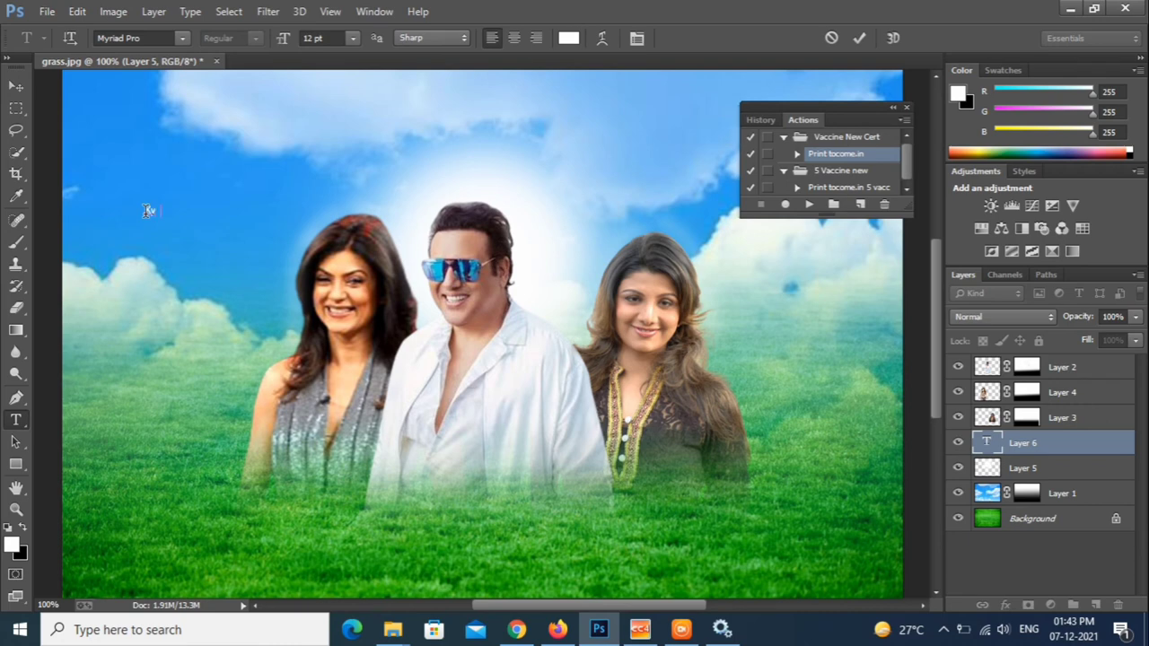
{"action": "type", "text": "w"}
{"action": "type", "text": "ki"}
{"action": "type", "text": " H"}
{"action": "type", "text": "um"}
{"action": "type", "text": " Jhut"}
{"action": "type", "text": " Nahi"}
{"action": "type", "text": " Bol"}
{"action": "type", "text": "te"}
Step: Colour the caption red (#f41515) and set it to 24 pt
{"action": "left_click_drag", "start_coordinate": [146, 210], "coordinate": [301, 215]}
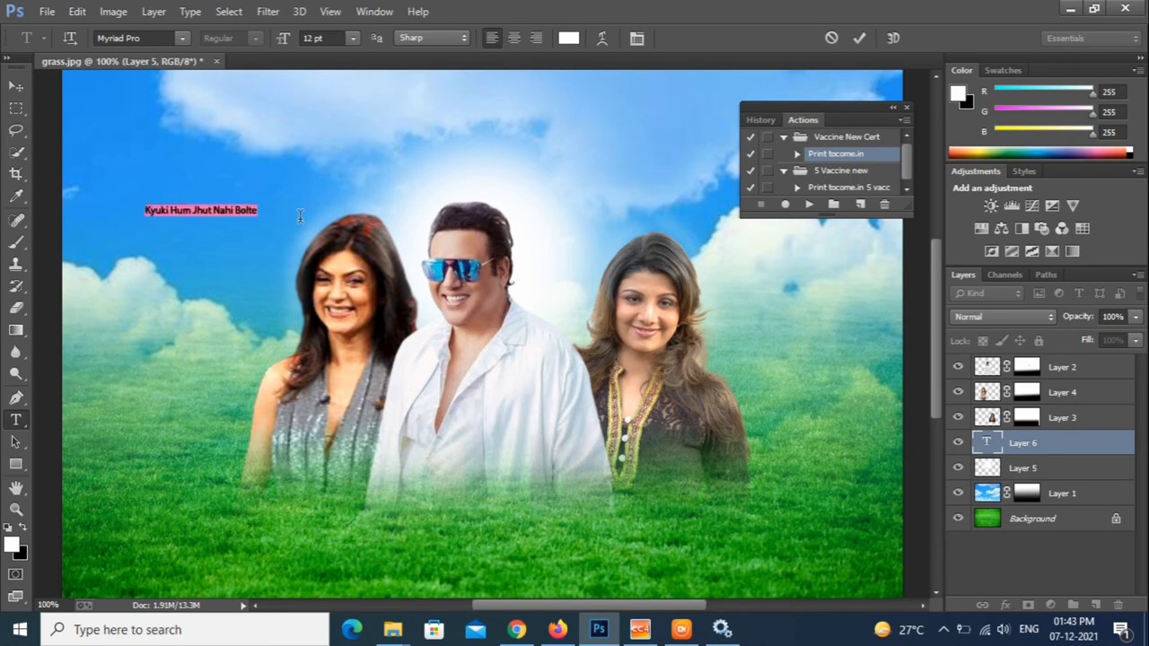
{"action": "left_click", "coordinate": [572, 38]}
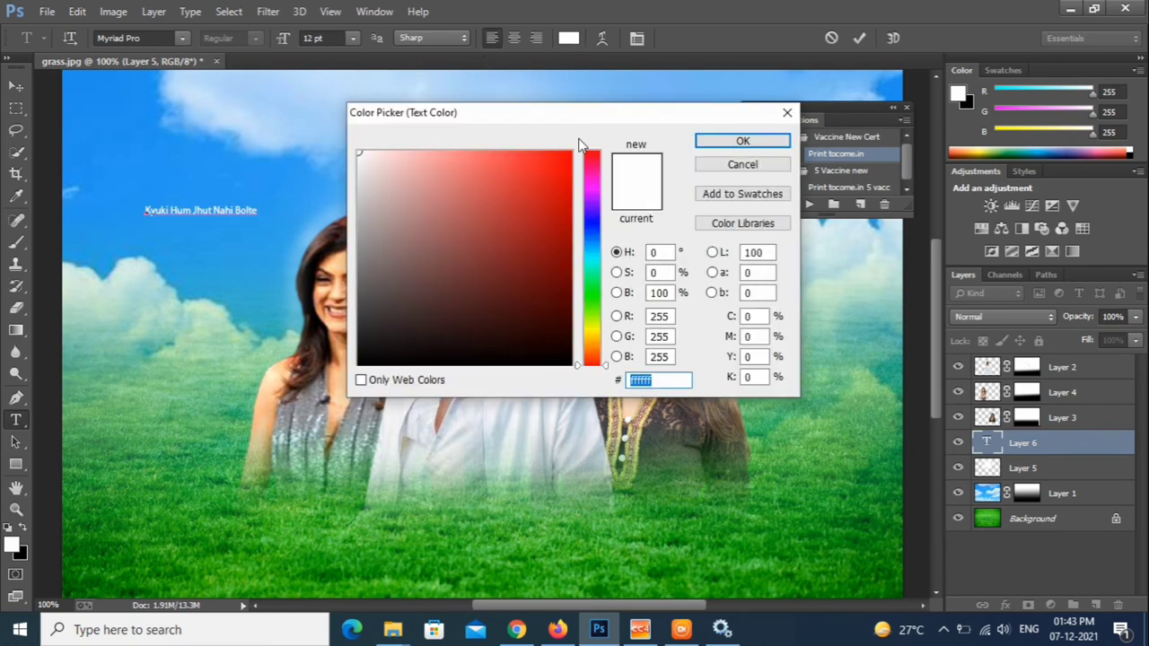
{"action": "left_click", "coordinate": [553, 160]}
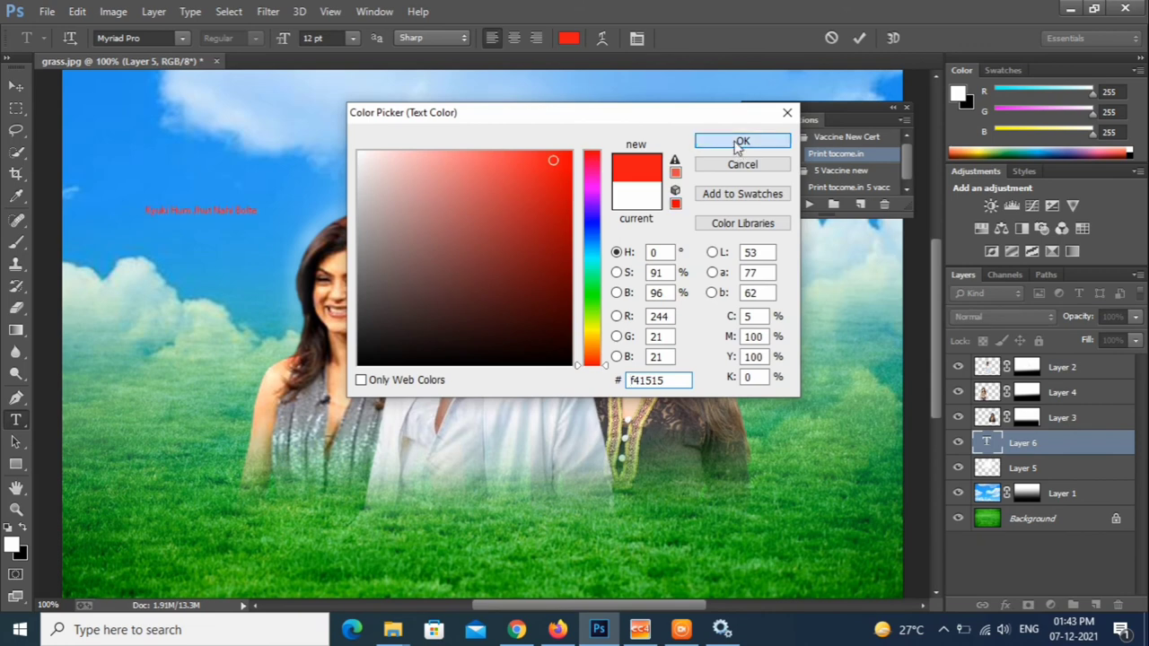
{"action": "left_click", "coordinate": [741, 142]}
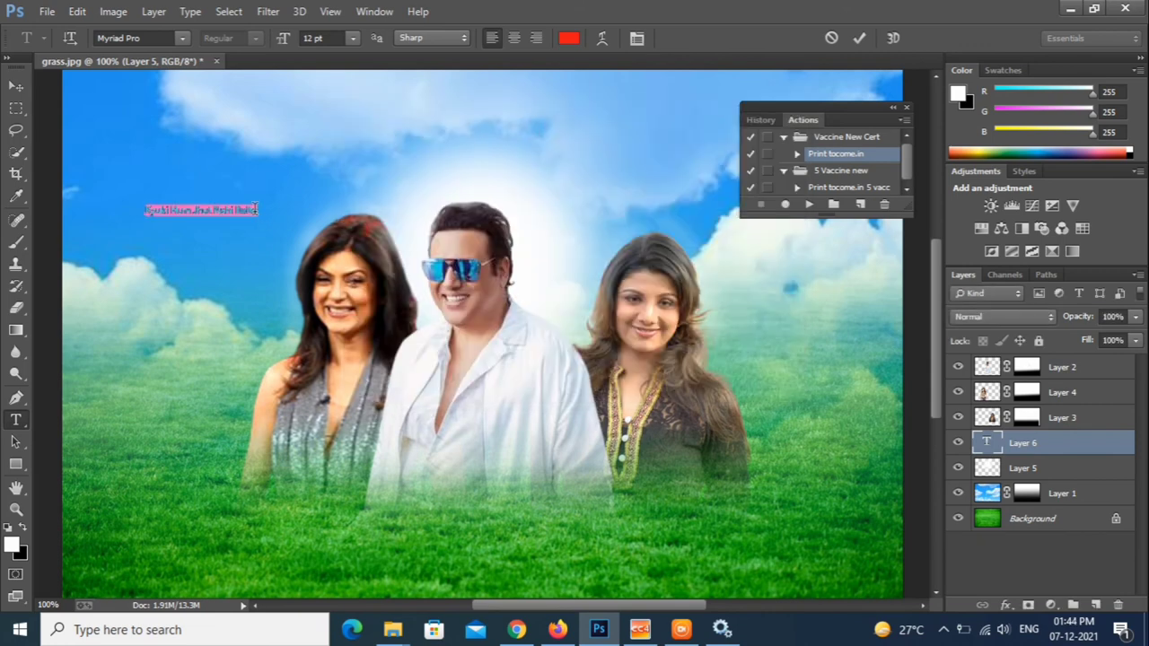
{"action": "left_click", "coordinate": [353, 39]}
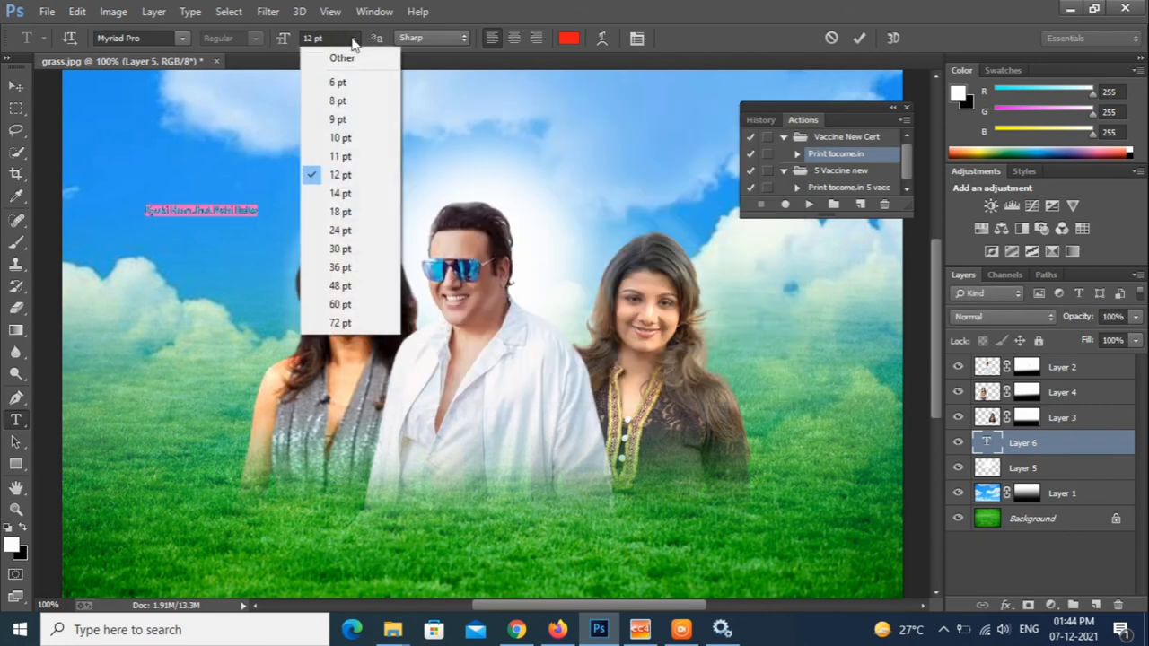
{"action": "left_click", "coordinate": [341, 229]}
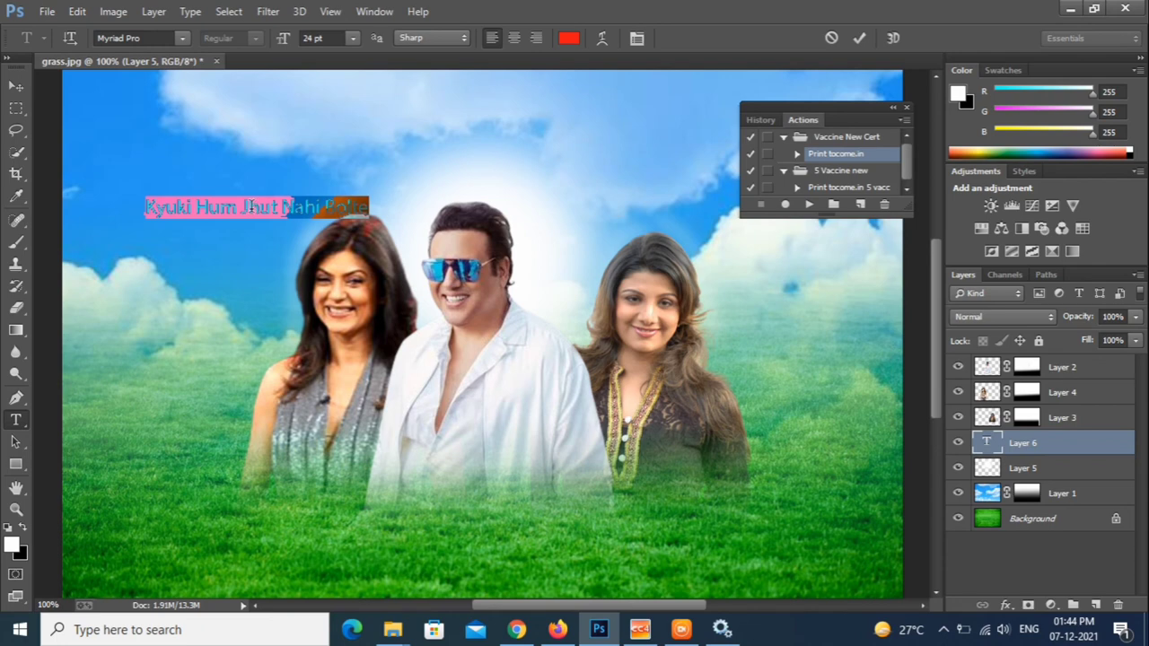
Step: Break the caption before 'Nahi' onto a second line and enlarge both lines to 30 pt
{"action": "left_click", "coordinate": [250, 207]}
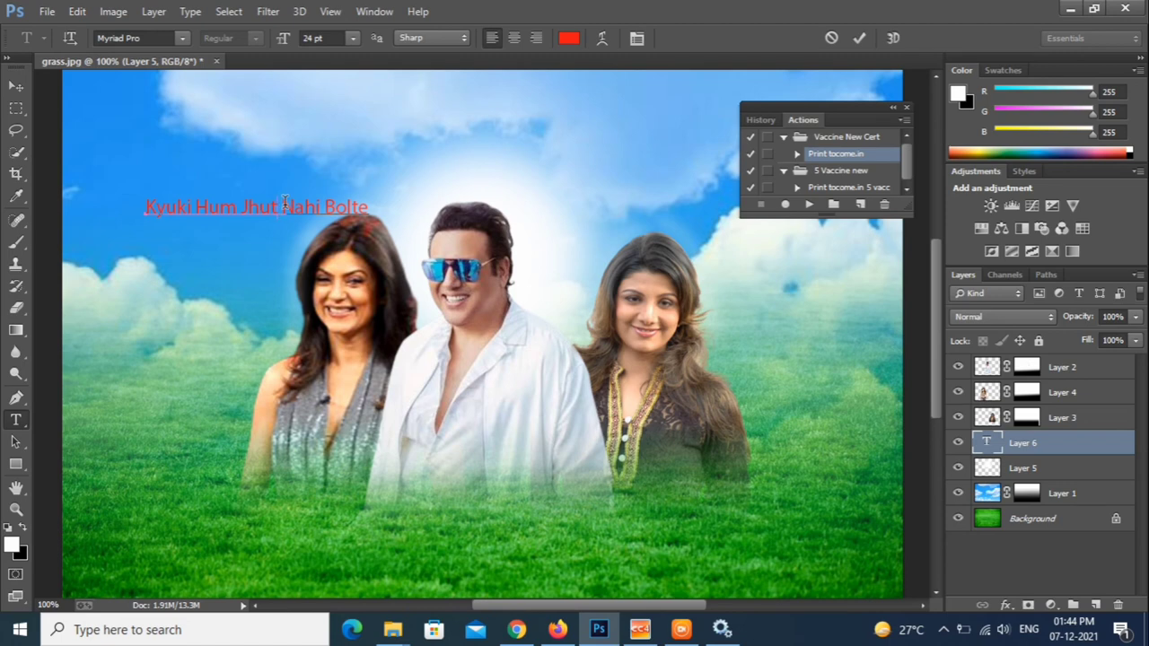
{"action": "left_click", "coordinate": [283, 205]}
{"action": "key", "text": "Return"}
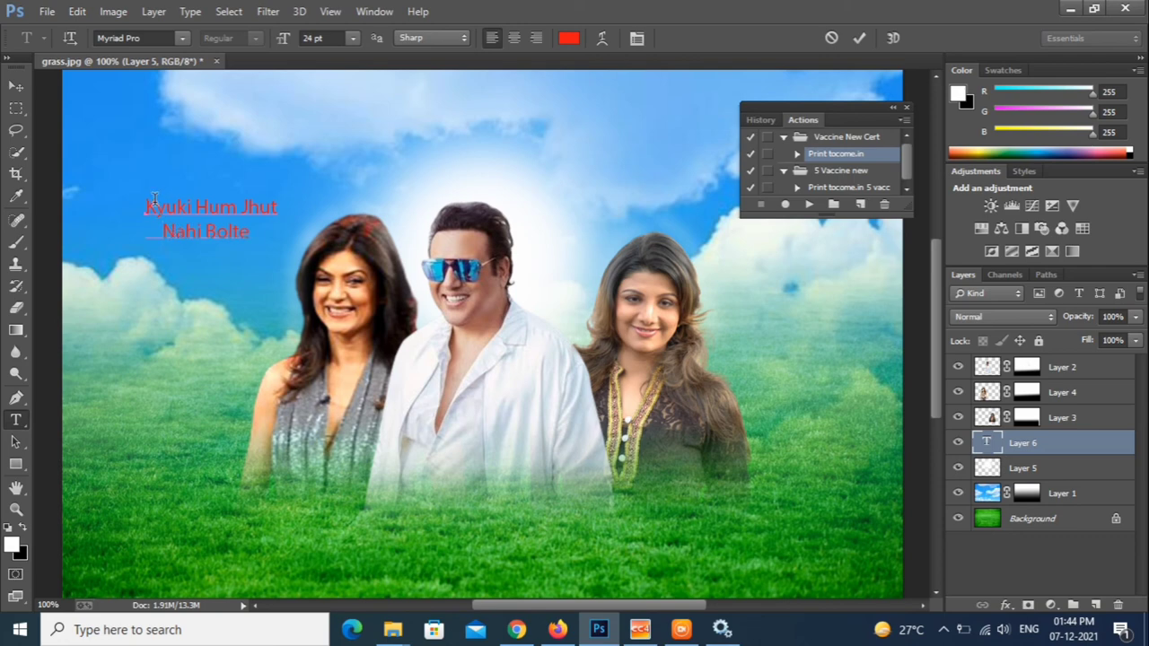
{"action": "left_click_drag", "start_coordinate": [149, 201], "coordinate": [266, 235]}
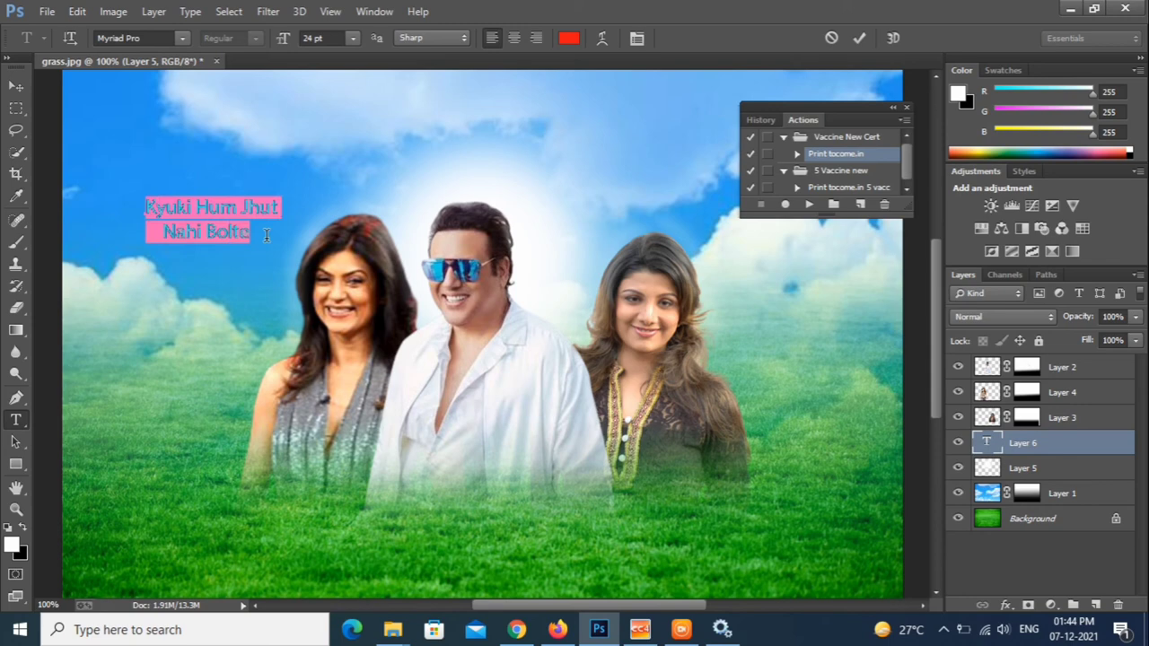
{"action": "left_click", "coordinate": [353, 36]}
{"action": "left_click", "coordinate": [350, 250]}
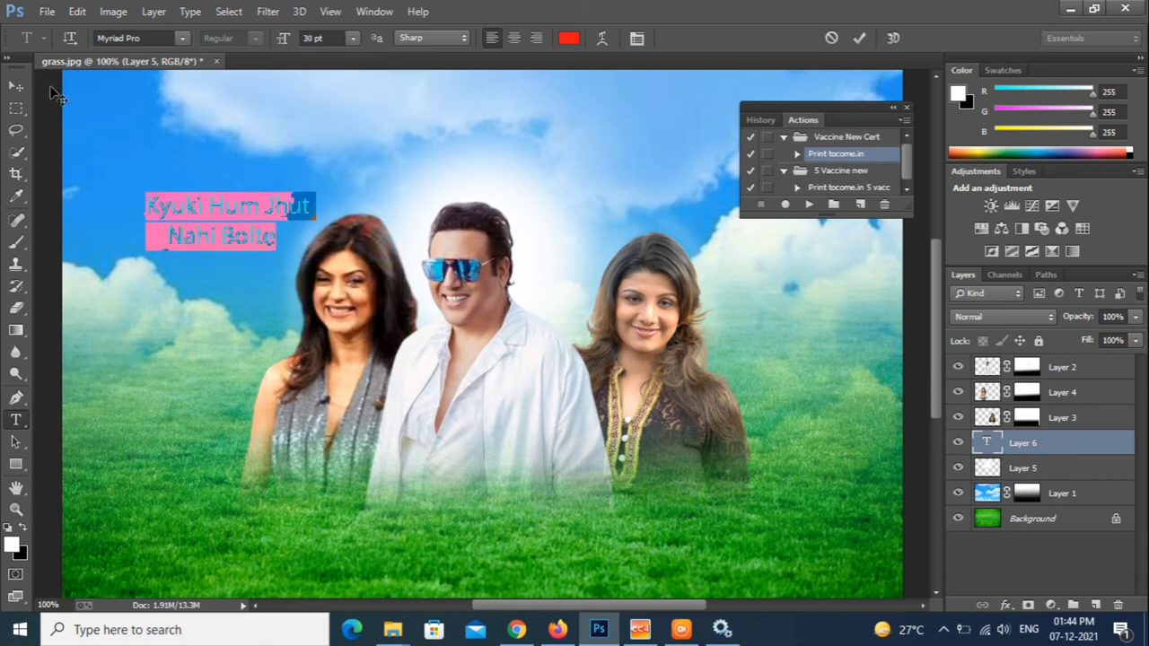
{"action": "left_click", "coordinate": [17, 86]}
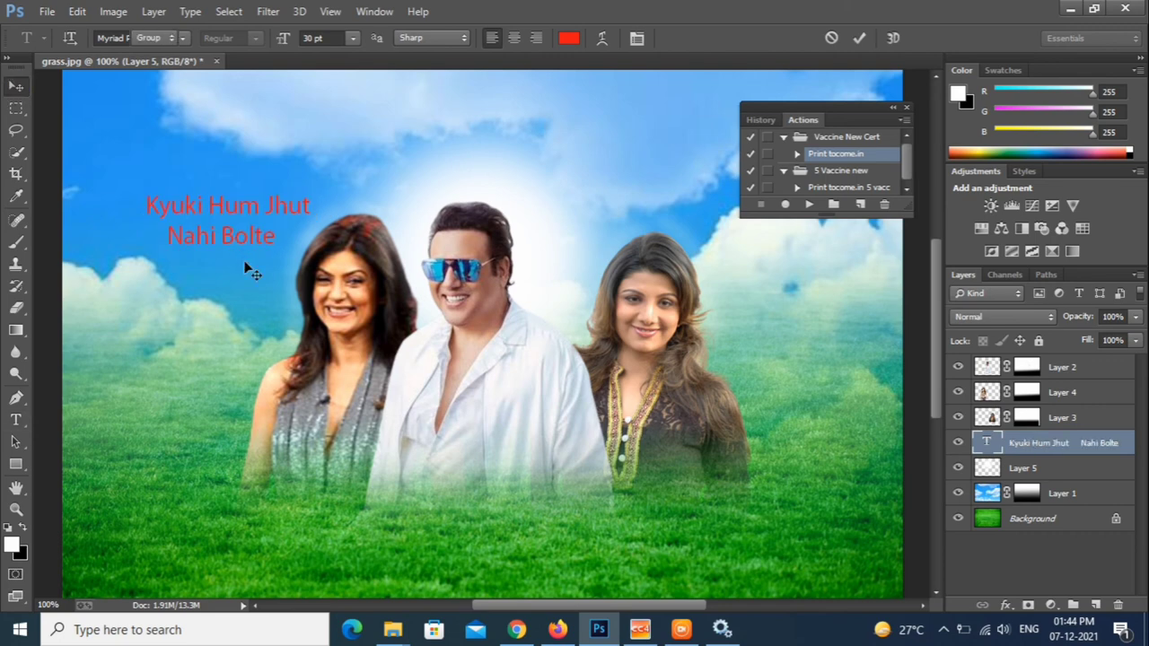
Step: Set all of the caption text in the Ravie font
{"action": "left_click", "coordinate": [15, 419]}
{"action": "left_click", "coordinate": [184, 205]}
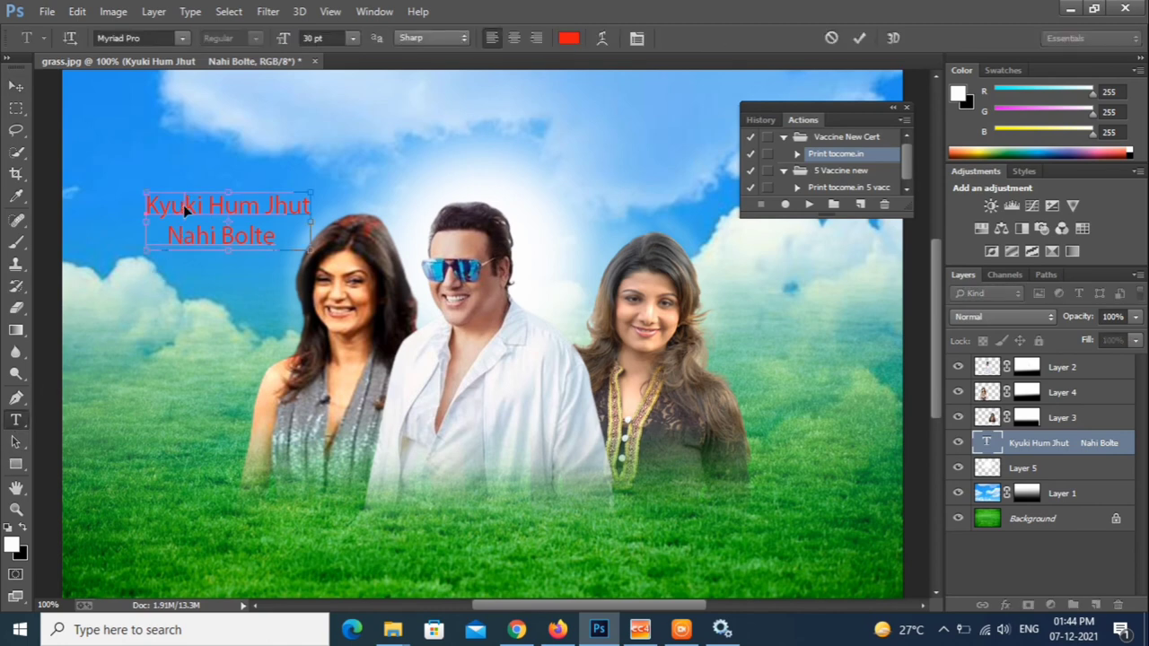
{"action": "key", "text": "ctrl+a"}
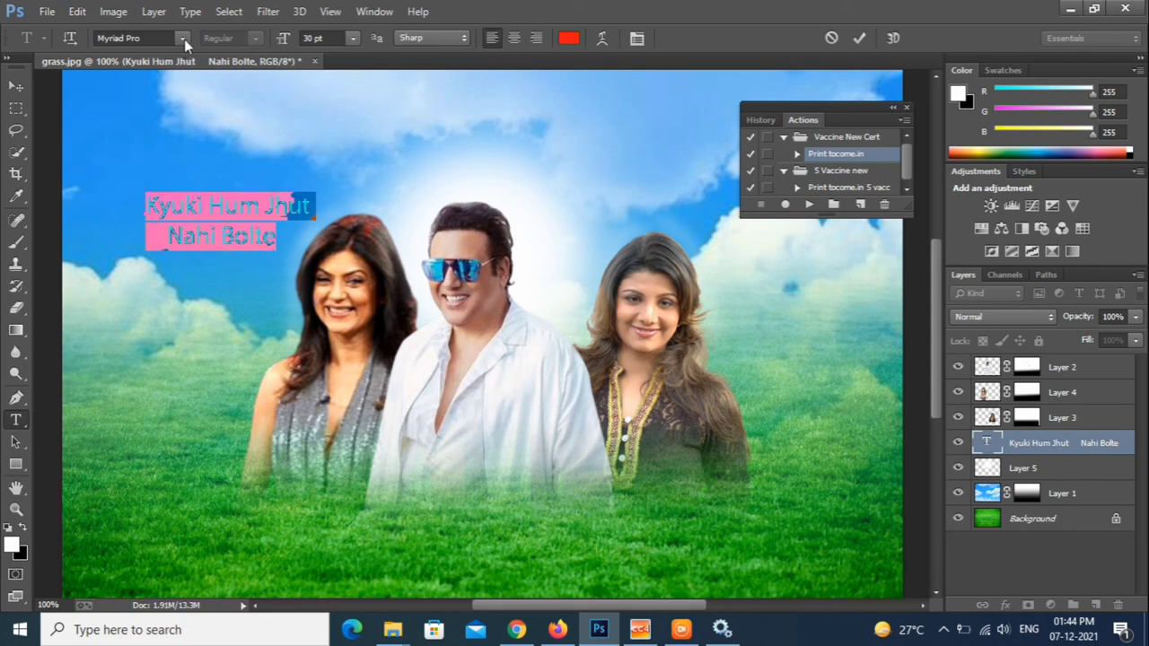
{"action": "left_click", "coordinate": [182, 36]}
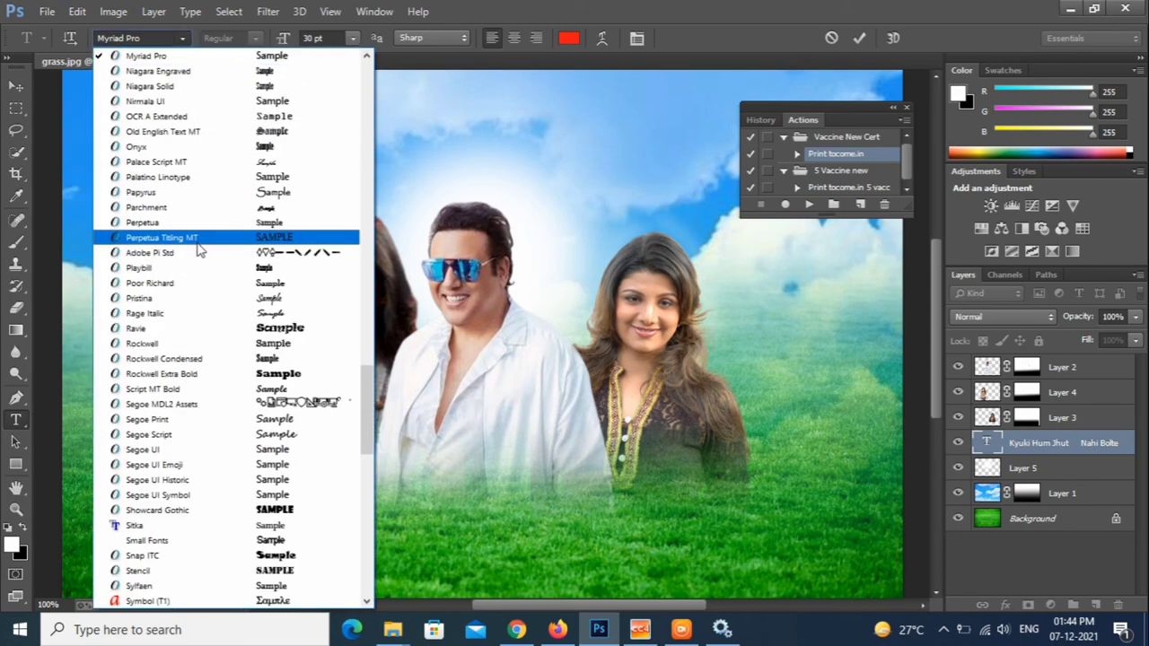
{"action": "left_click", "coordinate": [249, 328]}
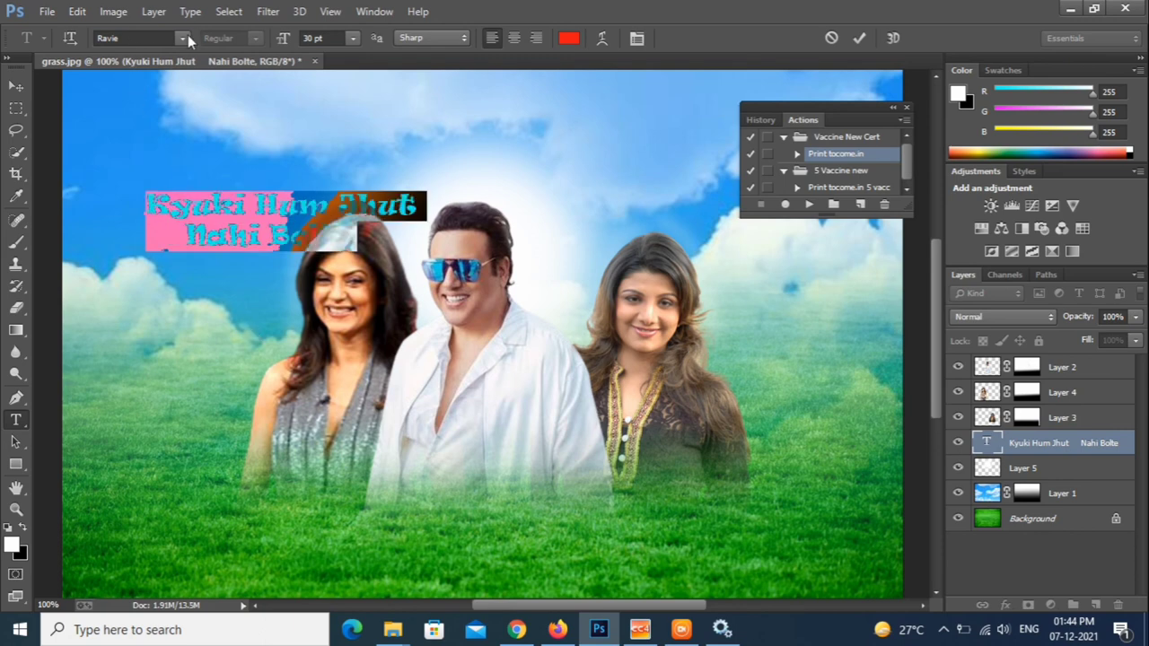
{"action": "left_click", "coordinate": [18, 85]}
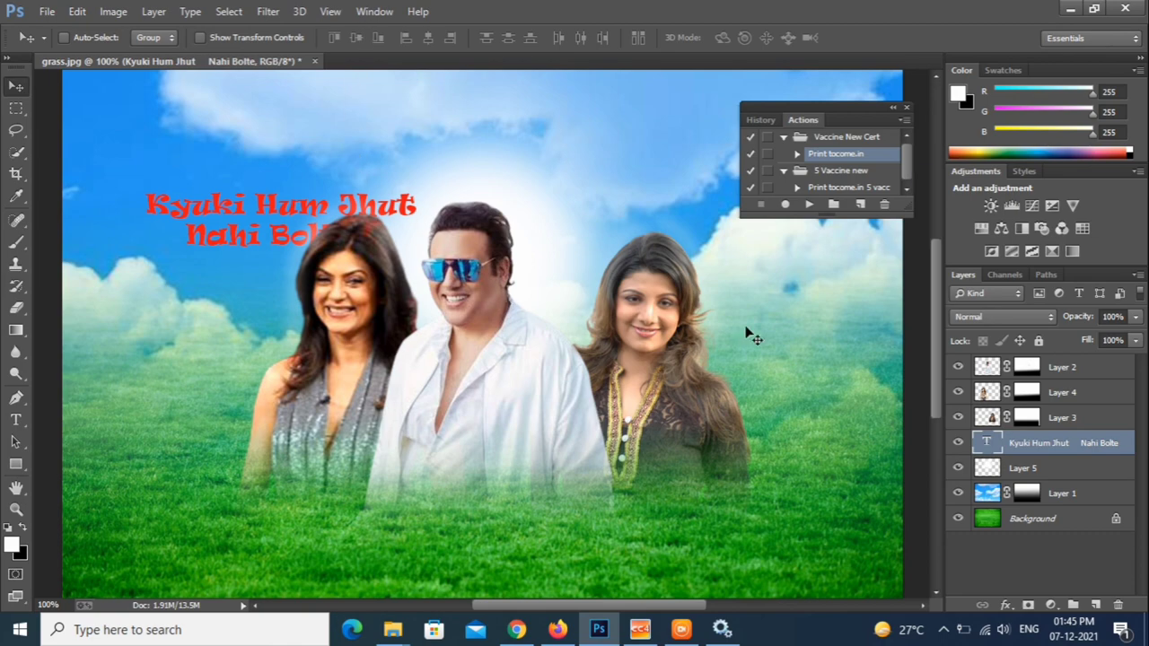
Step: In the caption's Blending Options, enable a Stroke with a near-white colour
{"action": "left_click", "coordinate": [1003, 316]}
{"action": "left_click", "coordinate": [1141, 278]}
{"action": "left_click", "coordinate": [1138, 277]}
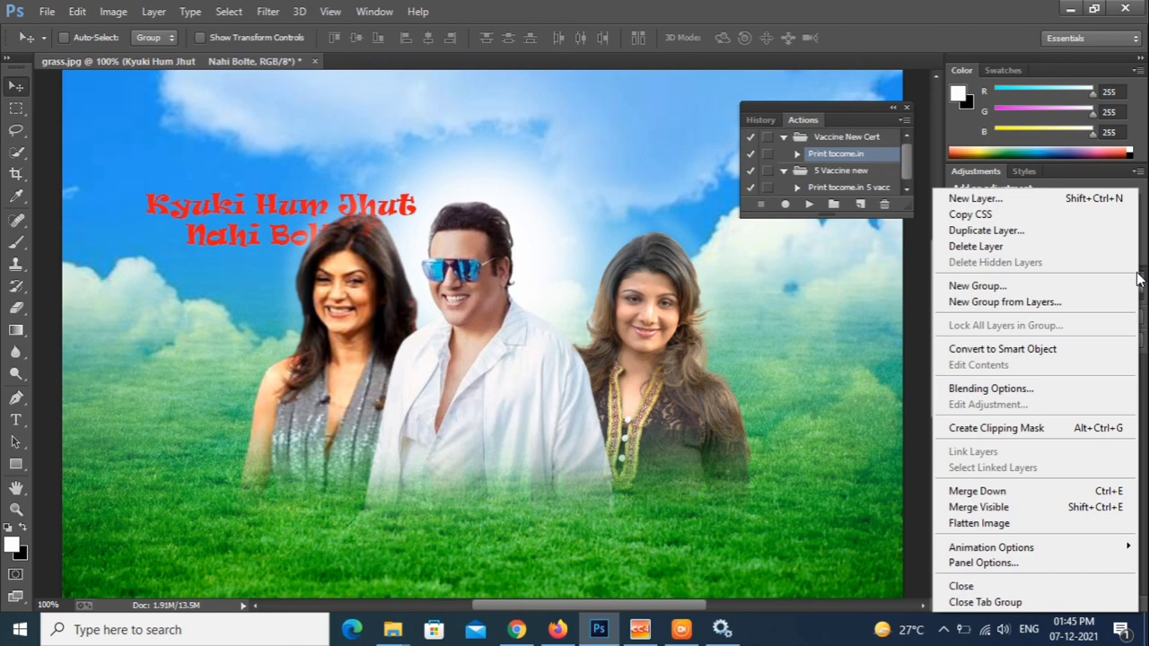
{"action": "left_click", "coordinate": [990, 390]}
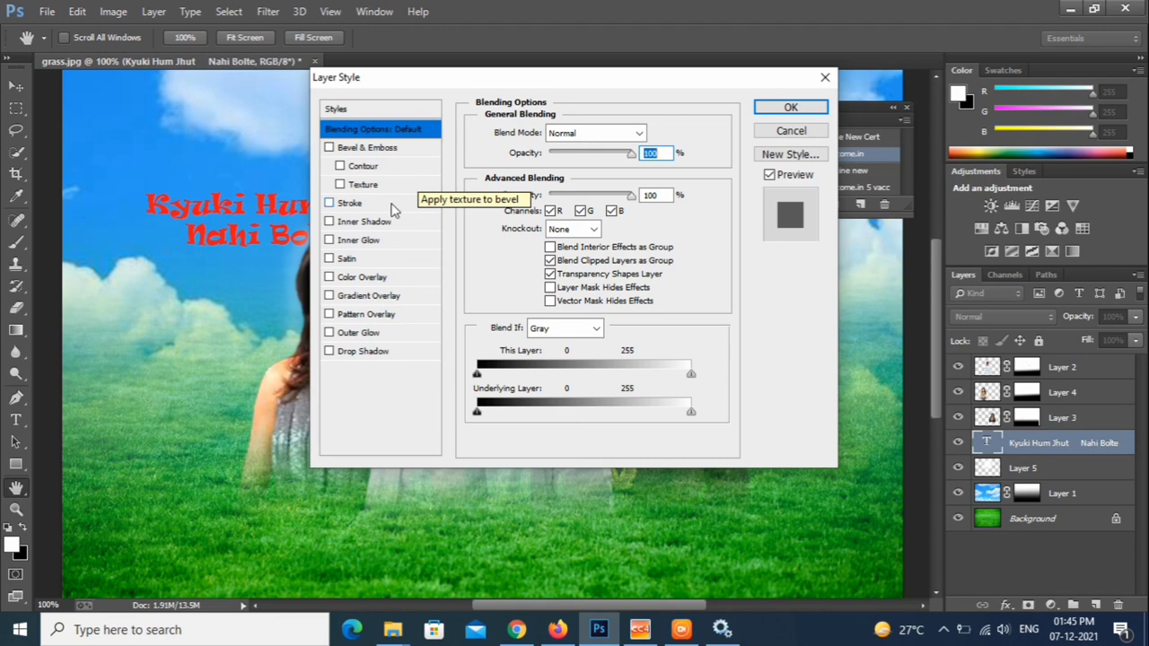
{"action": "left_click", "coordinate": [350, 204]}
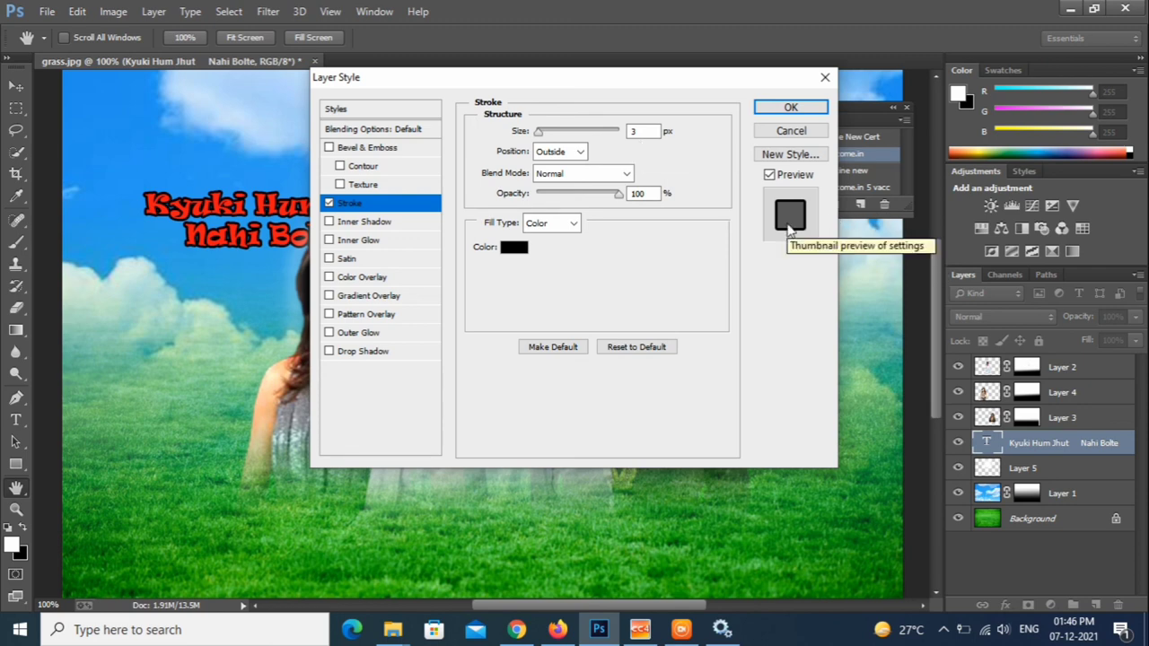
{"action": "left_click", "coordinate": [517, 248]}
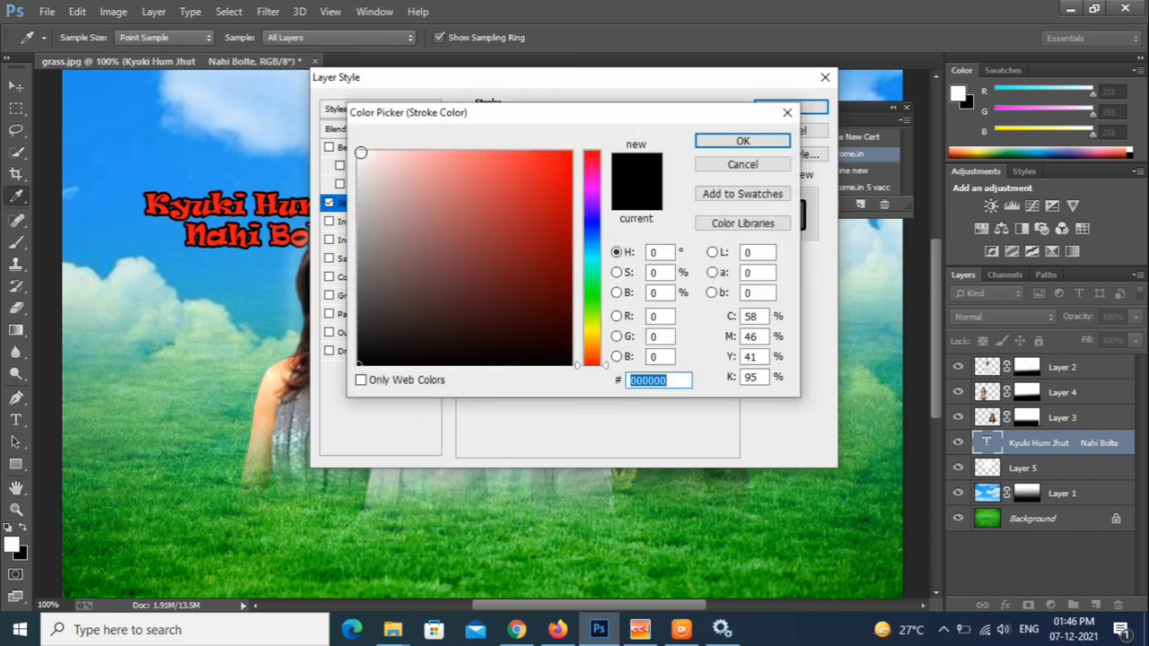
{"action": "left_click", "coordinate": [361, 153]}
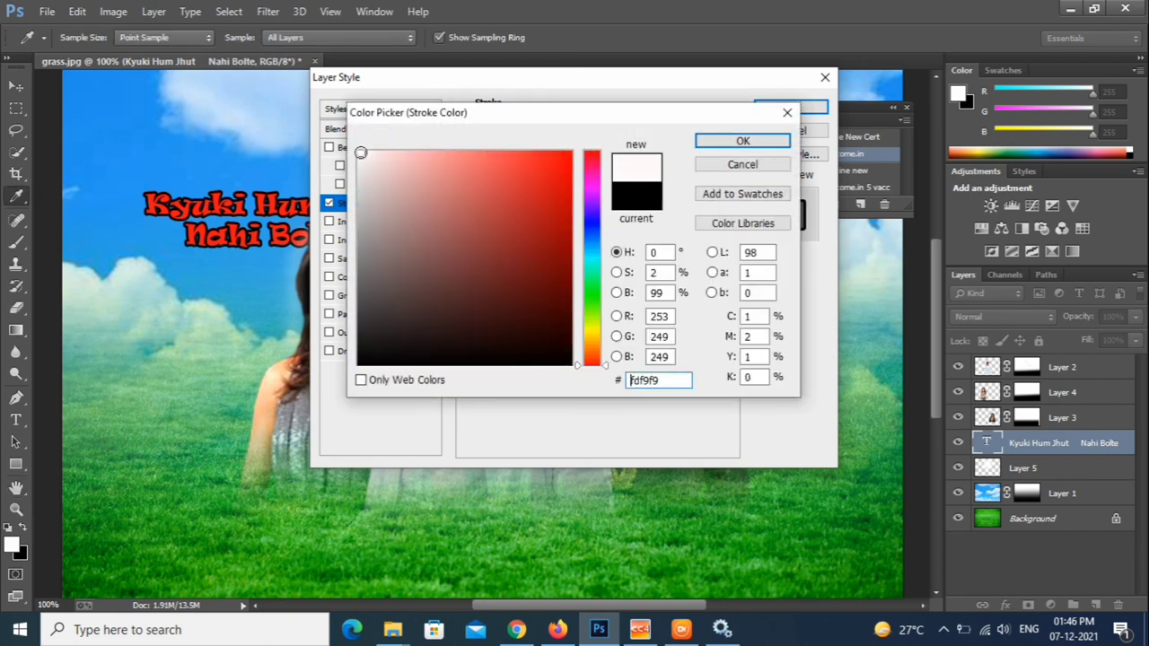
{"action": "left_click", "coordinate": [738, 141]}
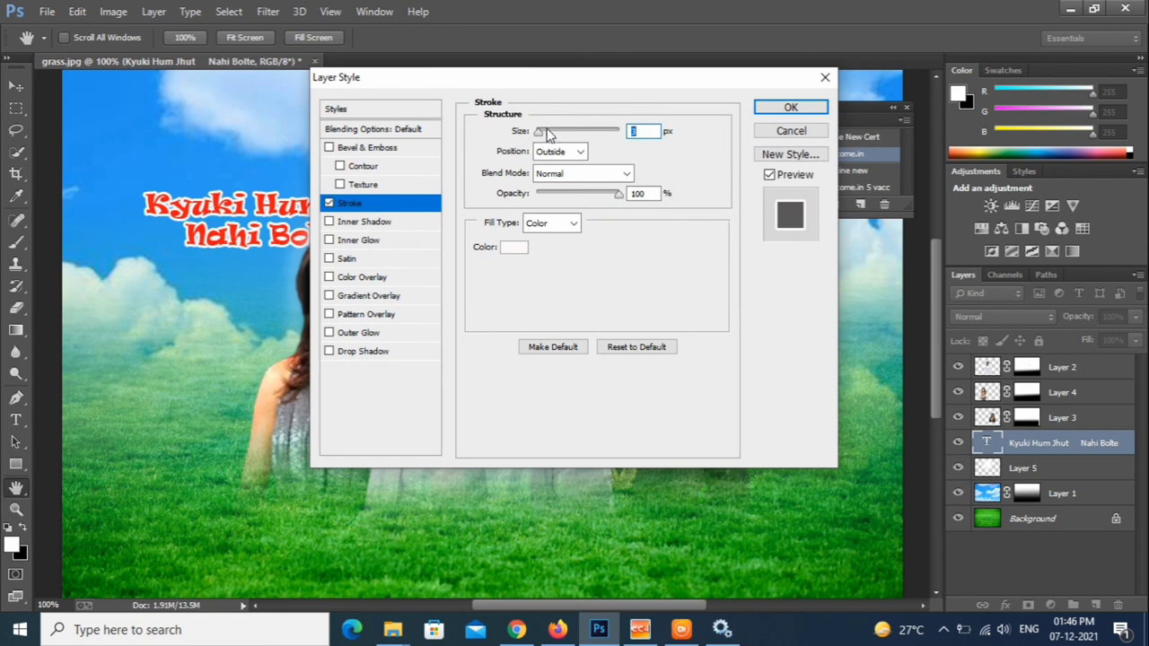
Step: Set the stroke size to 4 px, apply it, and drag the caption higher into the sky
{"action": "left_click_drag", "start_coordinate": [550, 133], "coordinate": [547, 133]}
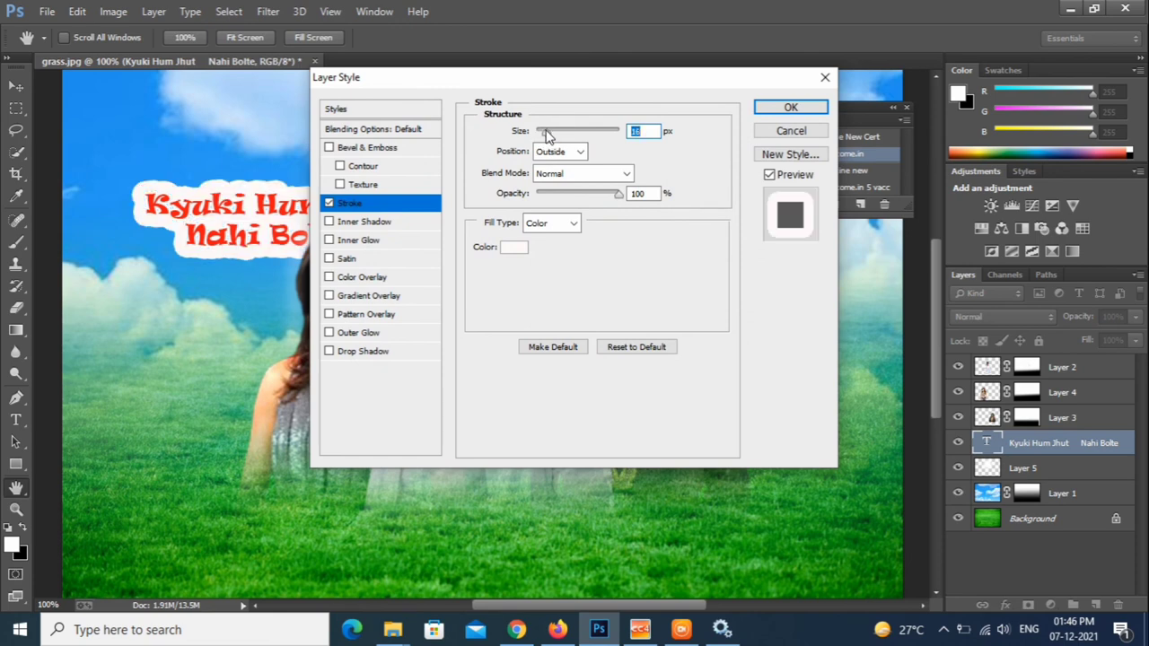
{"action": "left_click", "coordinate": [543, 133]}
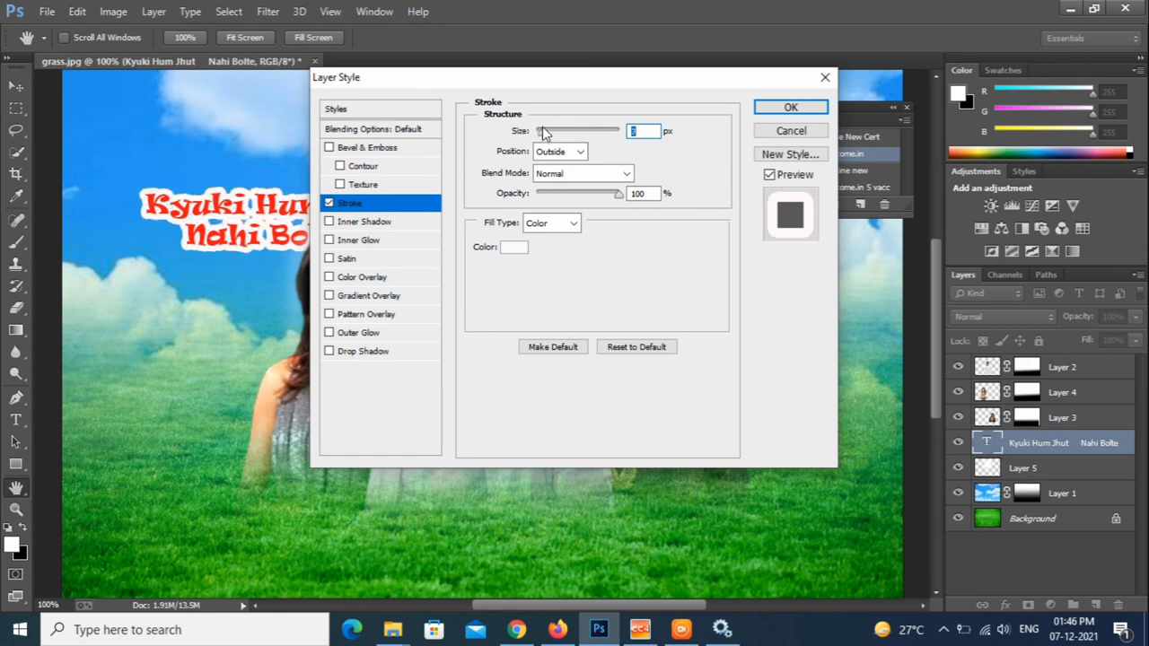
{"action": "type", "text": "2"}
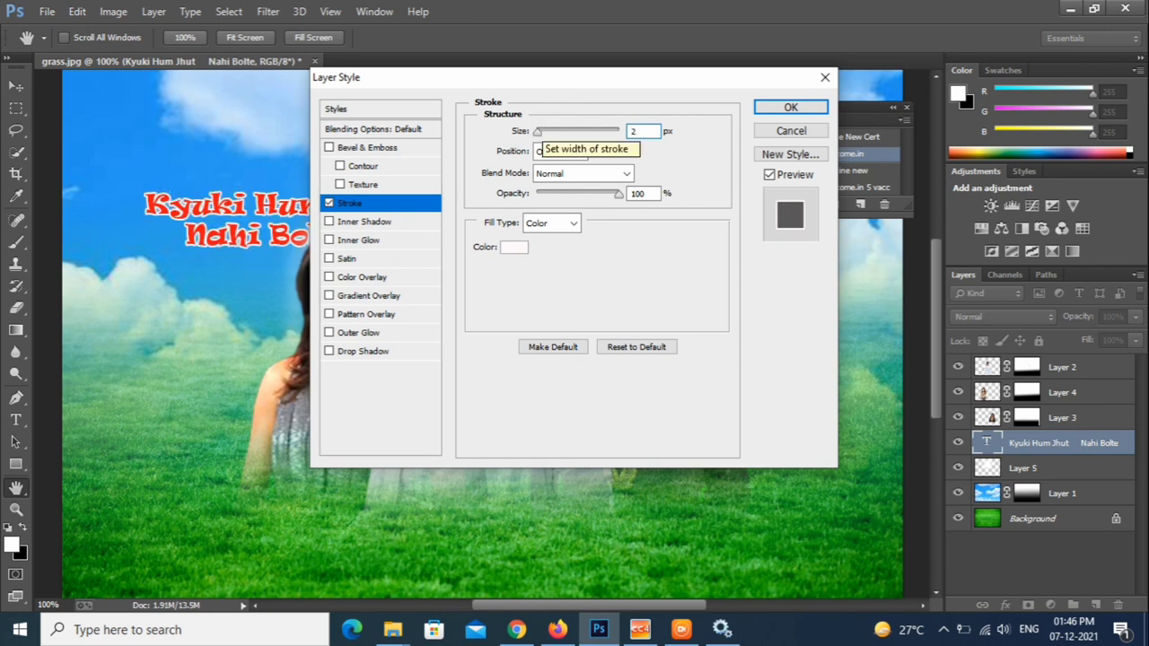
{"action": "type", "text": "3"}
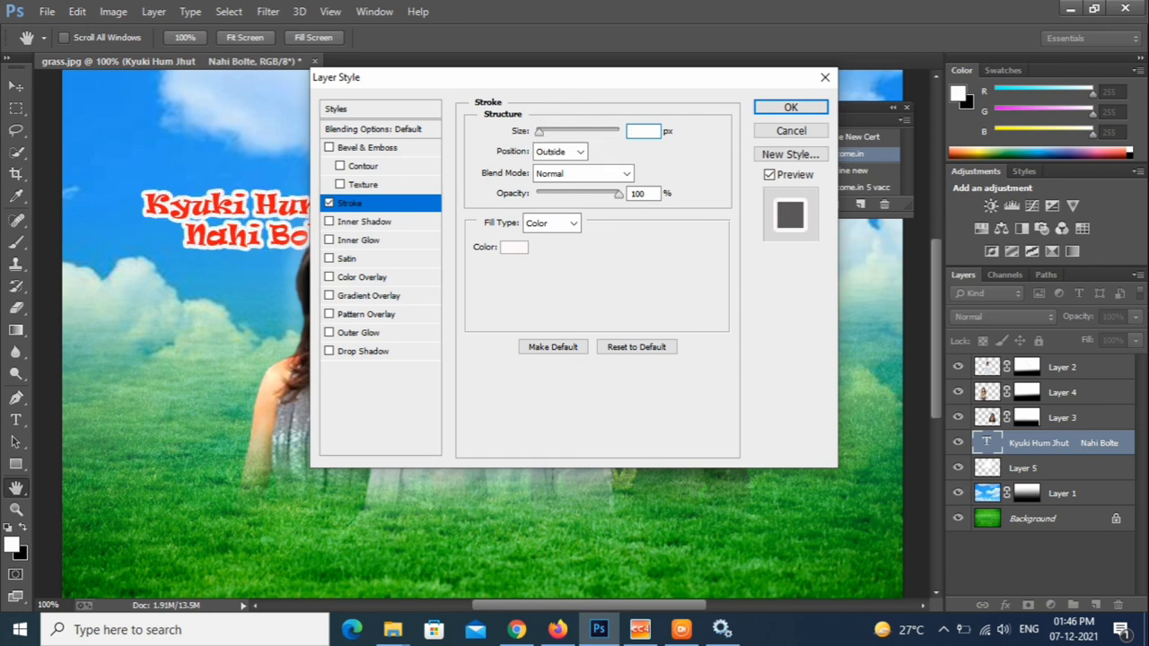
{"action": "type", "text": "4"}
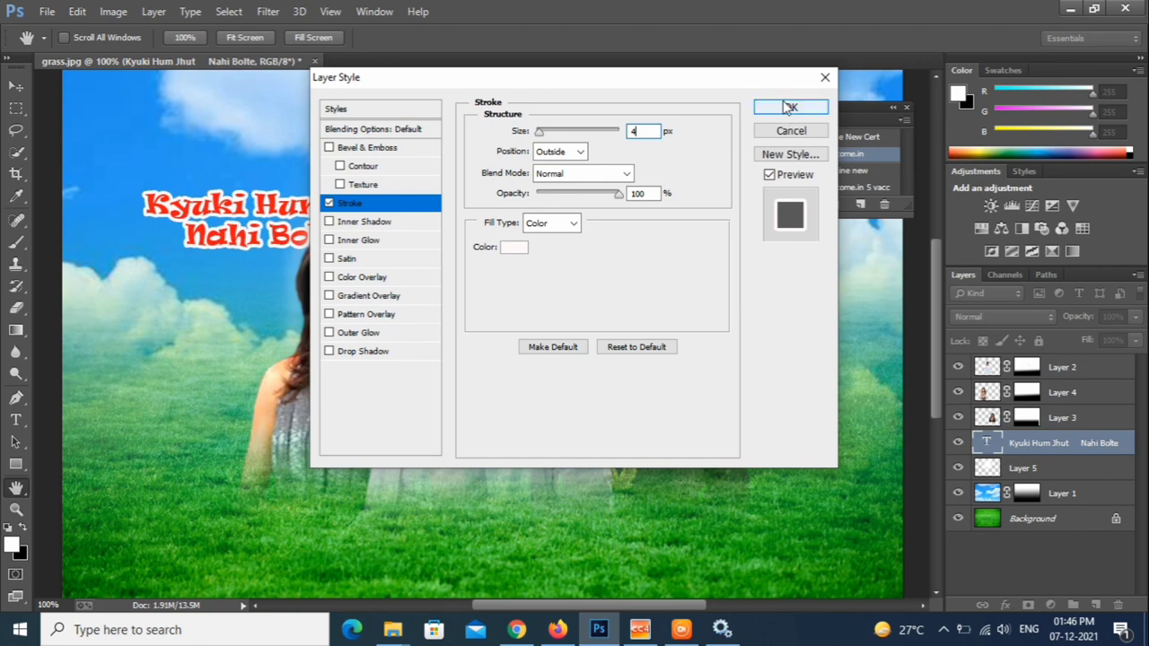
{"action": "left_click", "coordinate": [790, 107]}
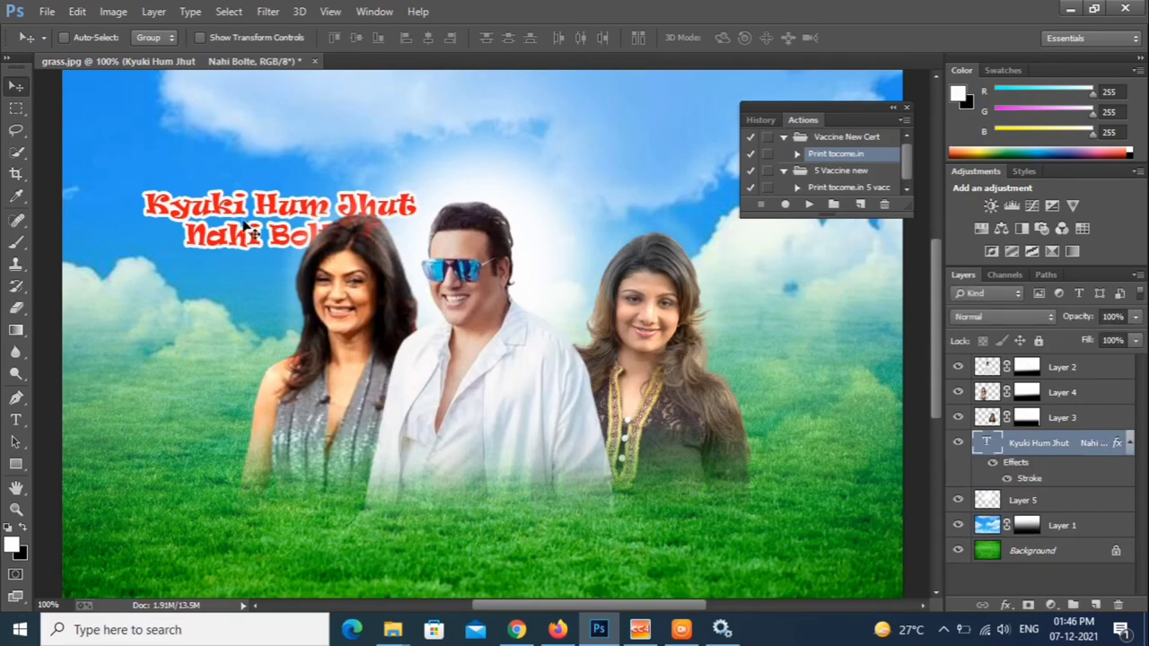
{"action": "left_click_drag", "start_coordinate": [243, 223], "coordinate": [239, 182]}
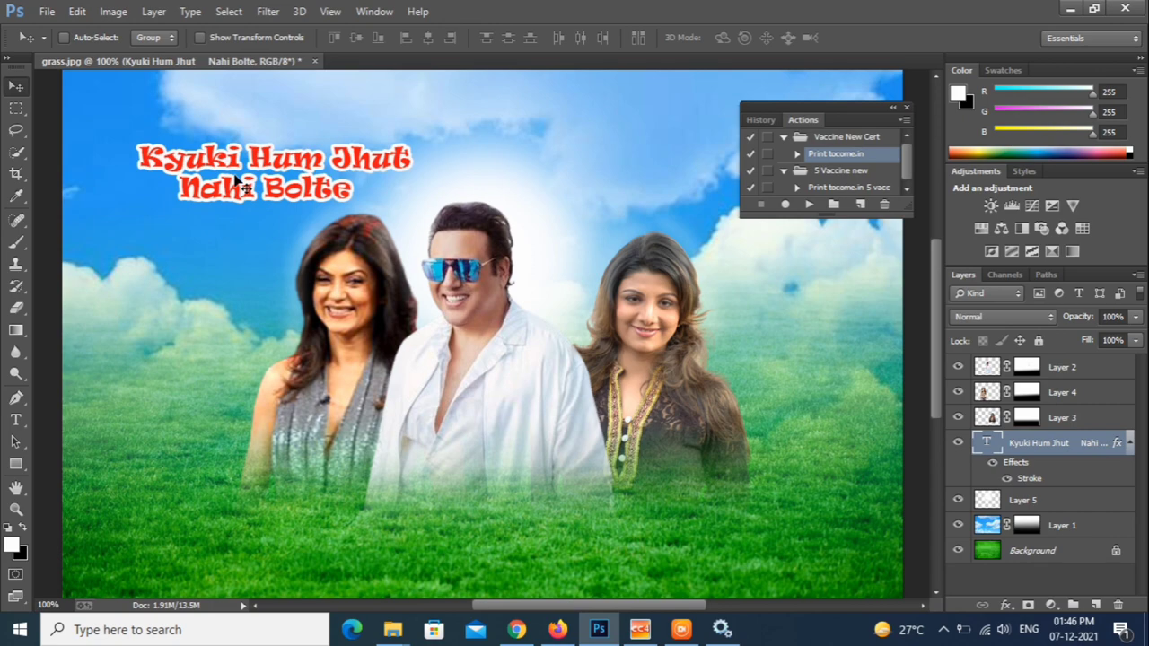